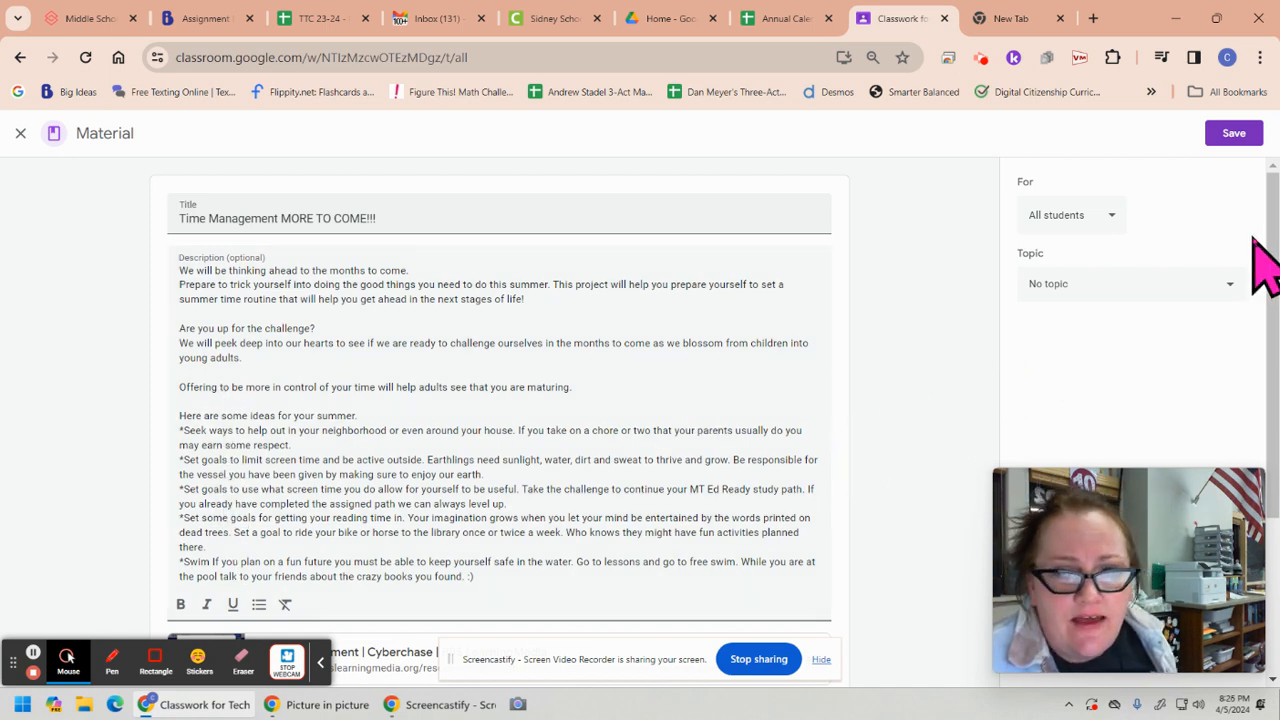
# Look over the Time Management material's attachments and open Google Sheets in the new browser tab
pyautogui.moveTo(1266, 214); pyautogui.dragTo(1272, 385)
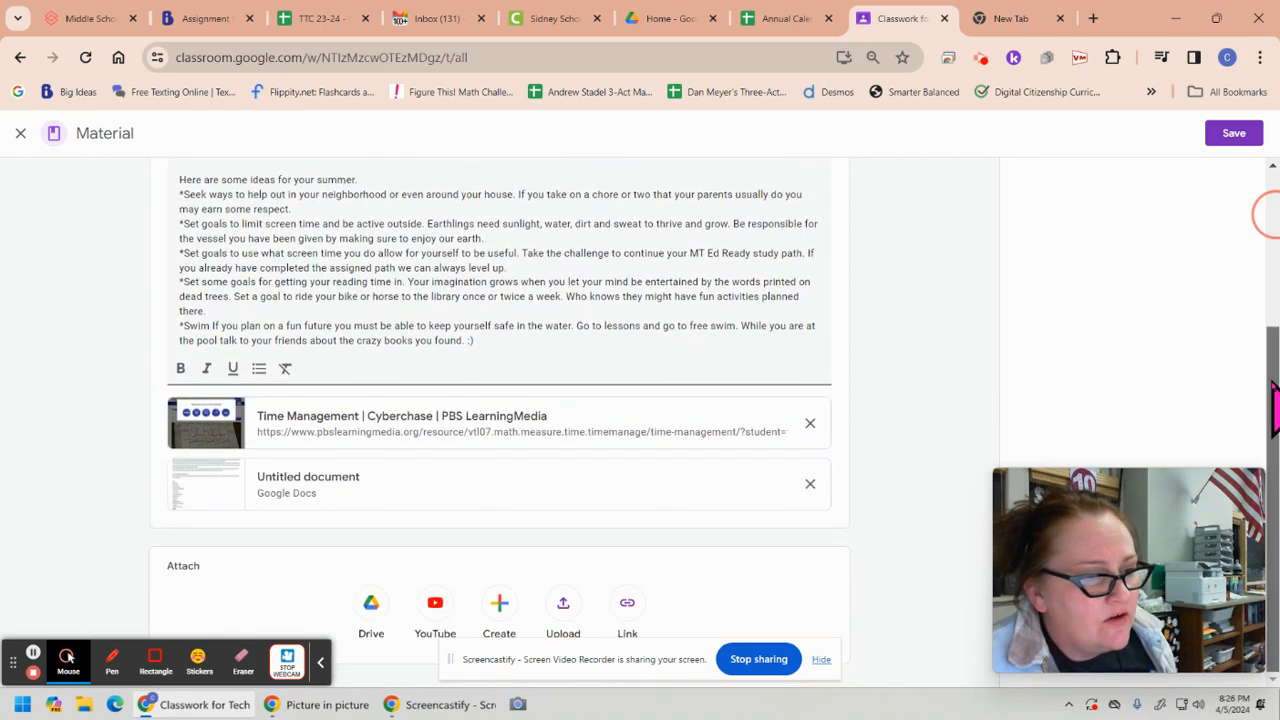
pyautogui.click(1008, 20)
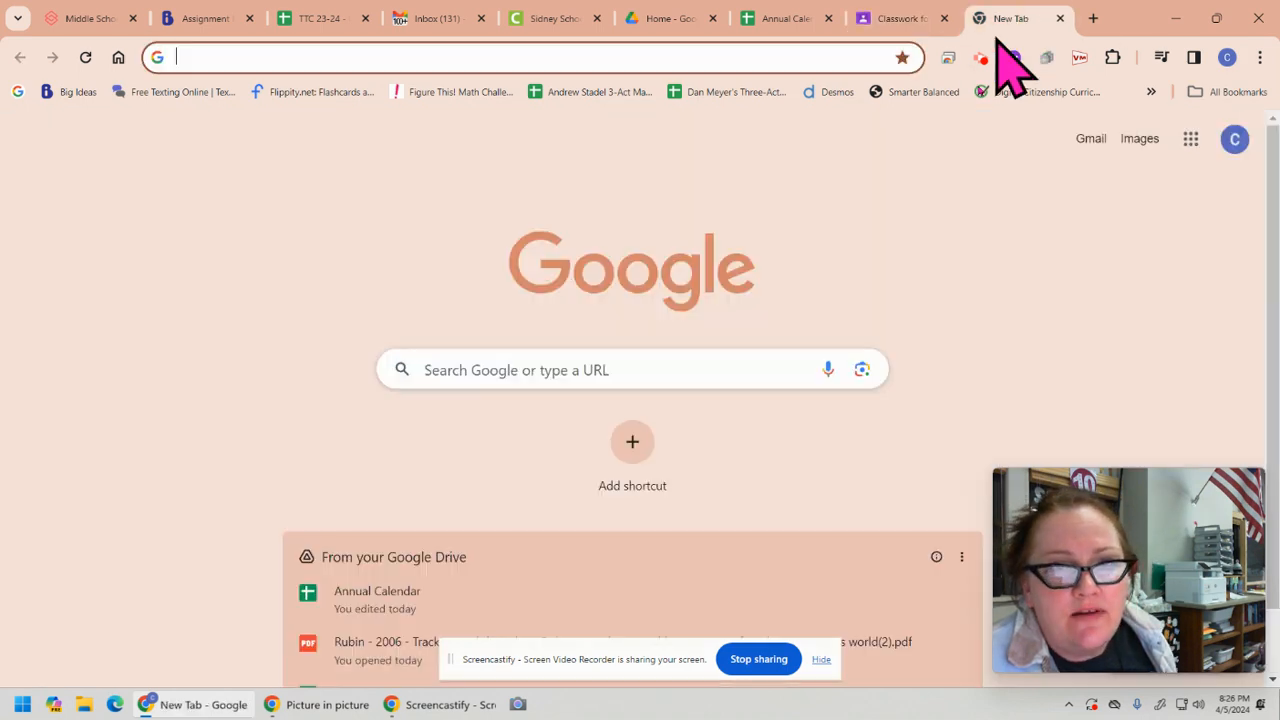
pyautogui.click(1190, 142)
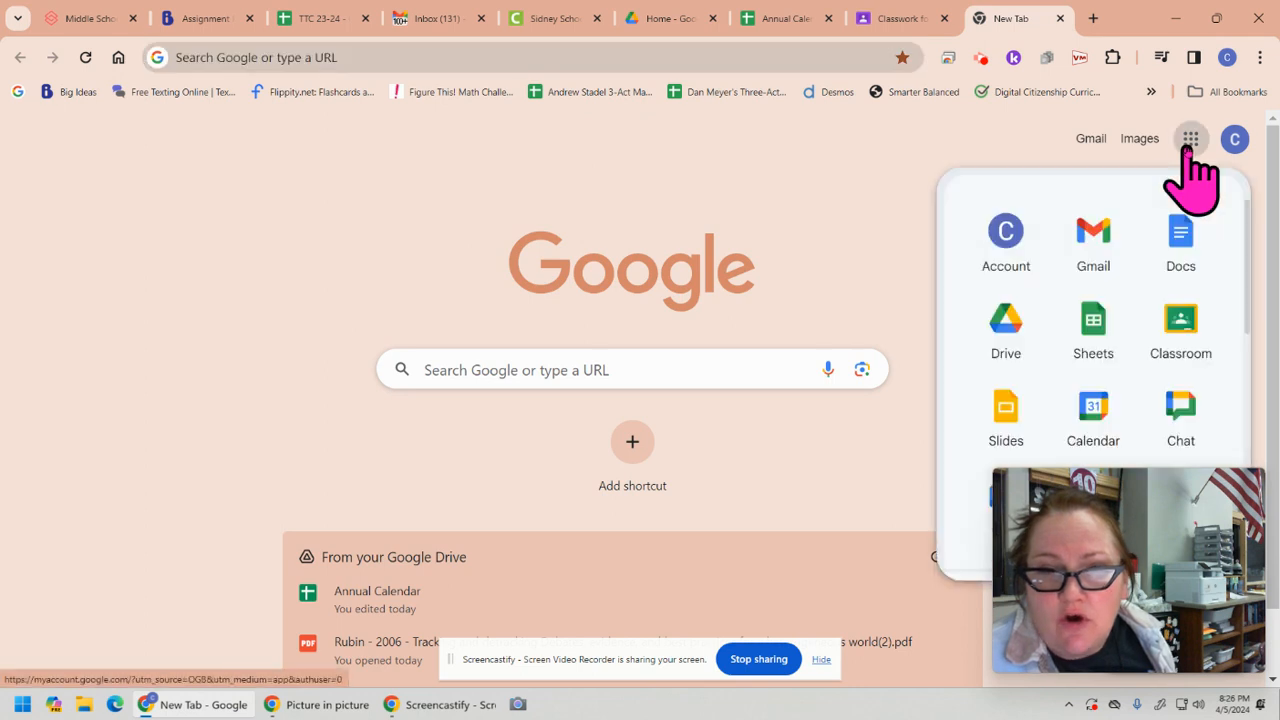
pyautogui.click(1088, 330)
pyautogui.moveTo(1194, 494); pyautogui.dragTo(172, 148)
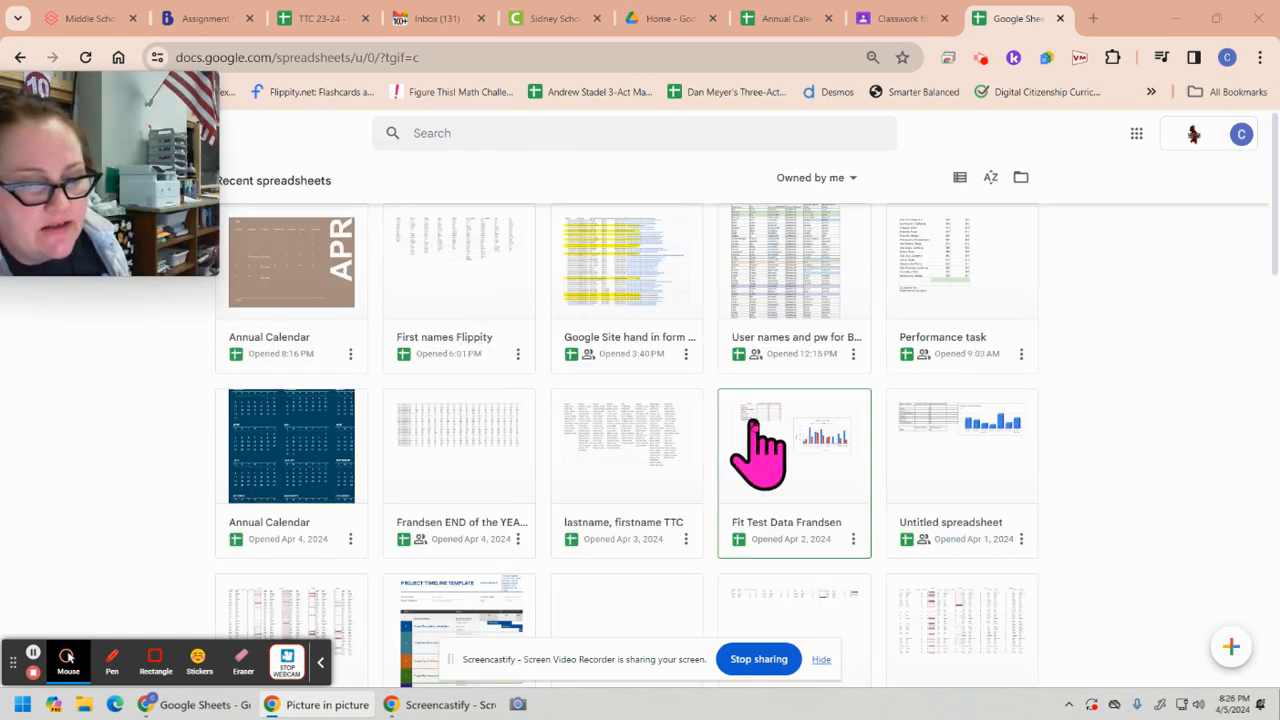
# Create a new spreadsheet from the Annual Calendar template in the template gallery's Personal section
pyautogui.moveTo(1245, 675)
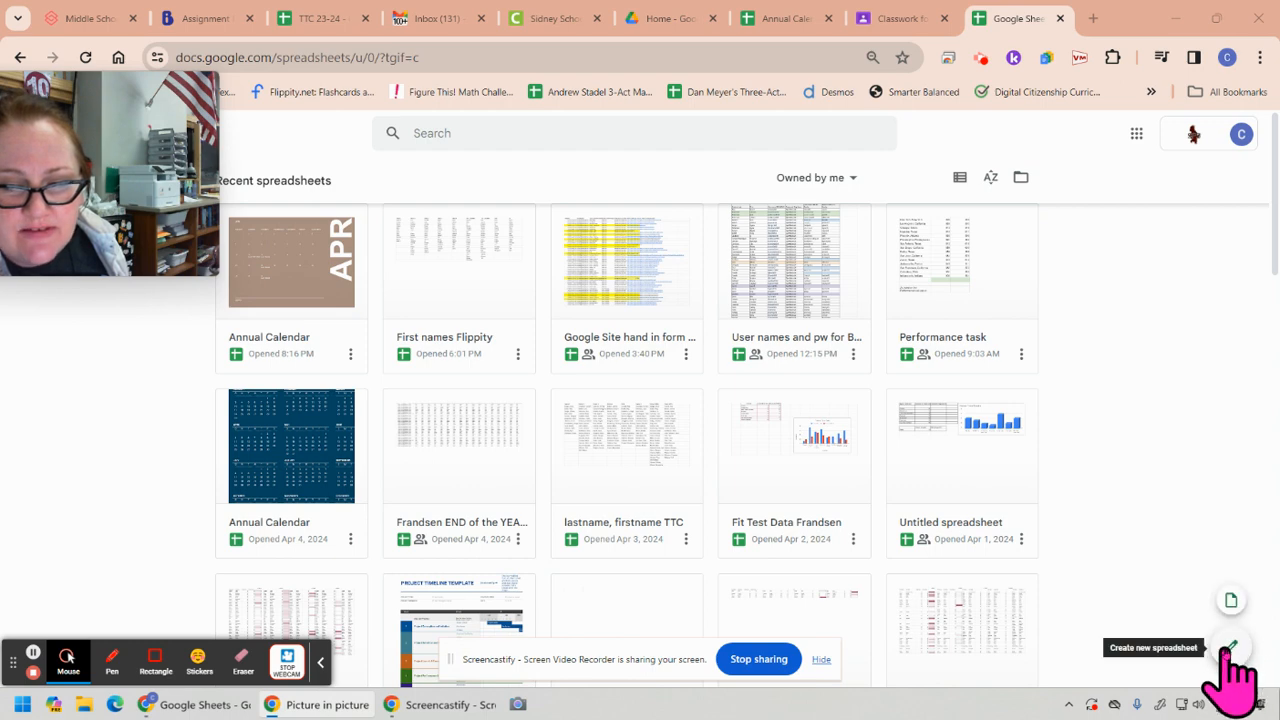
pyautogui.moveTo(1232, 648)
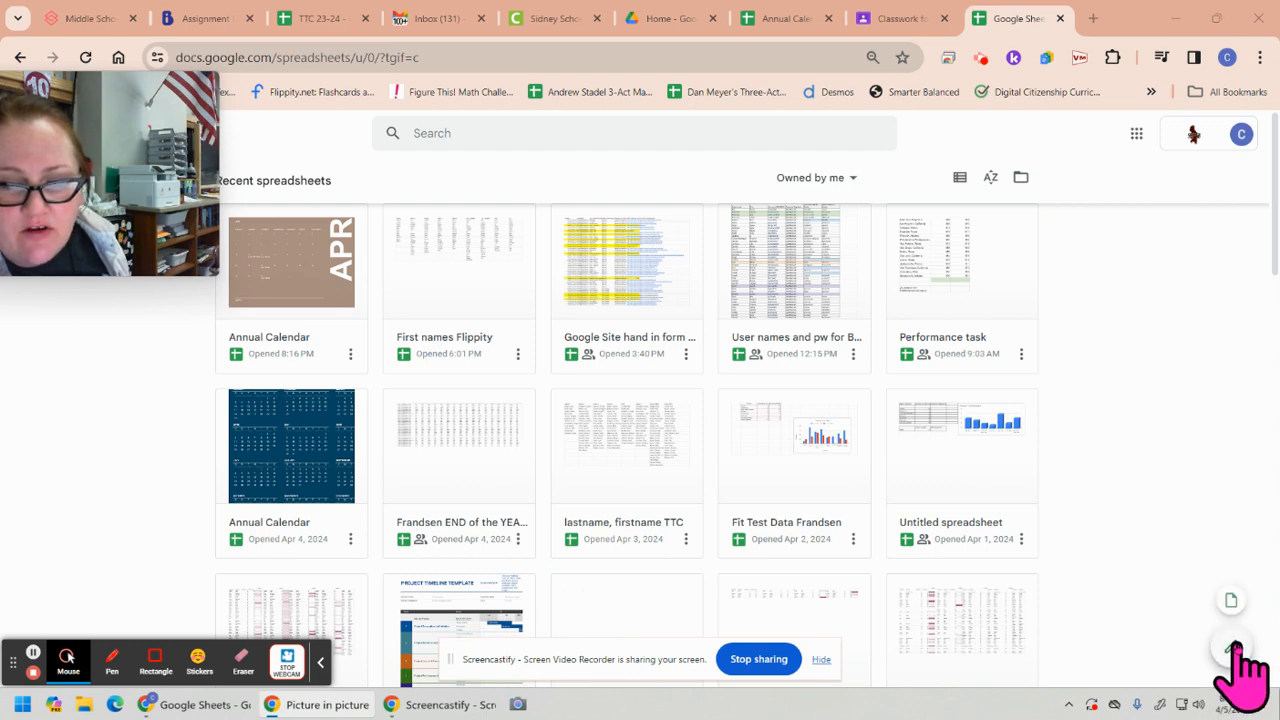
pyautogui.click(1232, 603)
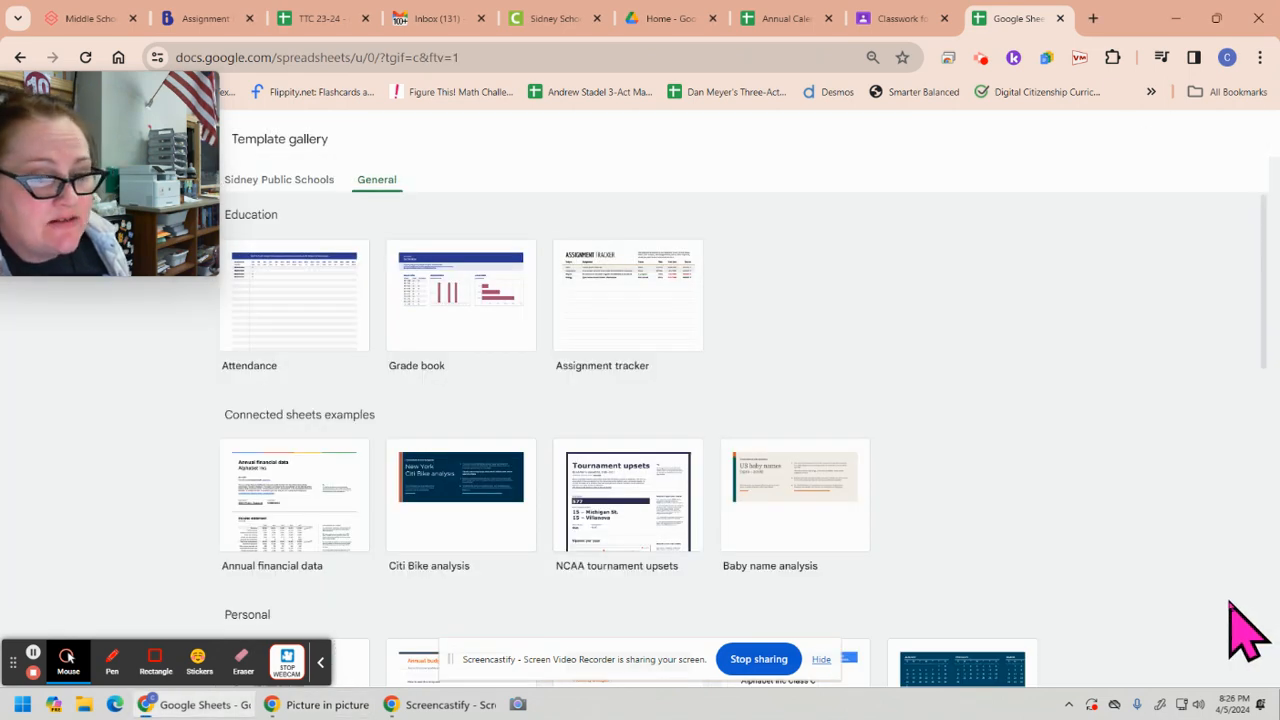
pyautogui.moveTo(1262, 332); pyautogui.dragTo(1262, 422)
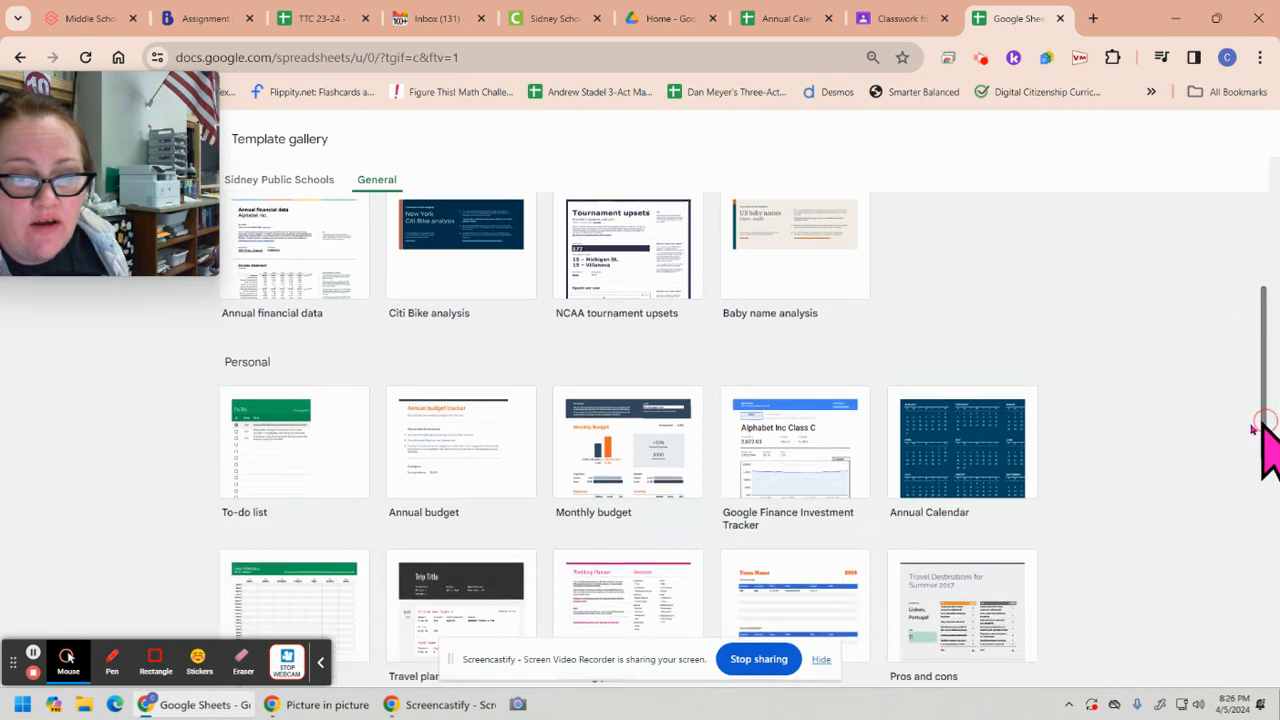
pyautogui.click(958, 455)
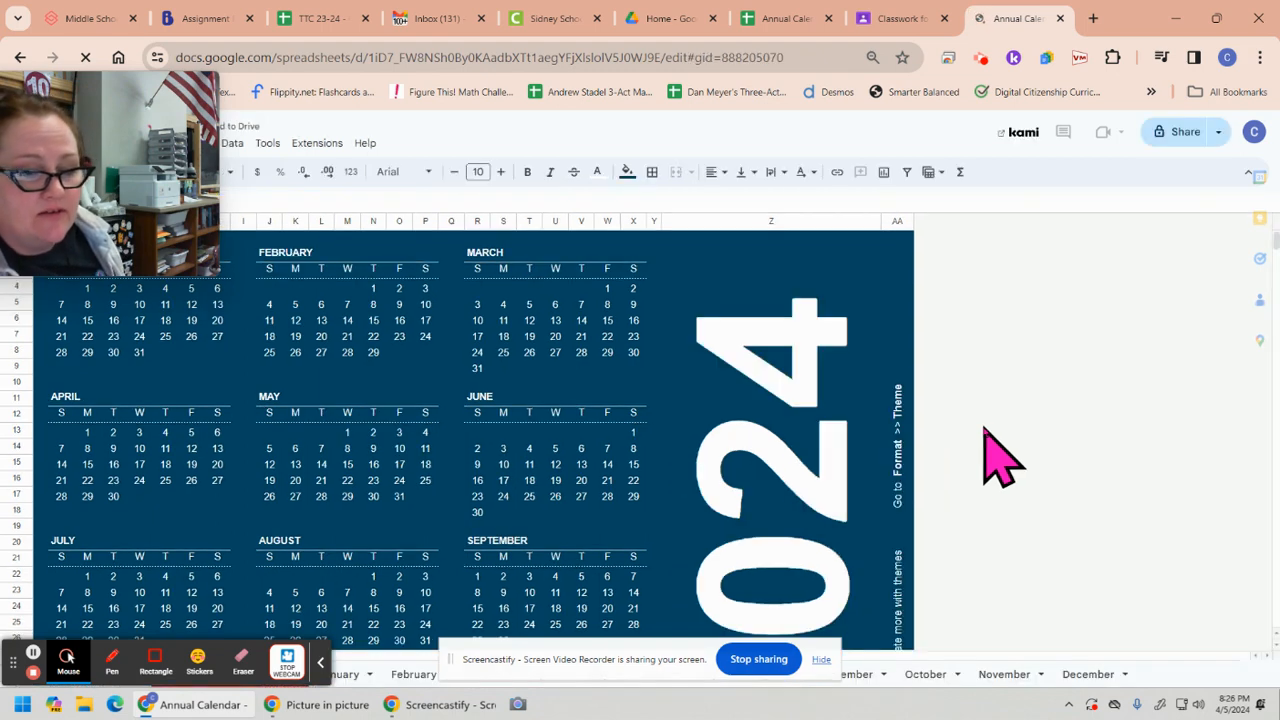
# Delete the January and "Customize your calendar" sheets from the new calendar spreadsheet
pyautogui.click(820, 661)
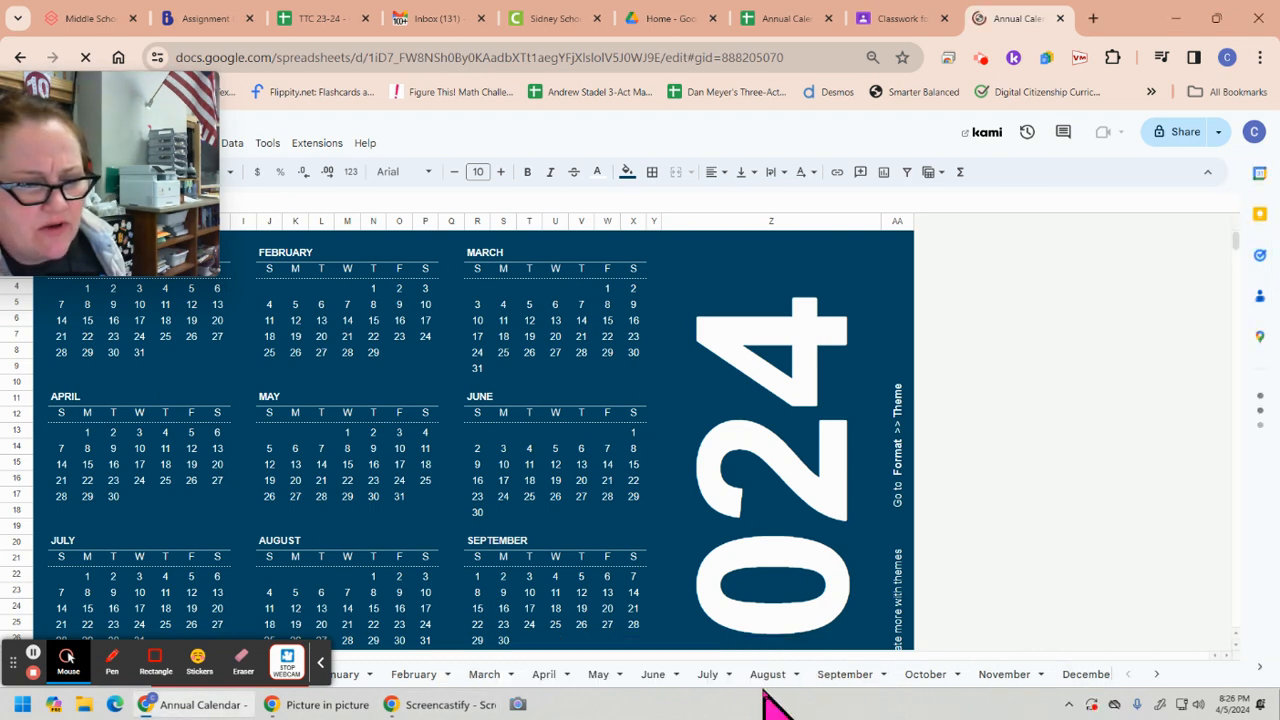
pyautogui.click(320, 662)
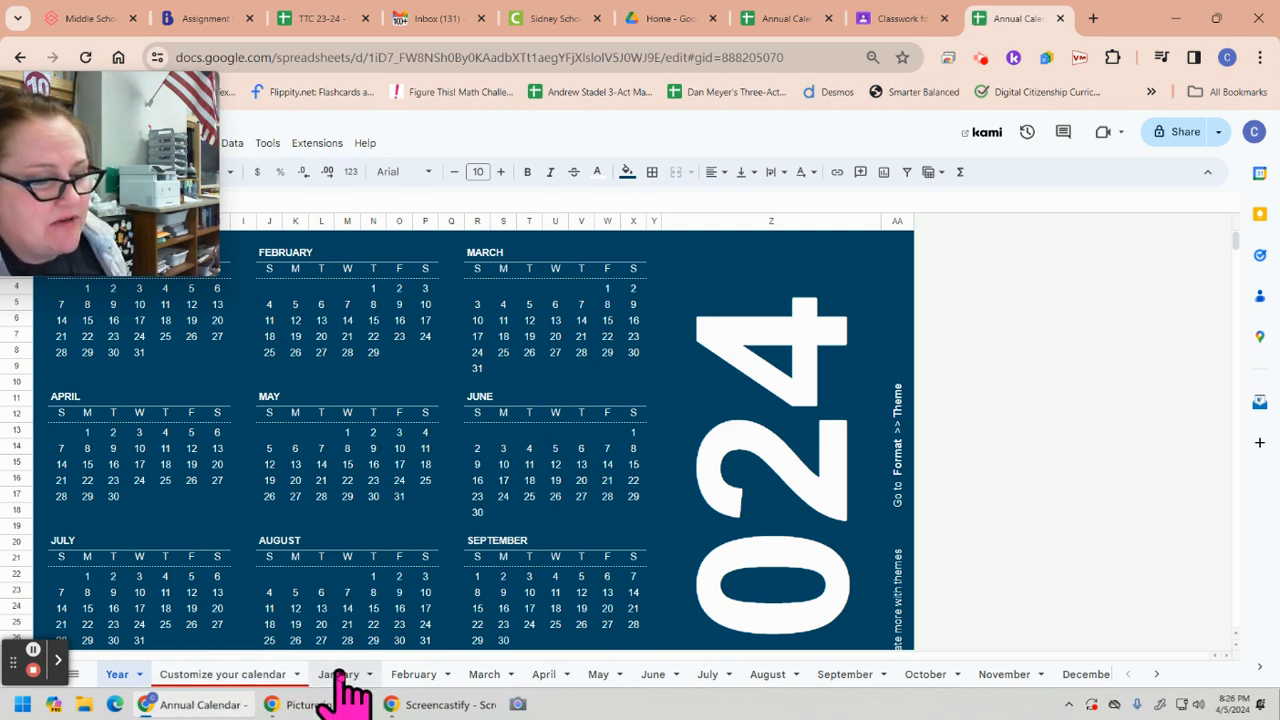
pyautogui.rightClick(338, 675)
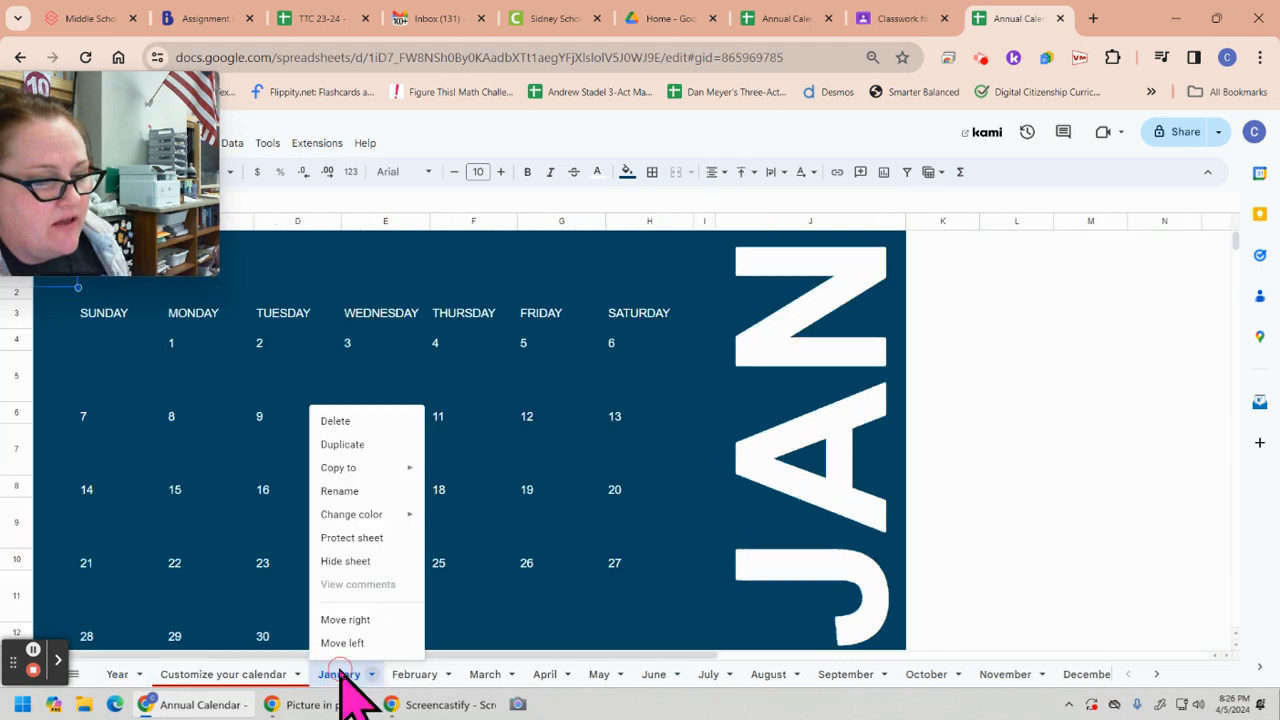
pyautogui.click(343, 424)
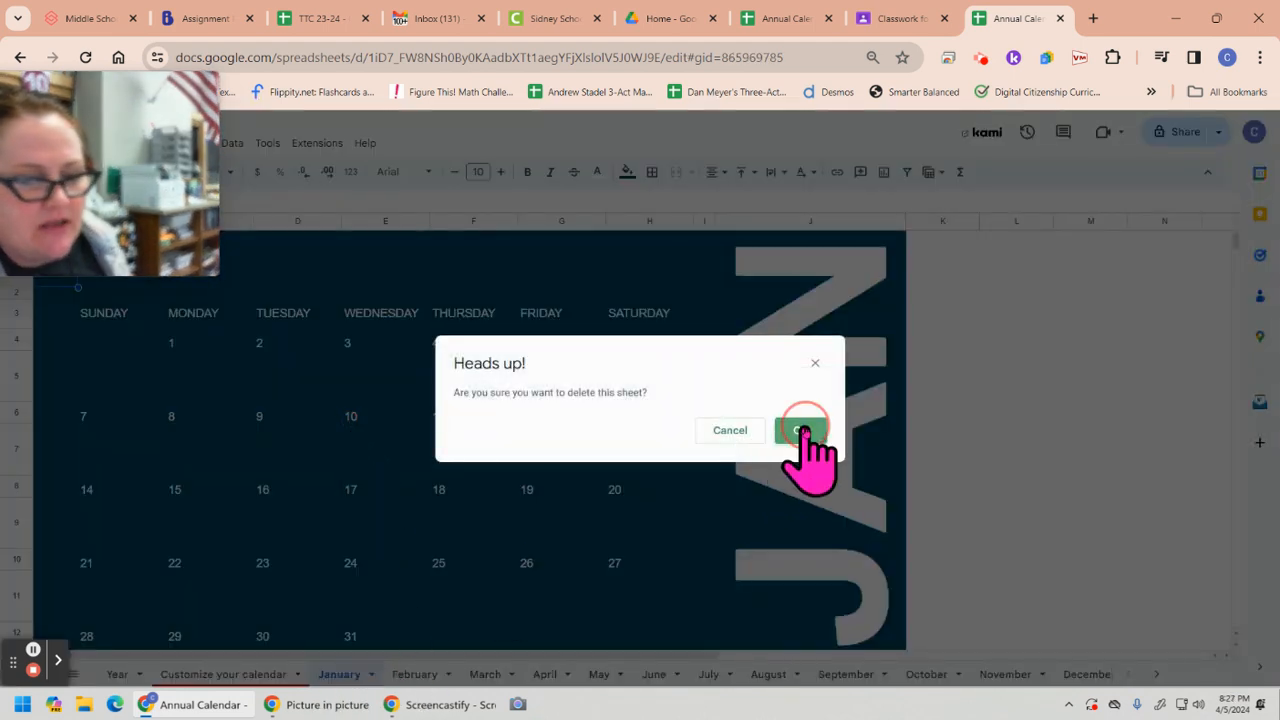
pyautogui.click(801, 430)
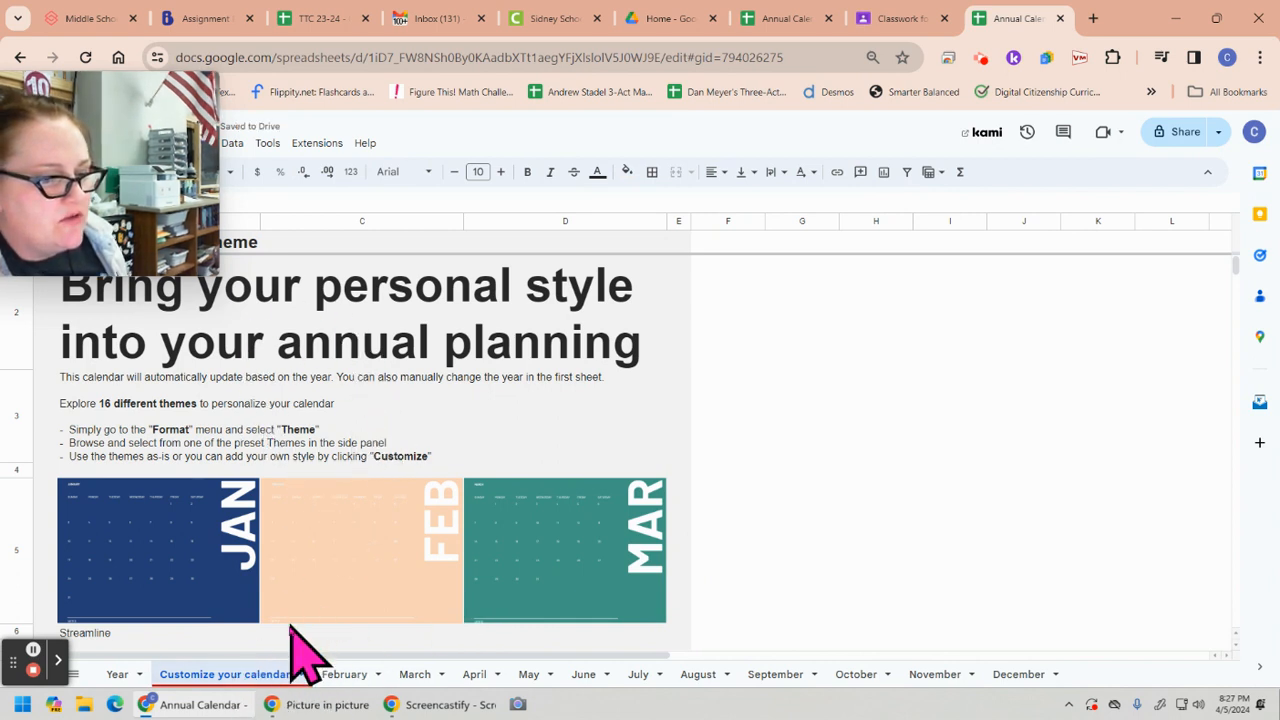
pyautogui.rightClick(242, 676)
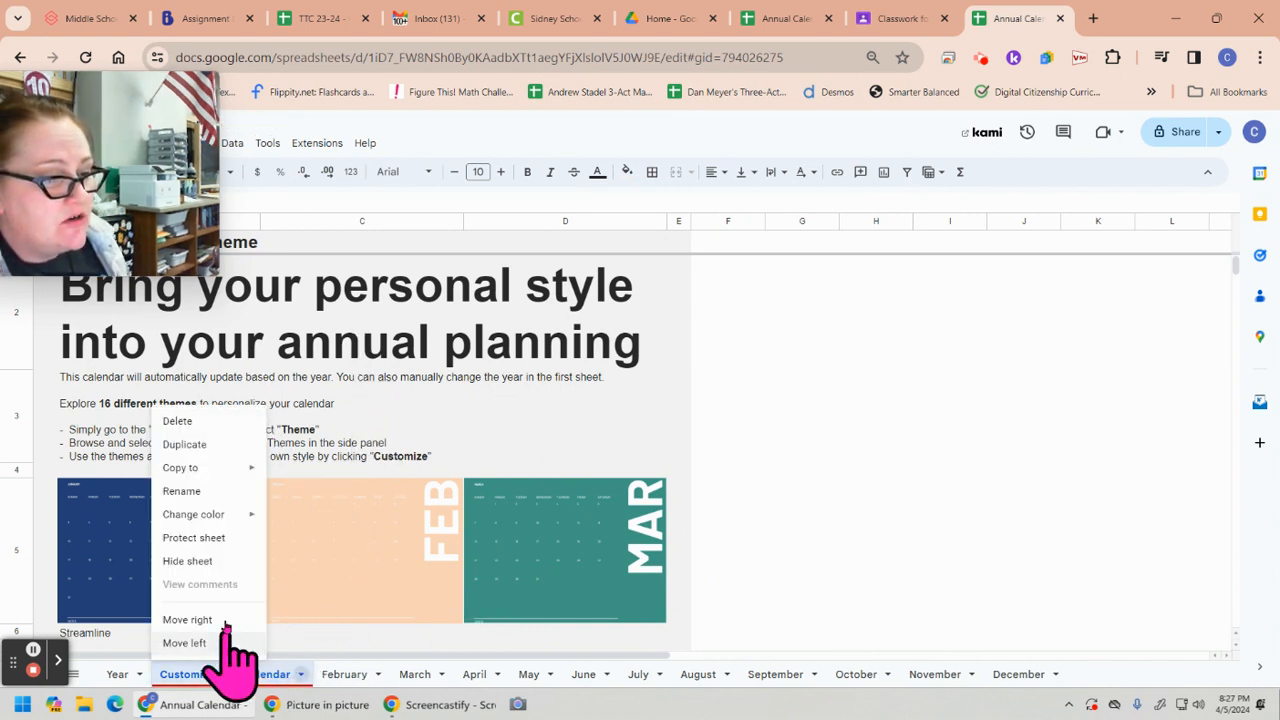
pyautogui.click(180, 421)
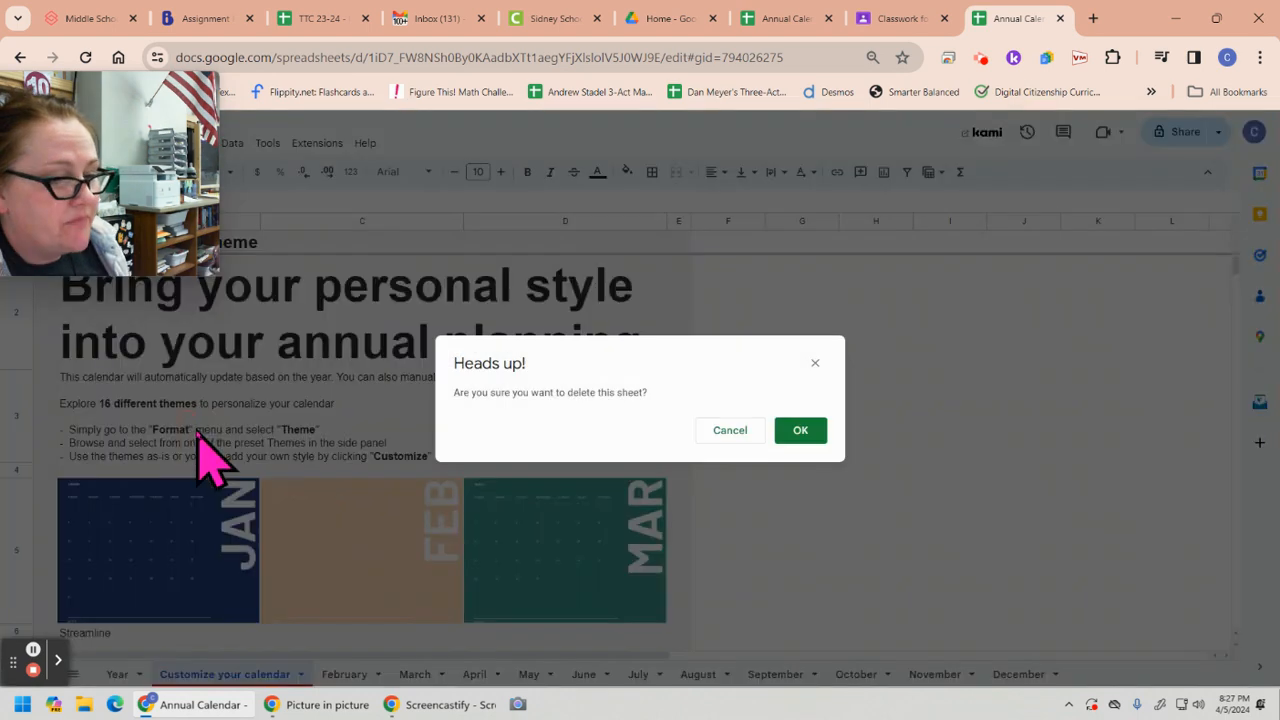
pyautogui.click(806, 430)
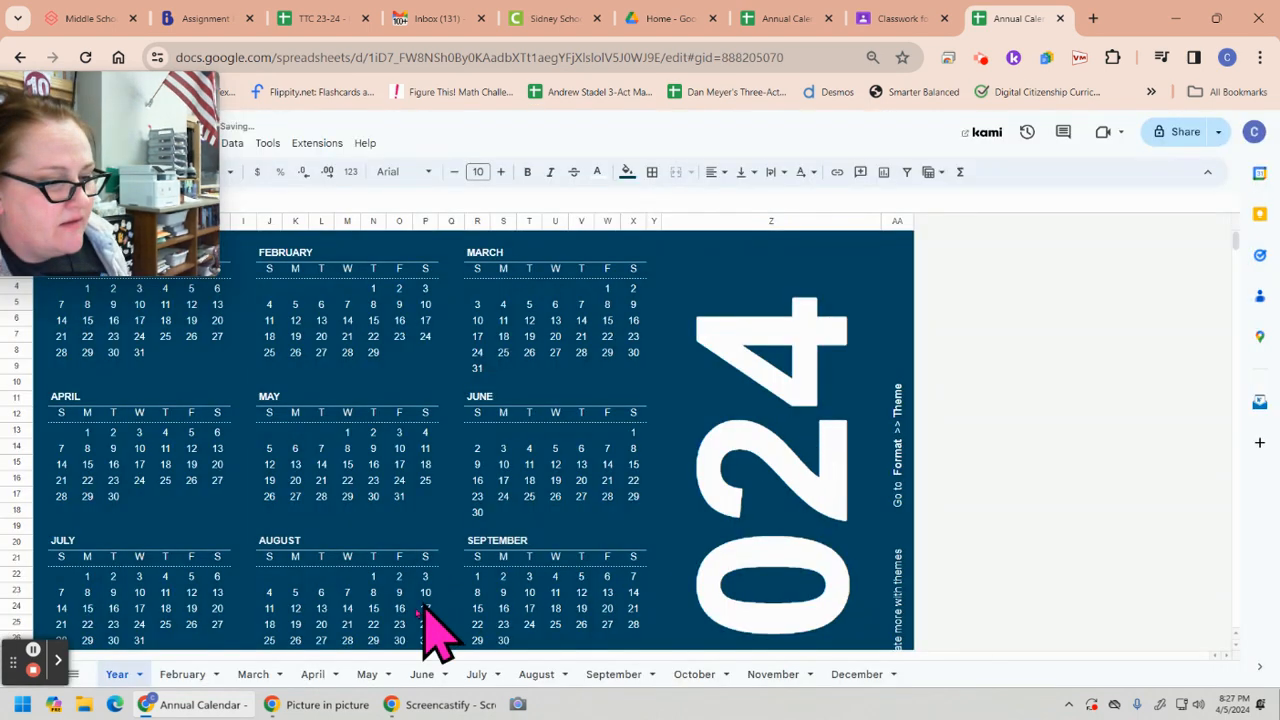
# Delete the February and March sheets from the calendar spreadsheet
pyautogui.rightClick(194, 674)
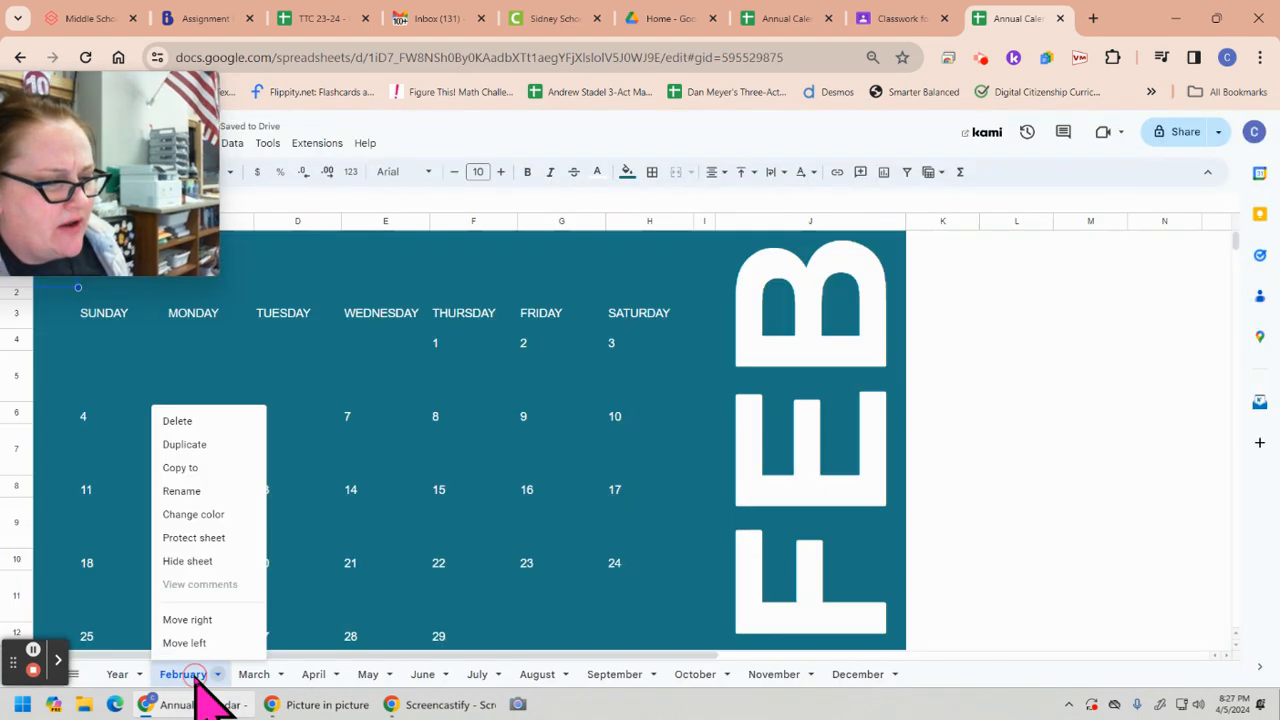
pyautogui.click(198, 422)
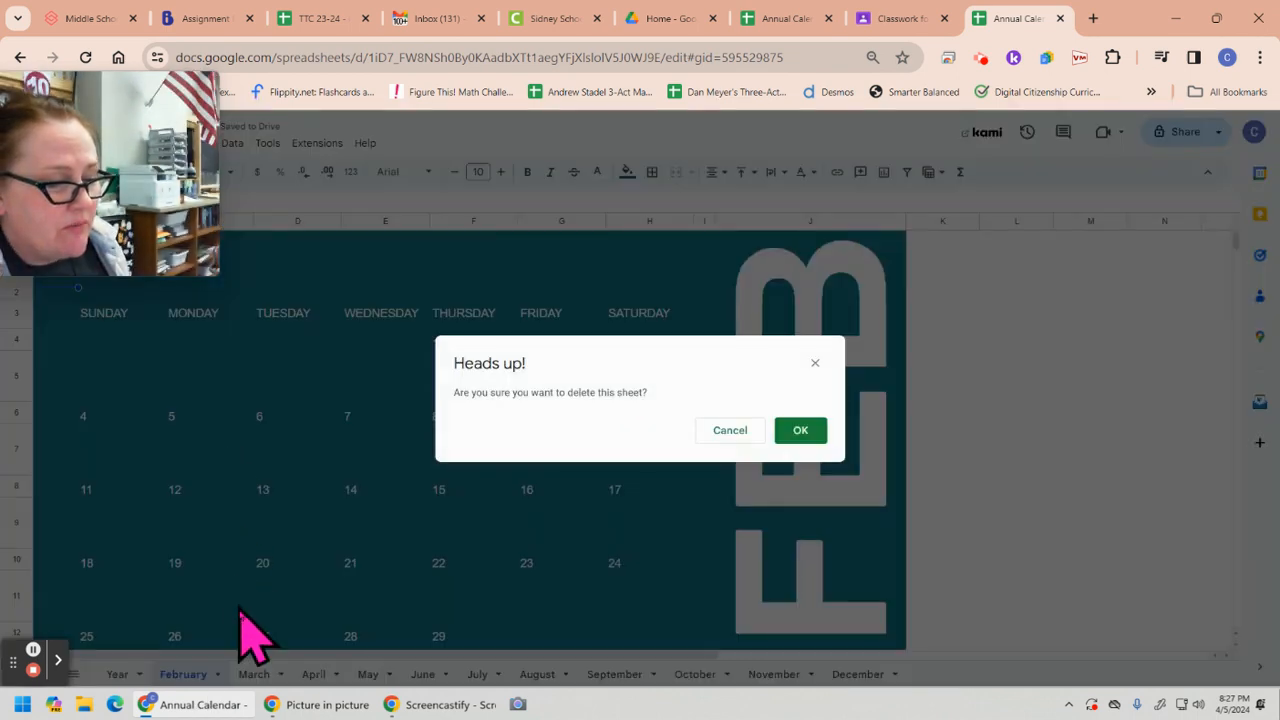
pyautogui.click(800, 431)
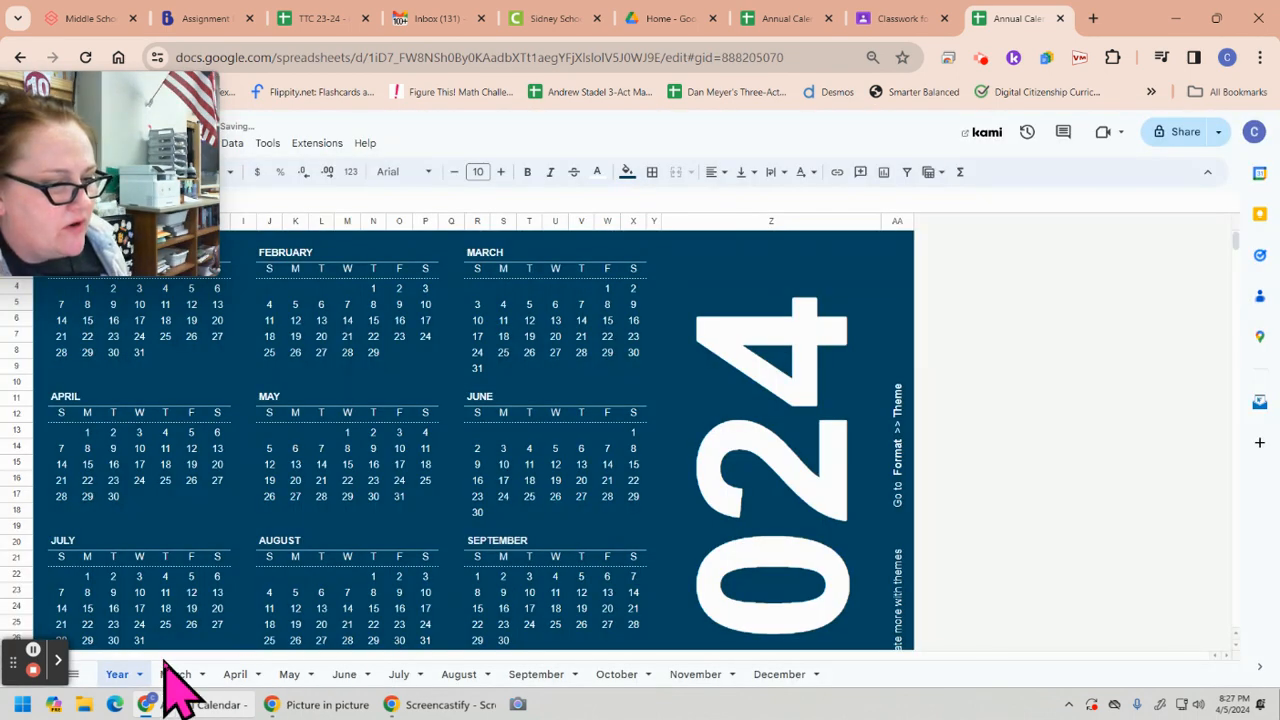
pyautogui.rightClick(178, 674)
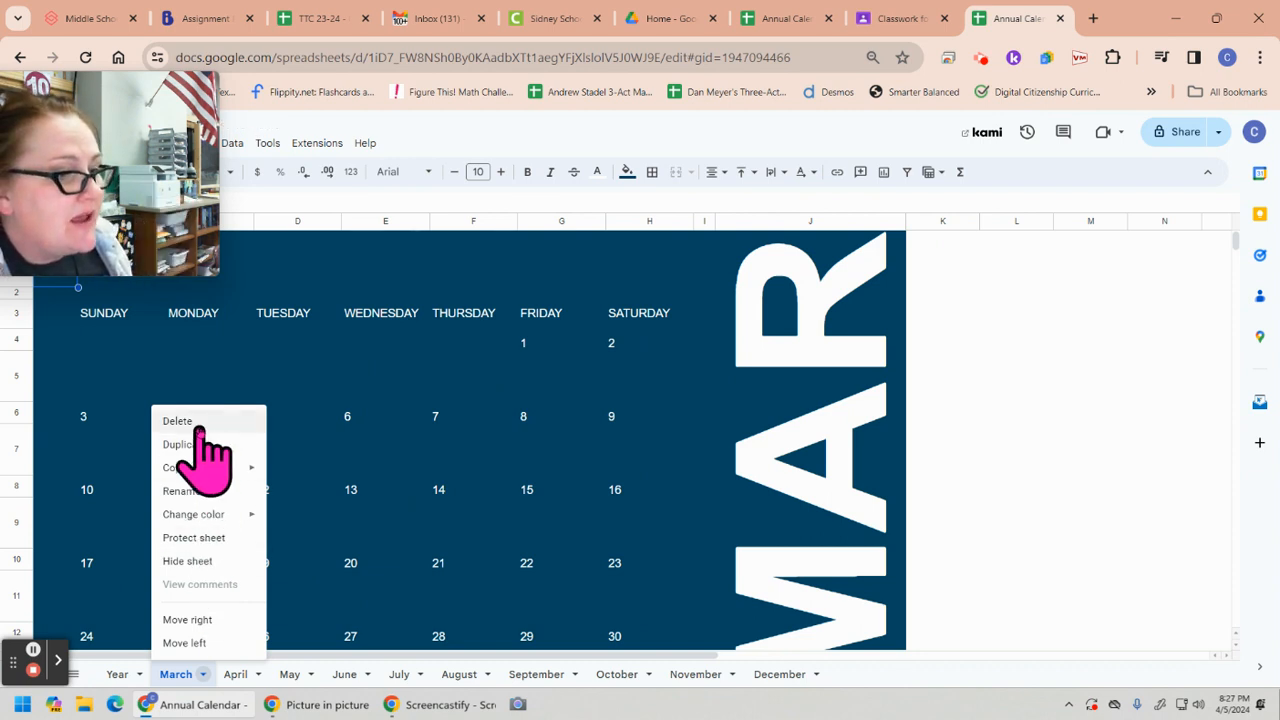
pyautogui.click(198, 421)
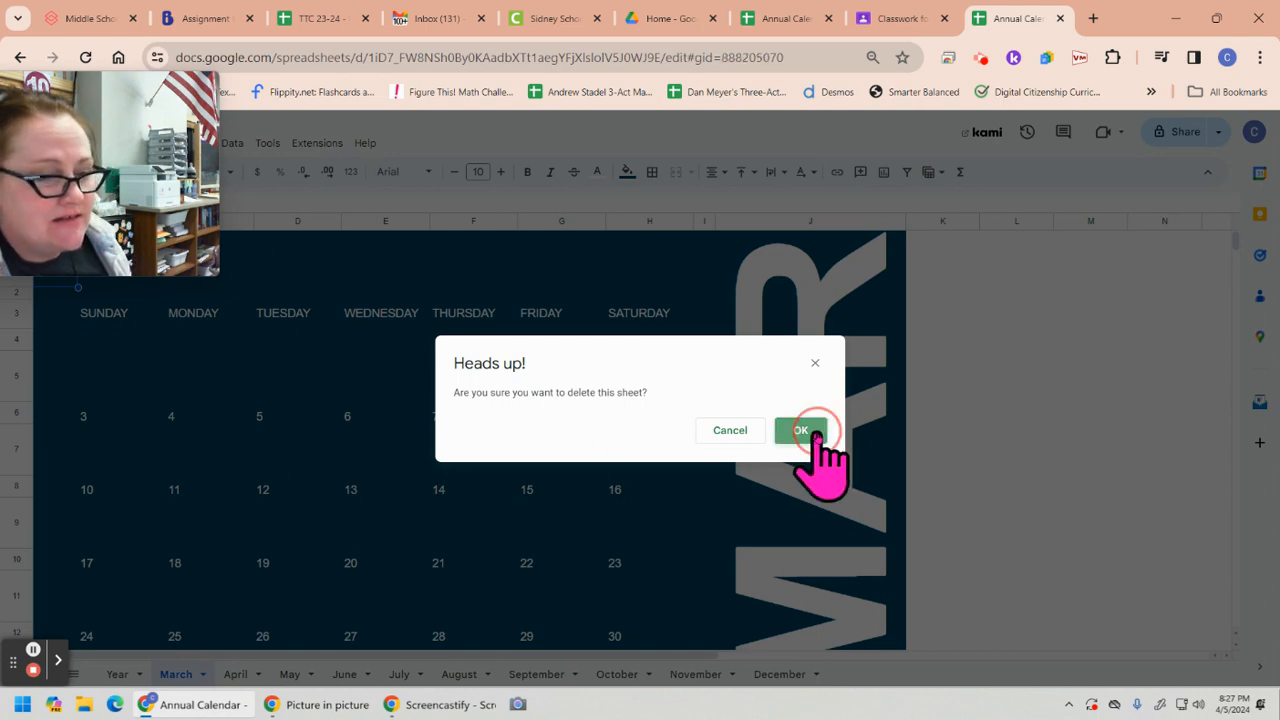
pyautogui.click(806, 430)
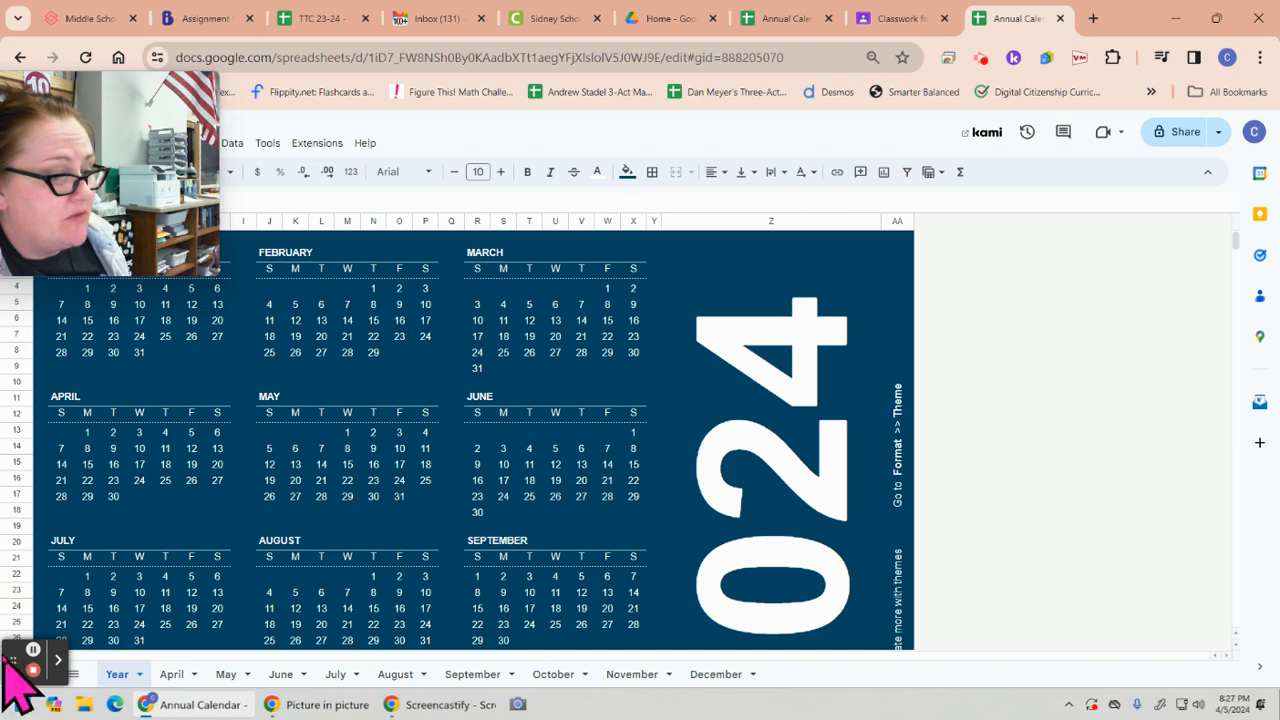
# Add a blank sheet directly after the Year sheet and select its cell A1
pyautogui.moveTo(15, 660); pyautogui.dragTo(1246, 240)
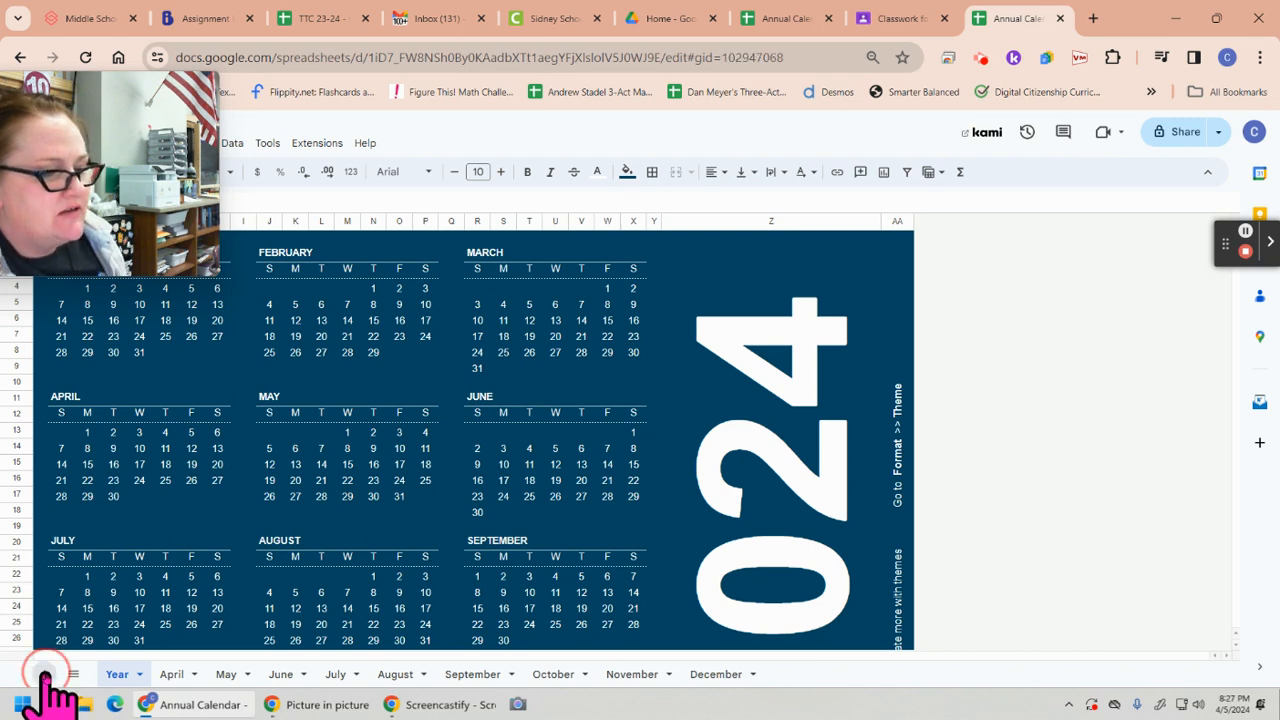
pyautogui.click(45, 675)
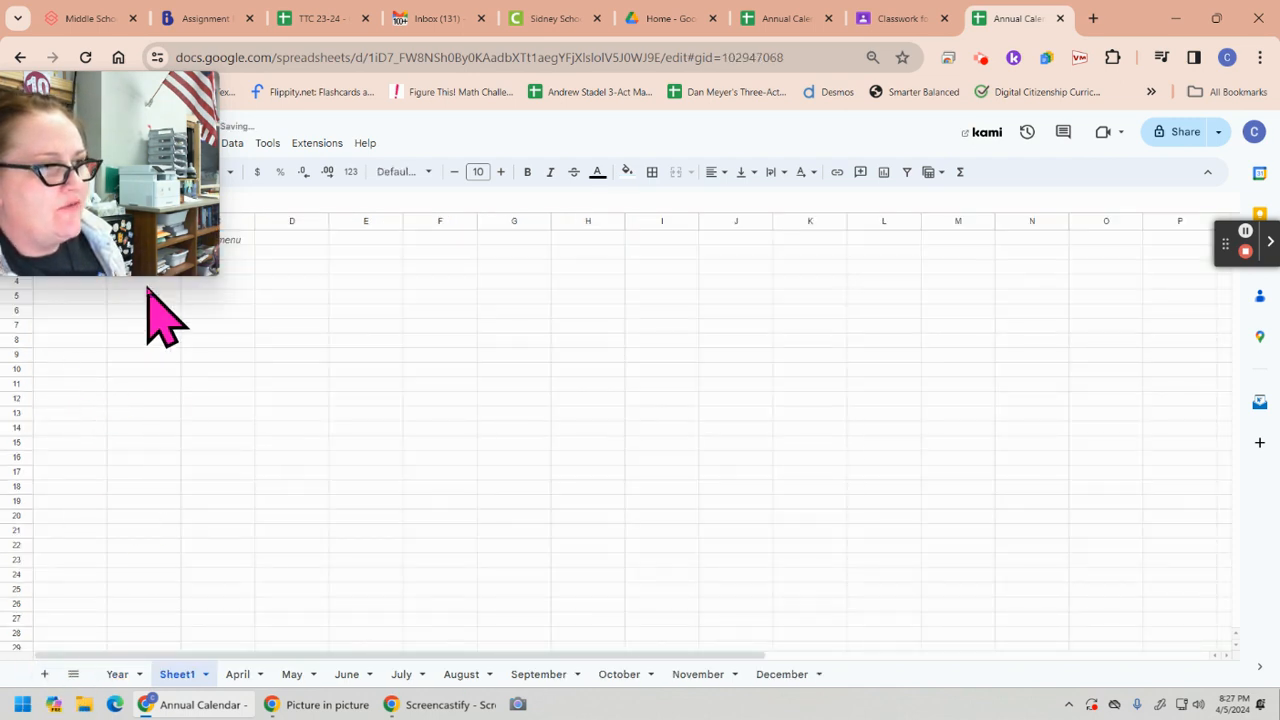
pyautogui.moveTo(100, 114); pyautogui.dragTo(1051, 429)
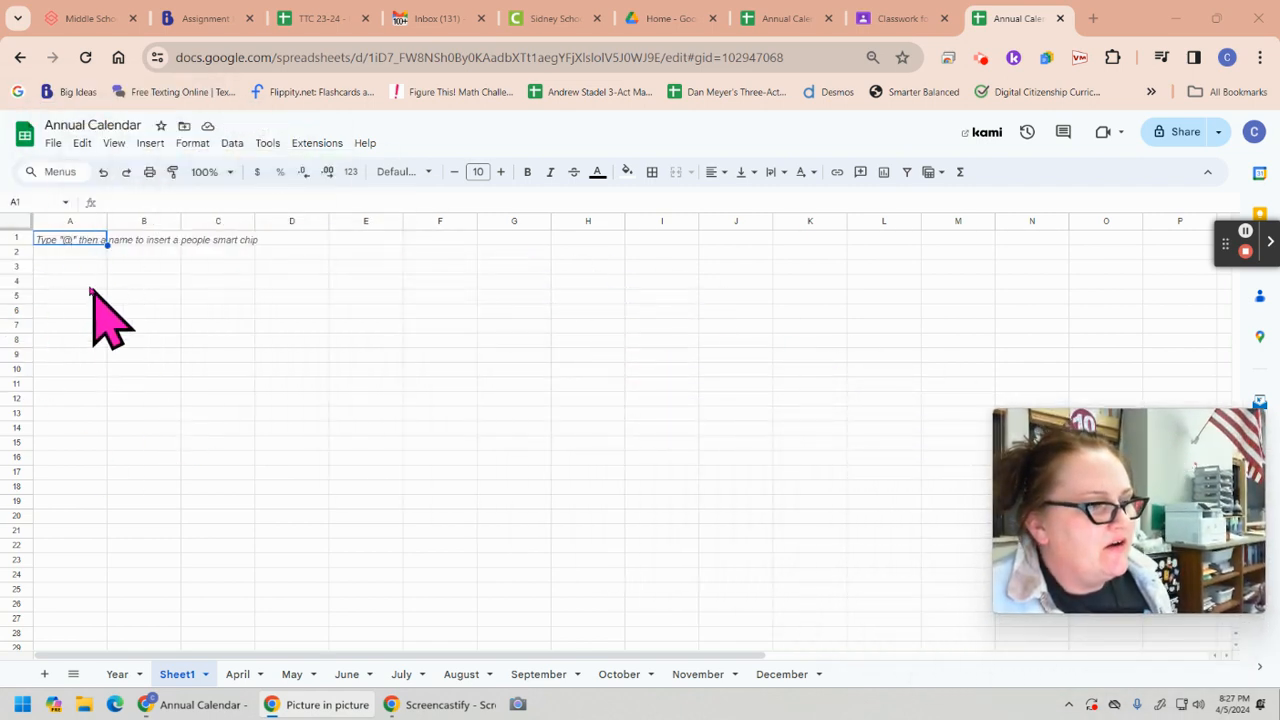
pyautogui.click(68, 240)
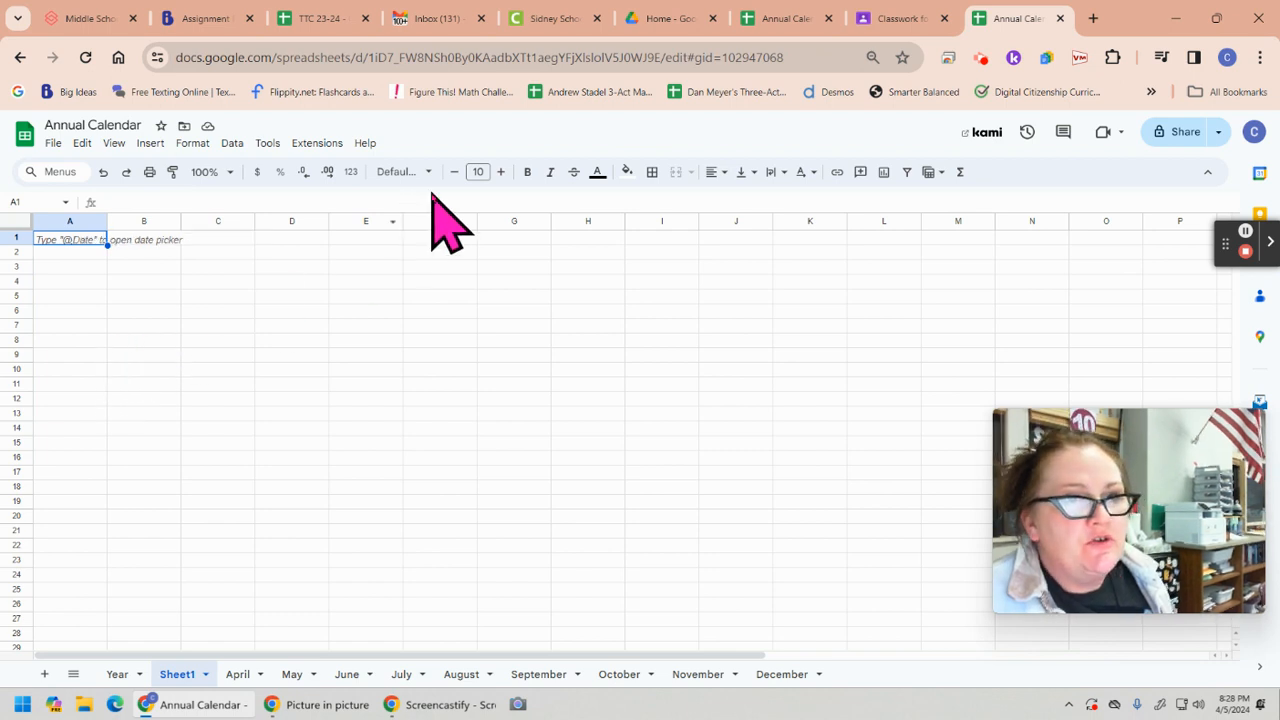
# Examine the daytime blocks of the "Ideal daily routine" sheet in the existing Annual Calendar spreadsheet, from morning through dinner prep
pyautogui.click(785, 18)
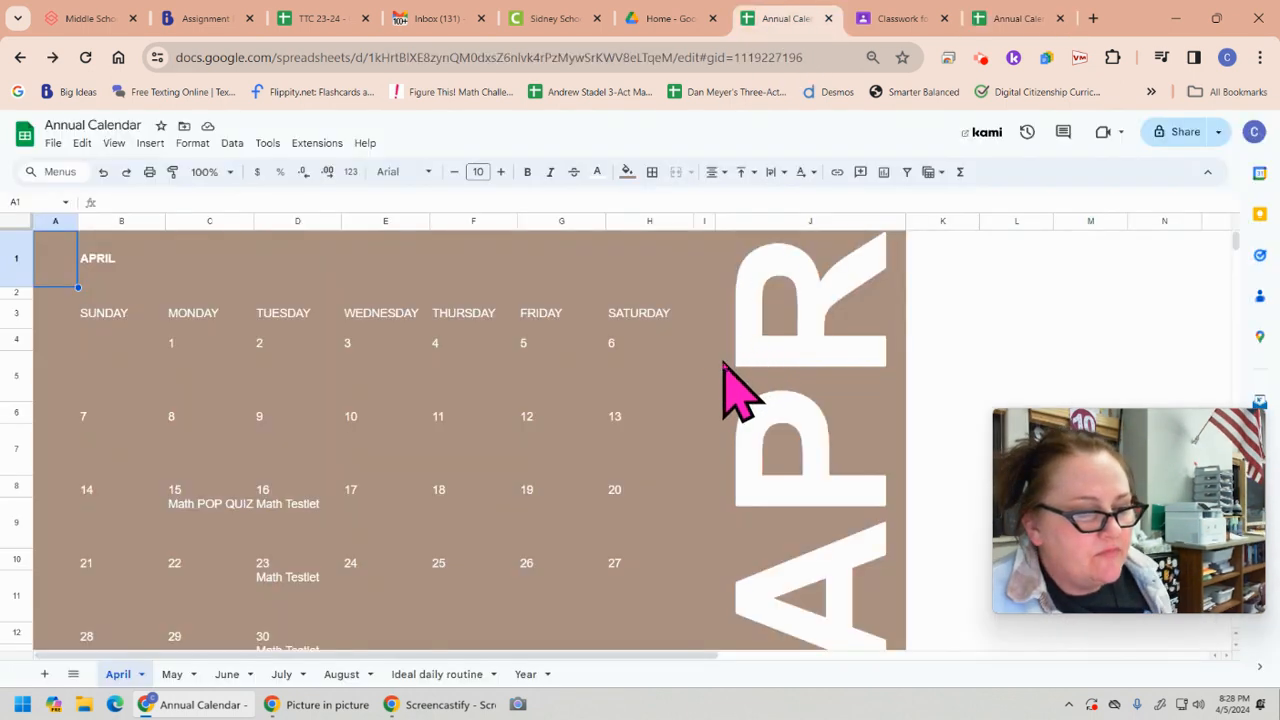
pyautogui.click(448, 675)
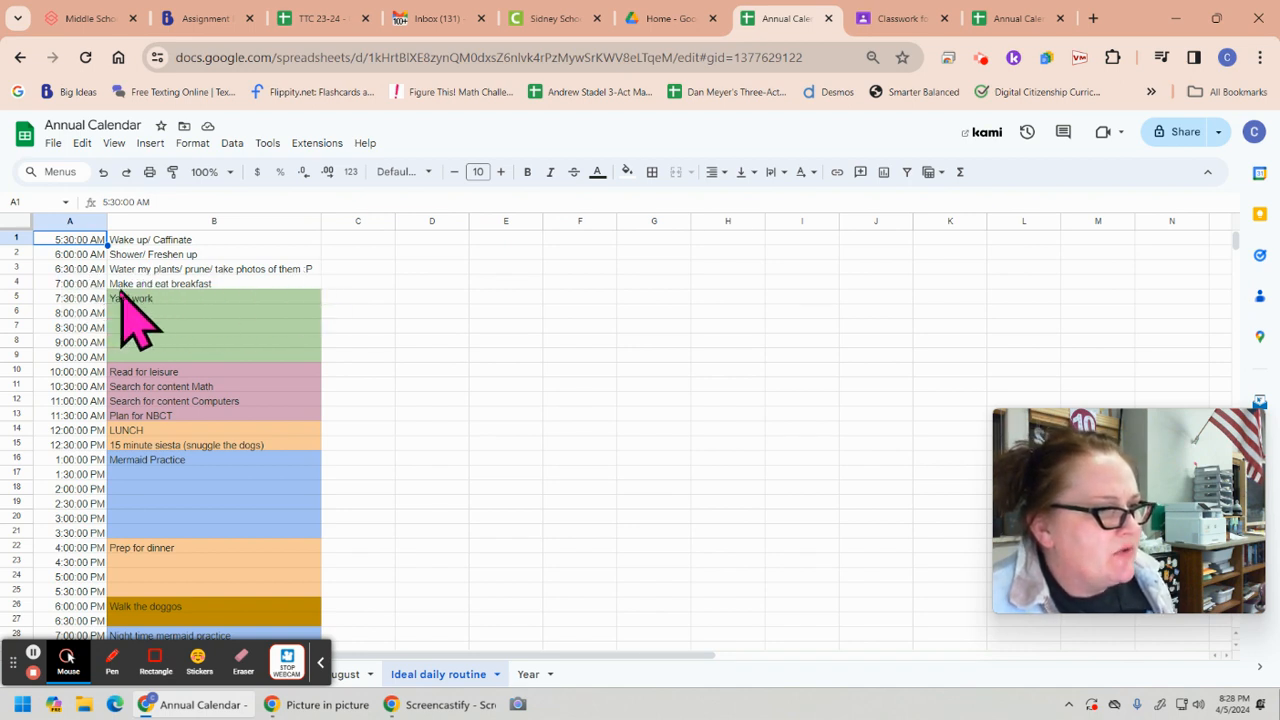
pyautogui.click(152, 386)
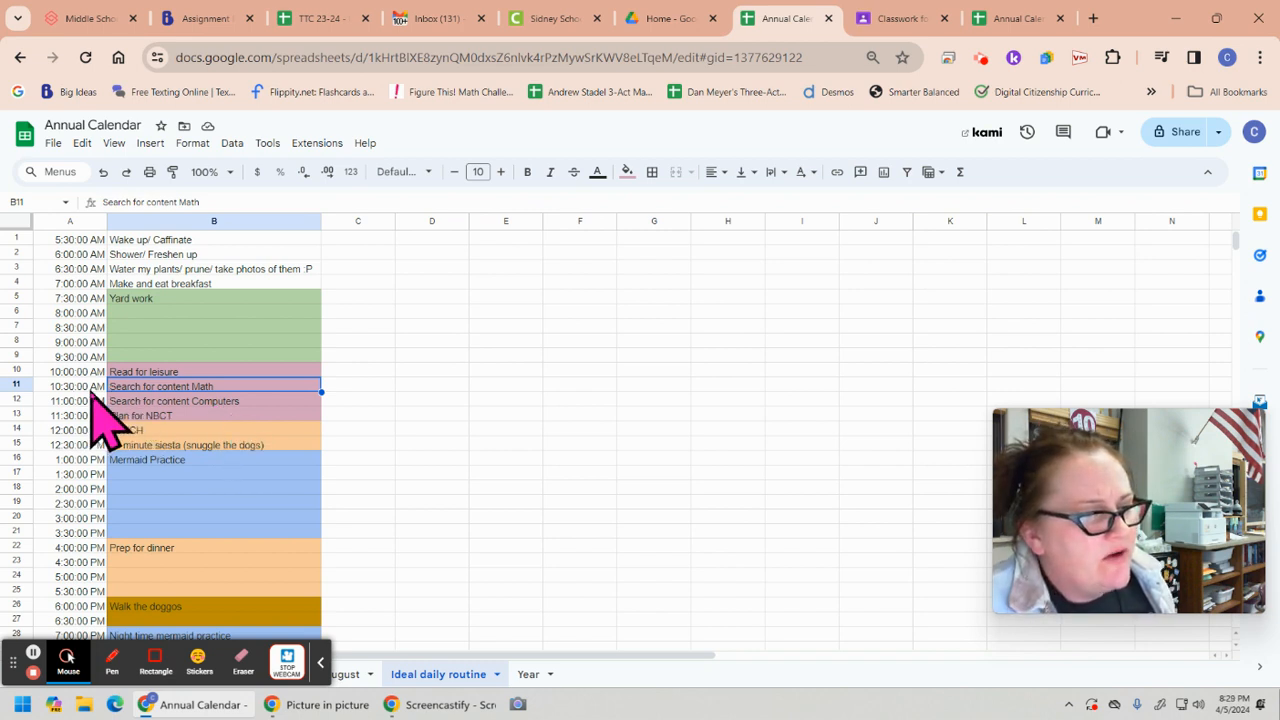
pyautogui.click(207, 401)
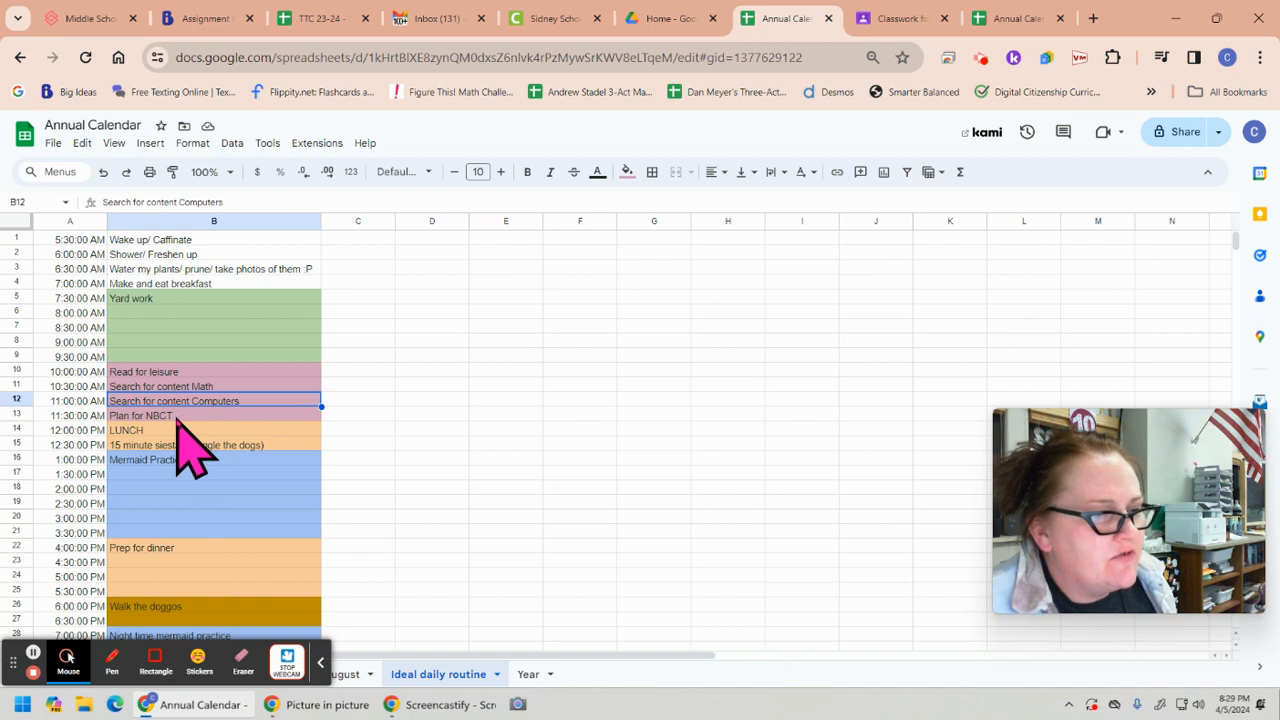
pyautogui.click(178, 416)
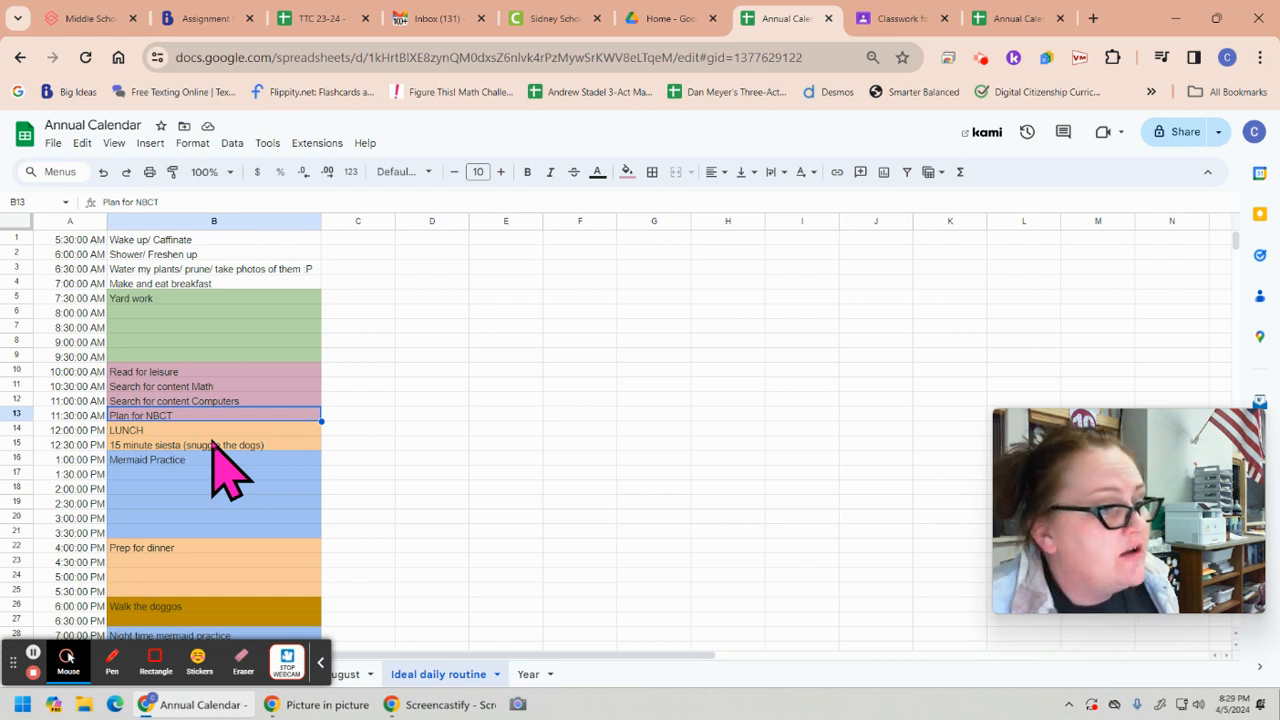
pyautogui.click(163, 432)
pyautogui.click(172, 446)
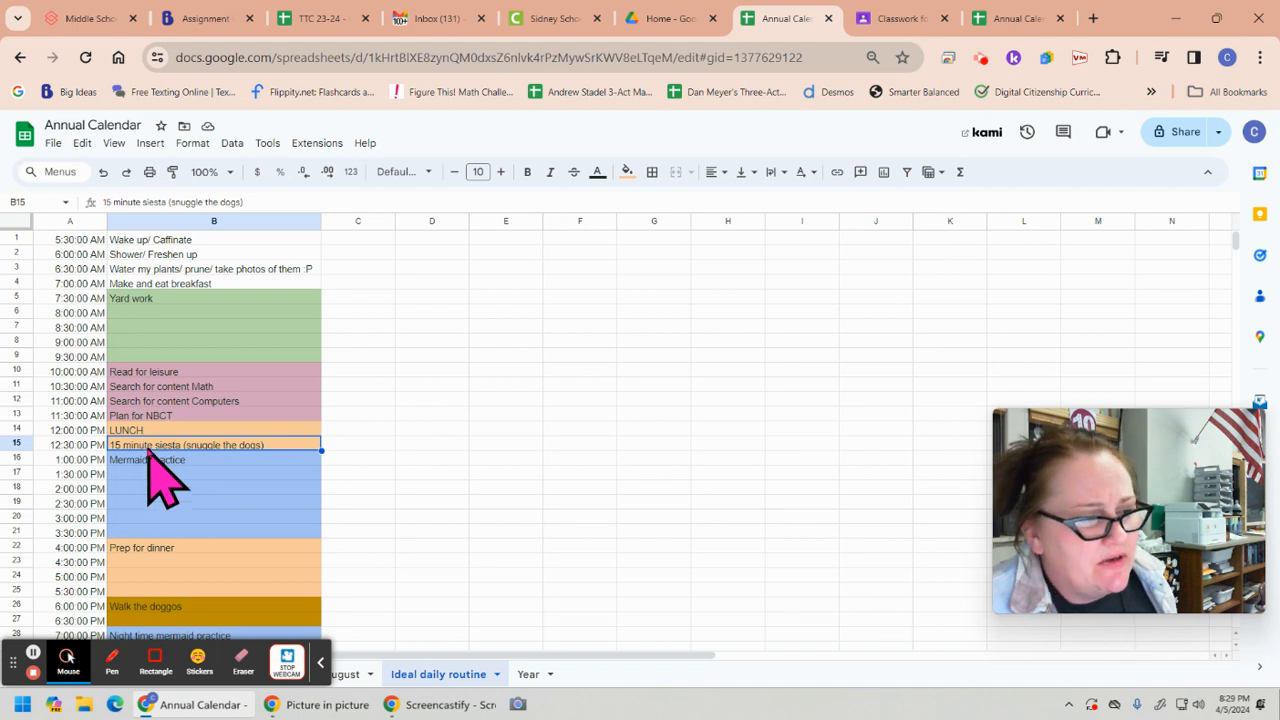
pyautogui.moveTo(173, 461); pyautogui.dragTo(177, 527)
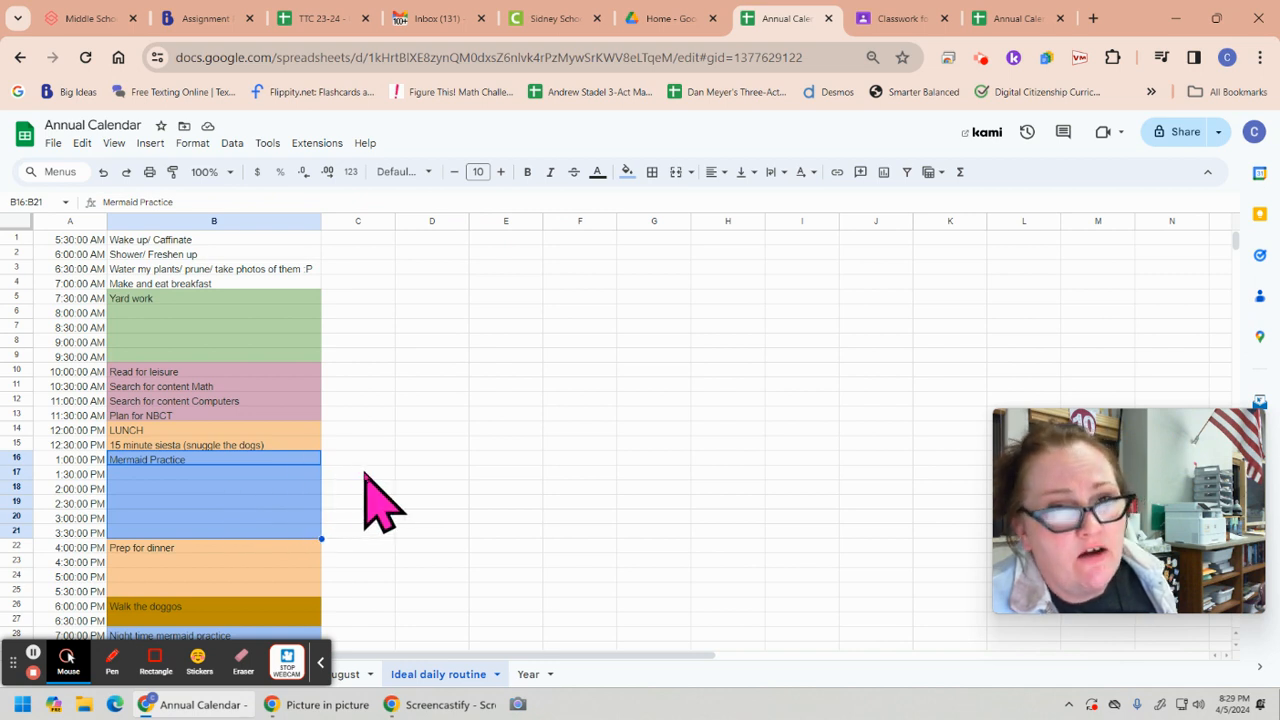
pyautogui.click(238, 550)
pyautogui.moveTo(176, 549); pyautogui.dragTo(179, 590)
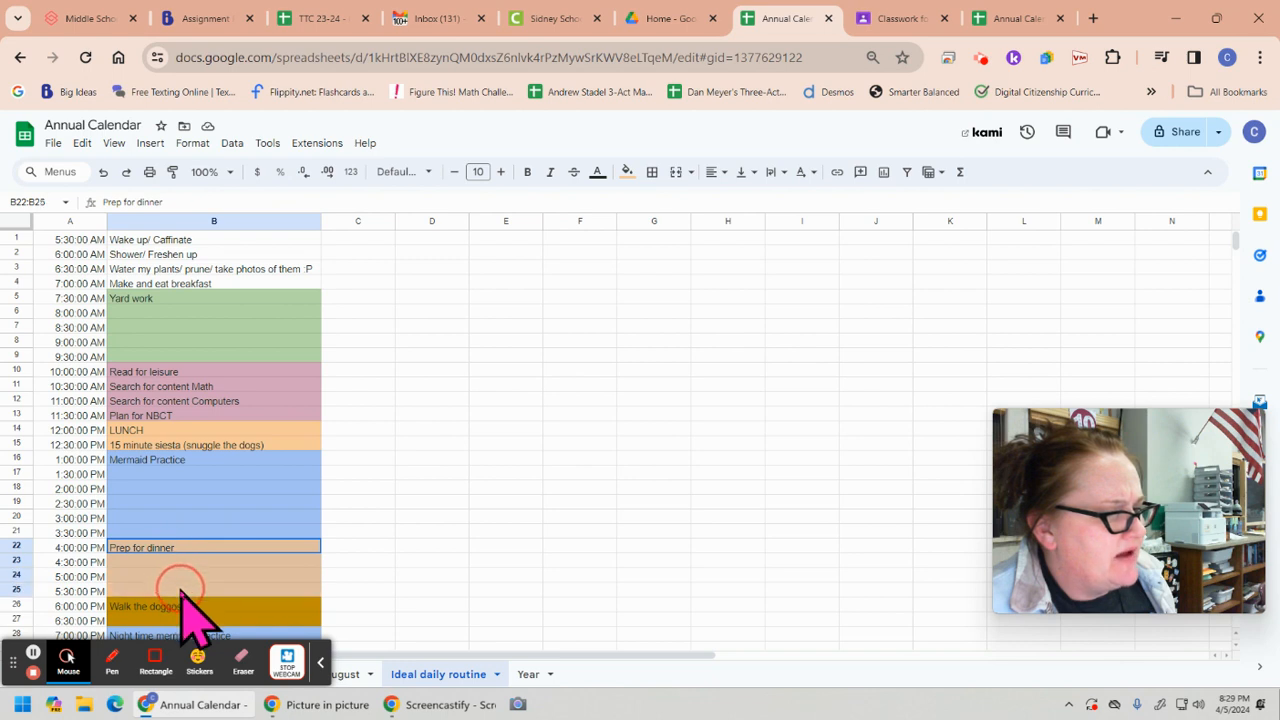
# Examine the evening and overnight rows of the ideal daily routine, from walking the dogs to the last sleep entry
pyautogui.click(320, 662)
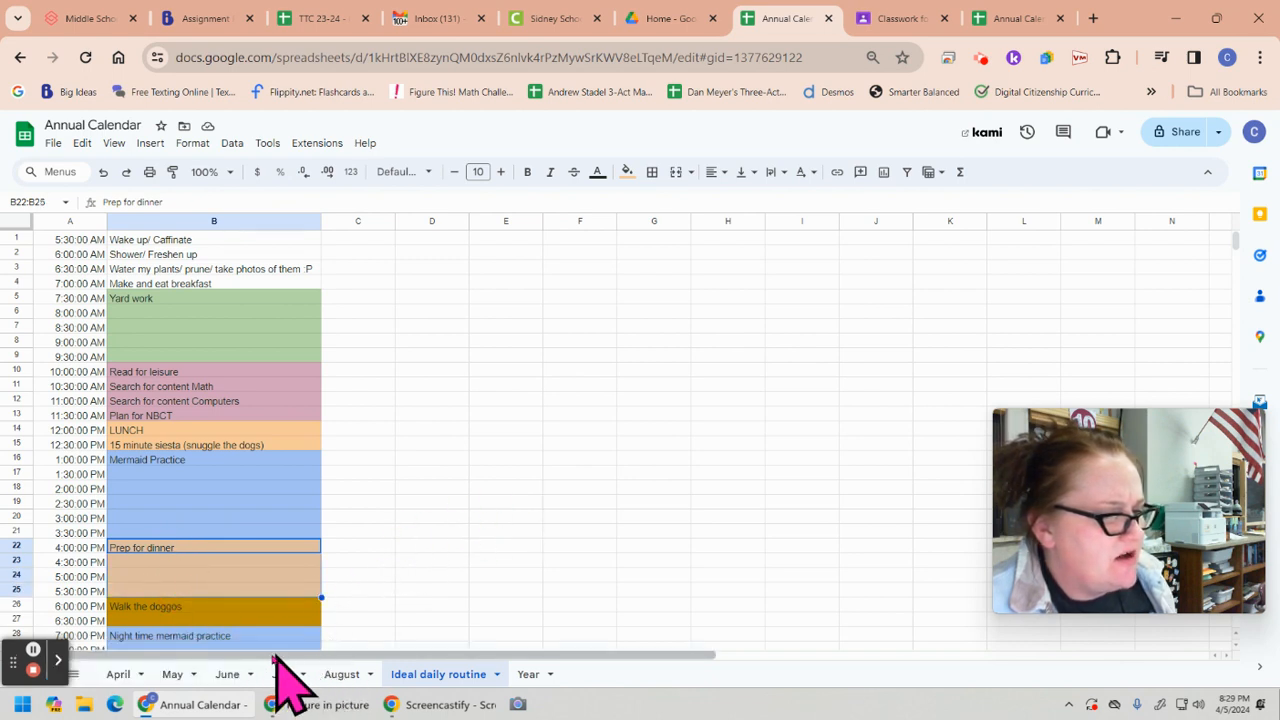
pyautogui.click(372, 577)
pyautogui.press('Down')
pyautogui.press('Down')
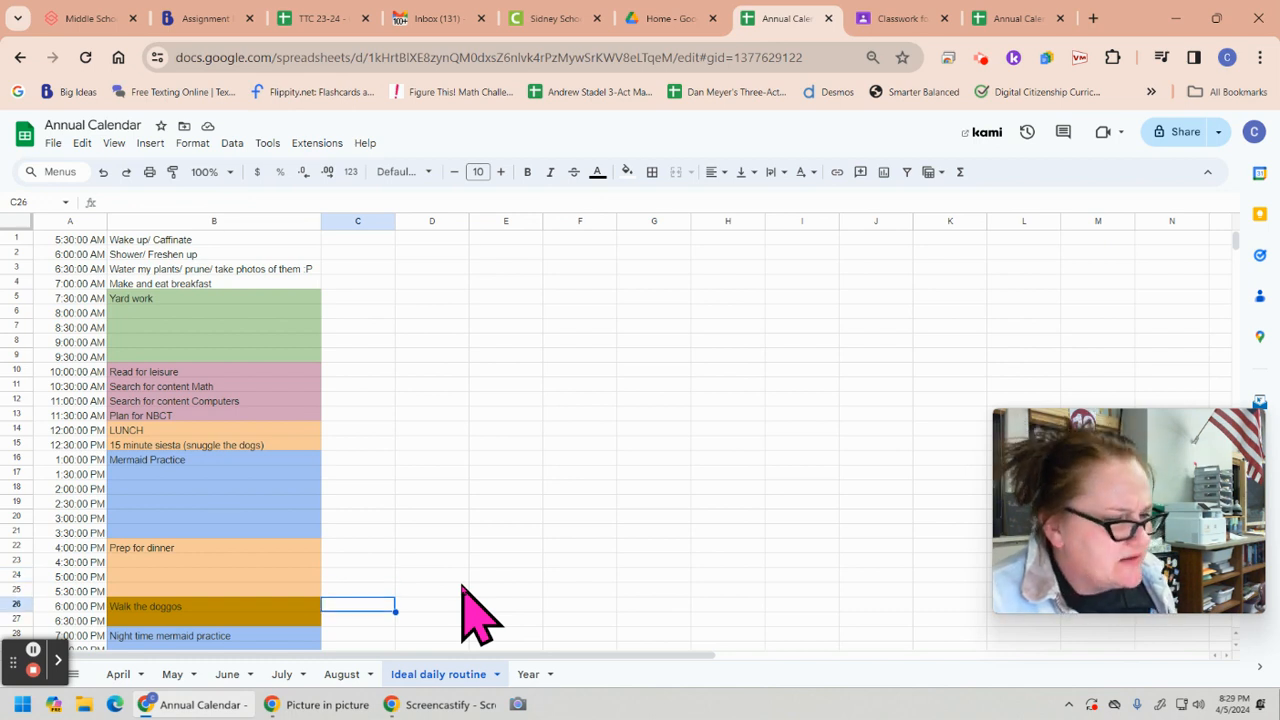
pyautogui.press('Down')
pyautogui.press('Down')
pyautogui.press('Down')
pyautogui.press('Down')
pyautogui.press('Down')
pyautogui.press('Down')
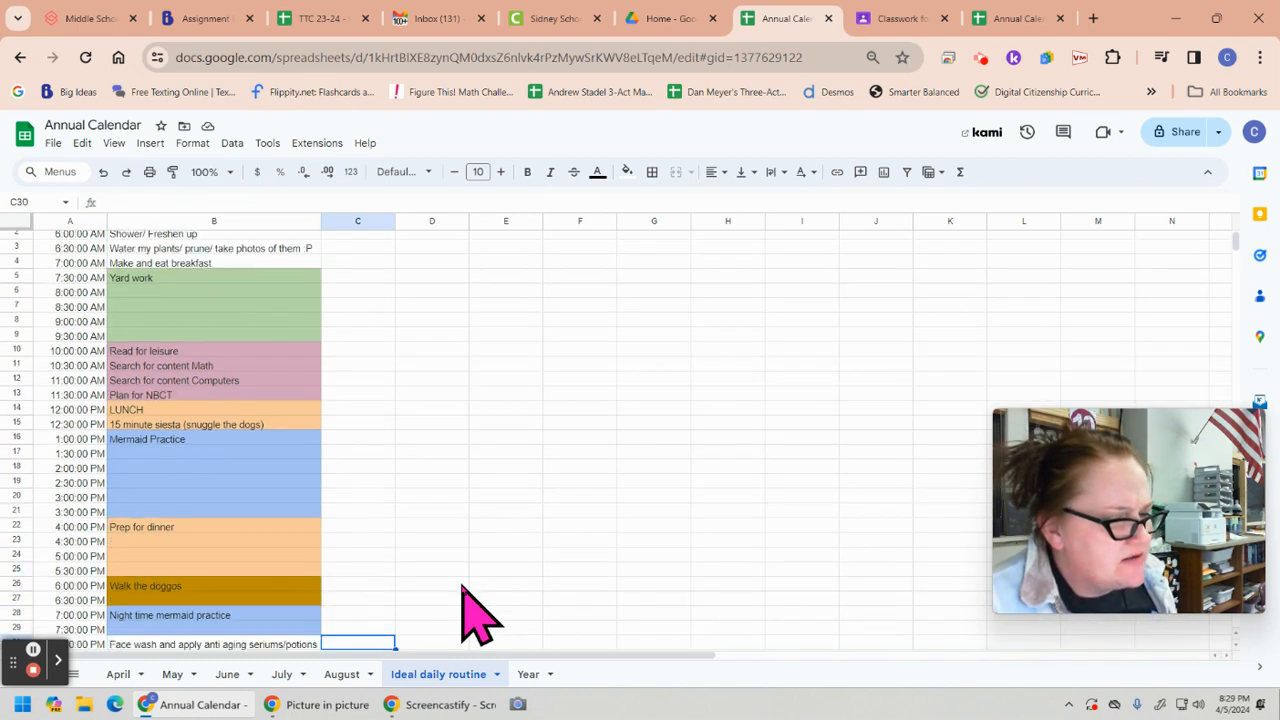
pyautogui.press('Down')
pyautogui.press('Down')
pyautogui.press('Down')
pyautogui.press('Up')
pyautogui.press('Up')
pyautogui.press('Up')
pyautogui.press('Up')
pyautogui.press('Up')
pyautogui.press('Up')
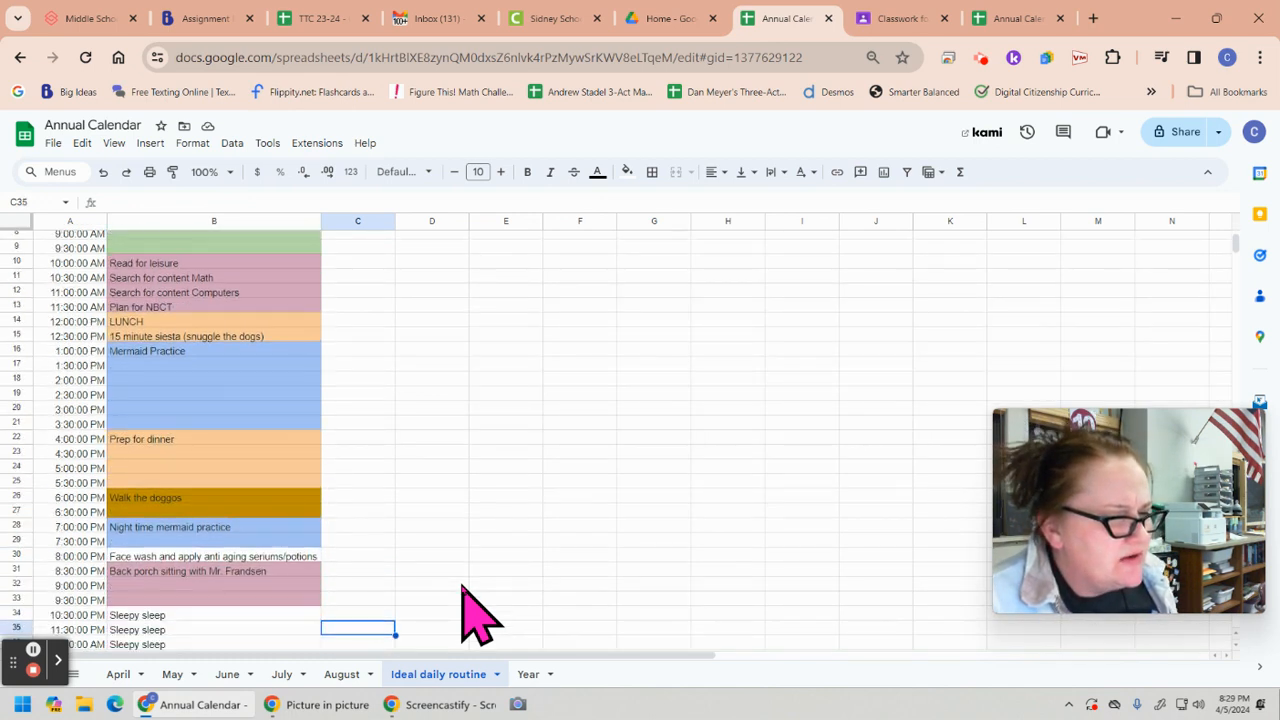
pyautogui.press('Up')
pyautogui.press('Left')
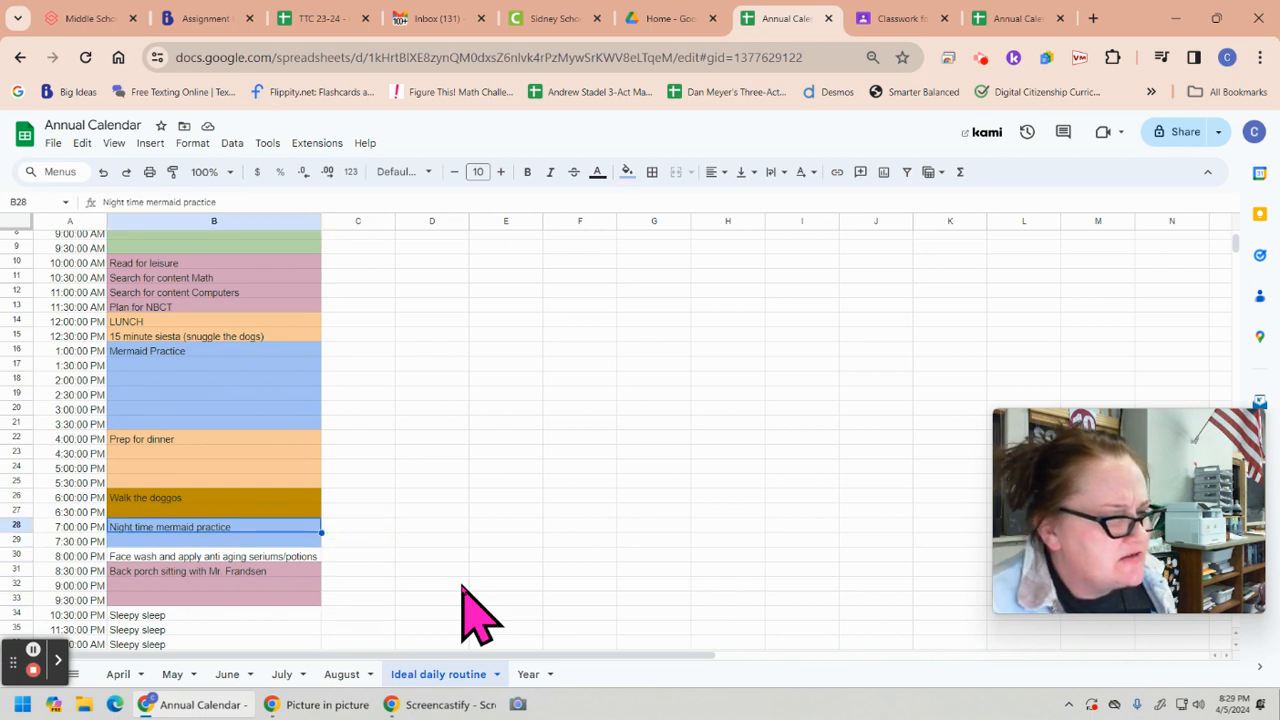
pyautogui.press('Left')
pyautogui.press('Right')
pyautogui.press('Down')
pyautogui.press('Down')
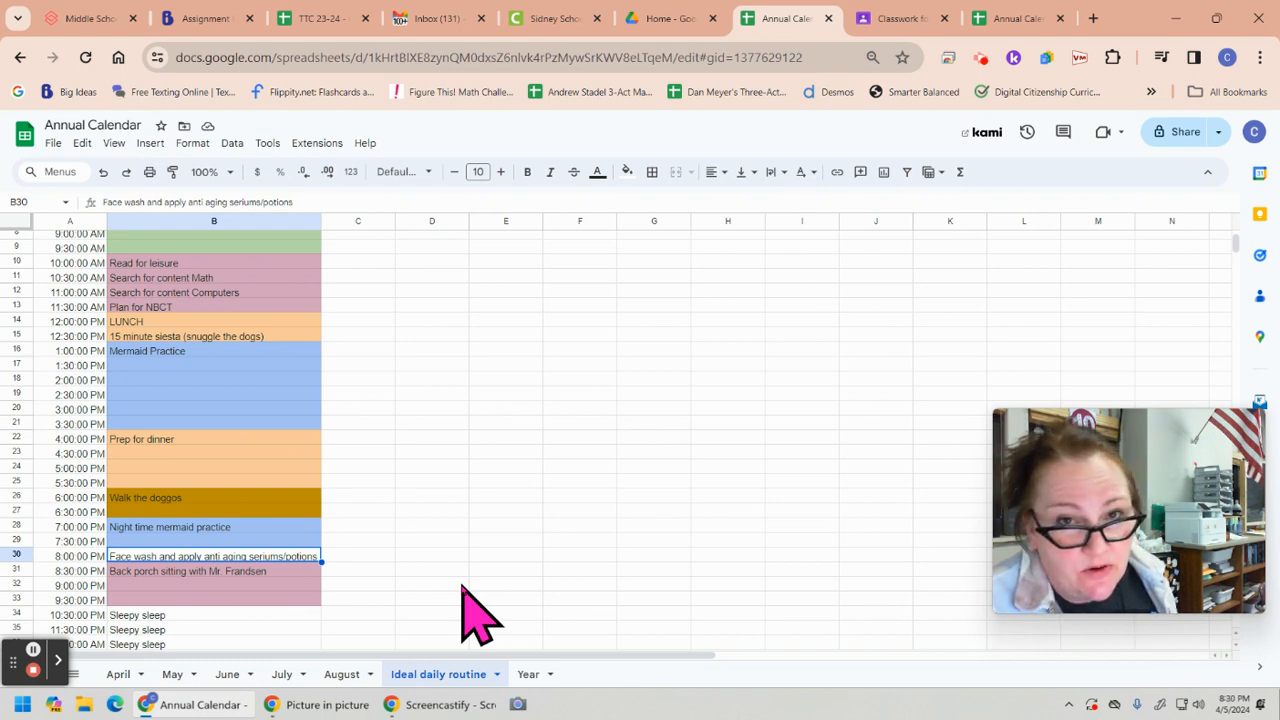
pyautogui.press('Down')
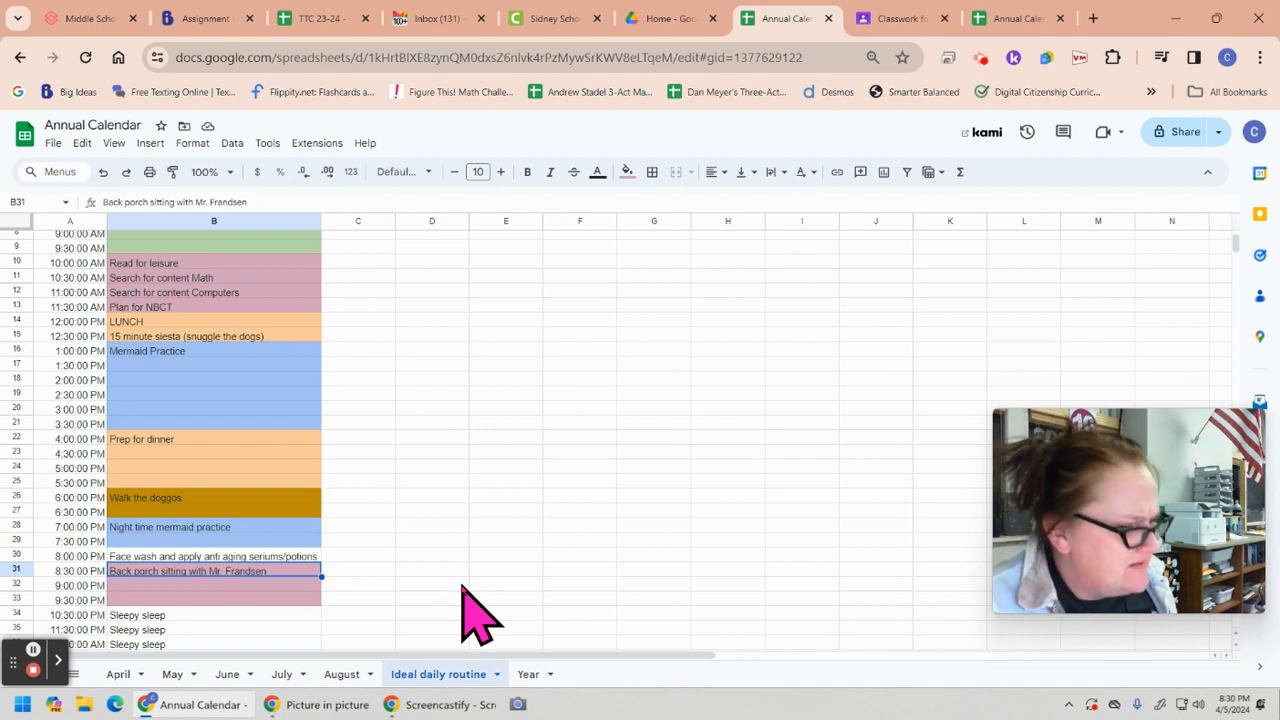
pyautogui.press('Down')
pyautogui.press('Down')
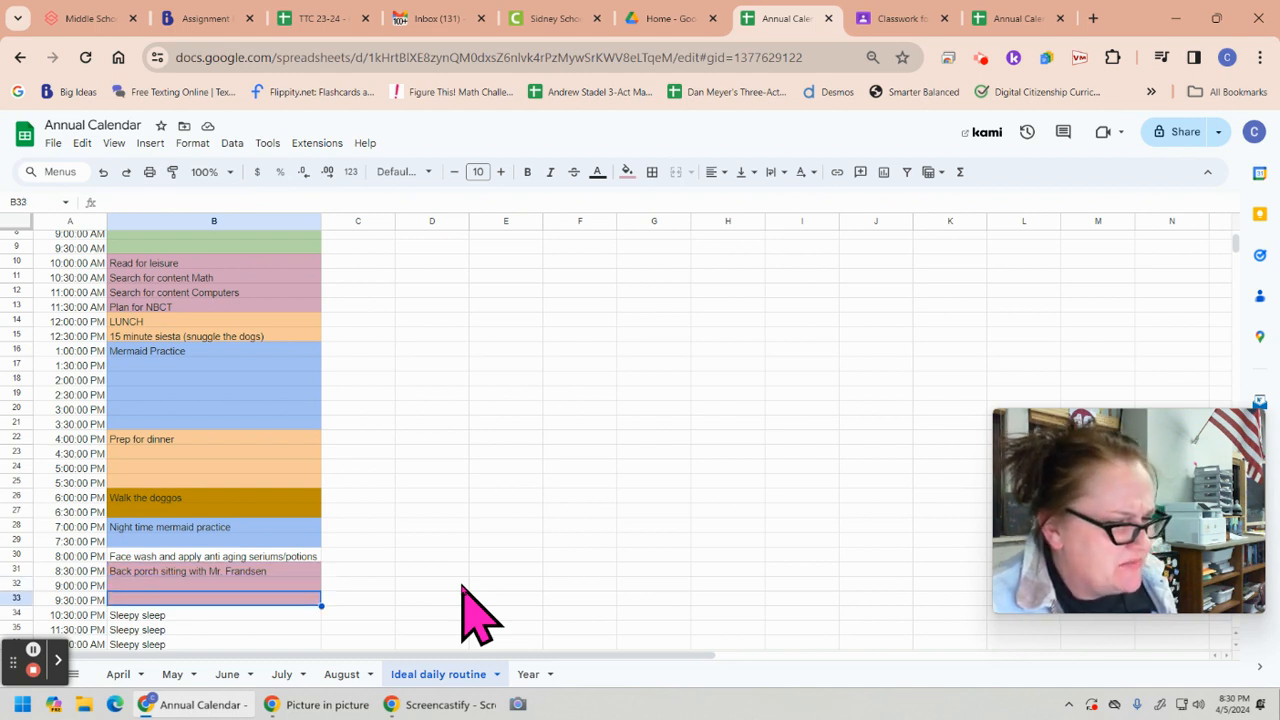
pyautogui.press('Down')
pyautogui.press('Down')
pyautogui.press('Down')
pyautogui.press('Down')
pyautogui.press('Down')
pyautogui.press('Down')
pyautogui.press('Down')
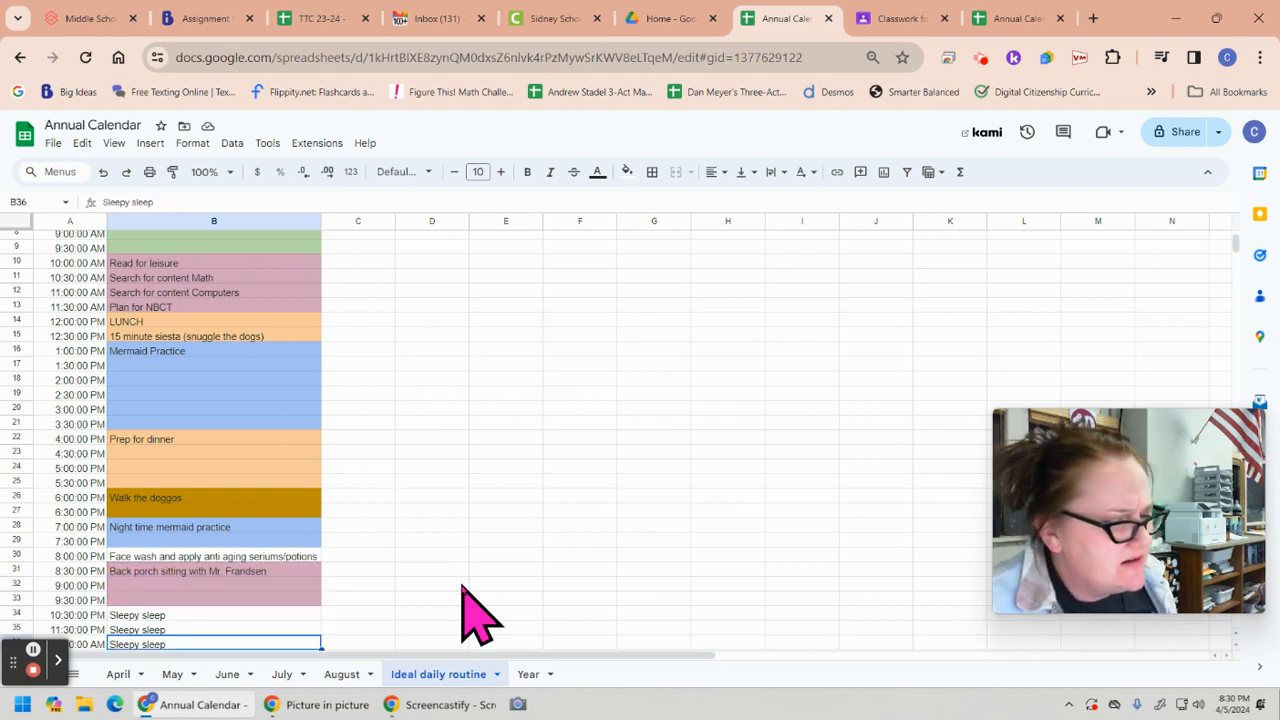
pyautogui.press('Down')
pyautogui.press('Down')
pyautogui.press('Down')
pyautogui.press('Down')
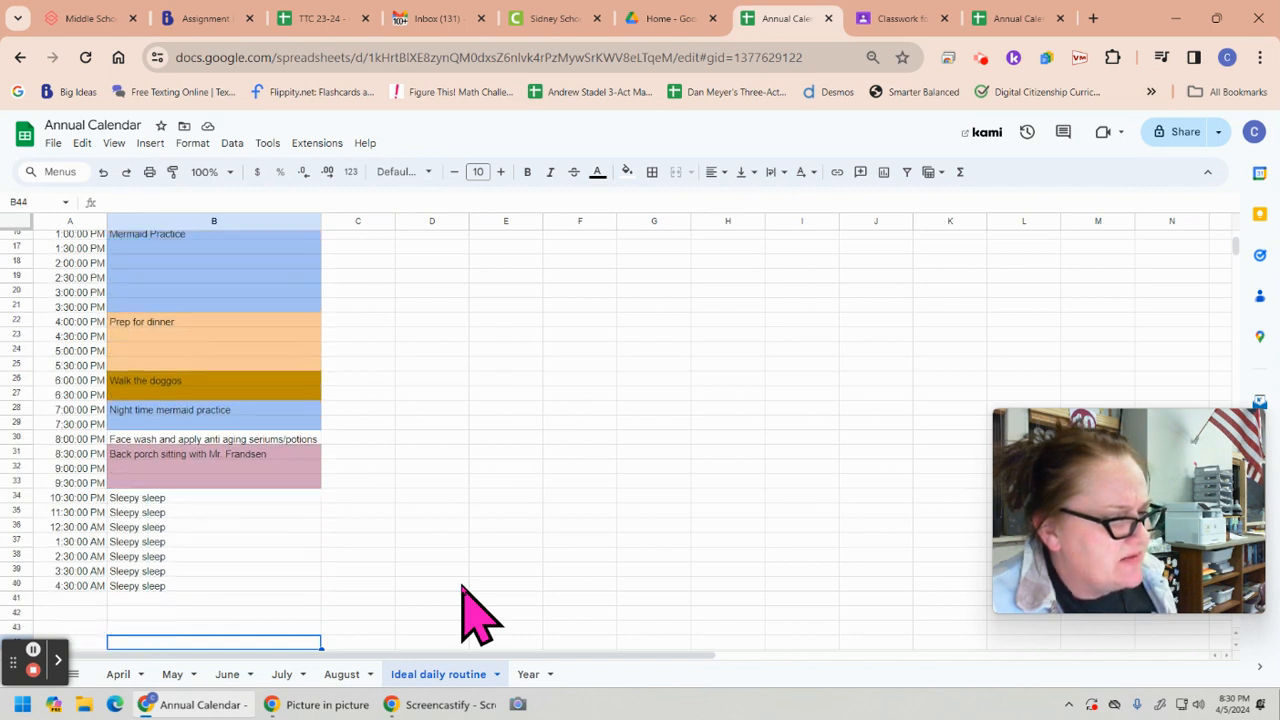
pyautogui.press('Up')
pyautogui.press('Up')
pyautogui.press('Up')
pyautogui.press('Up')
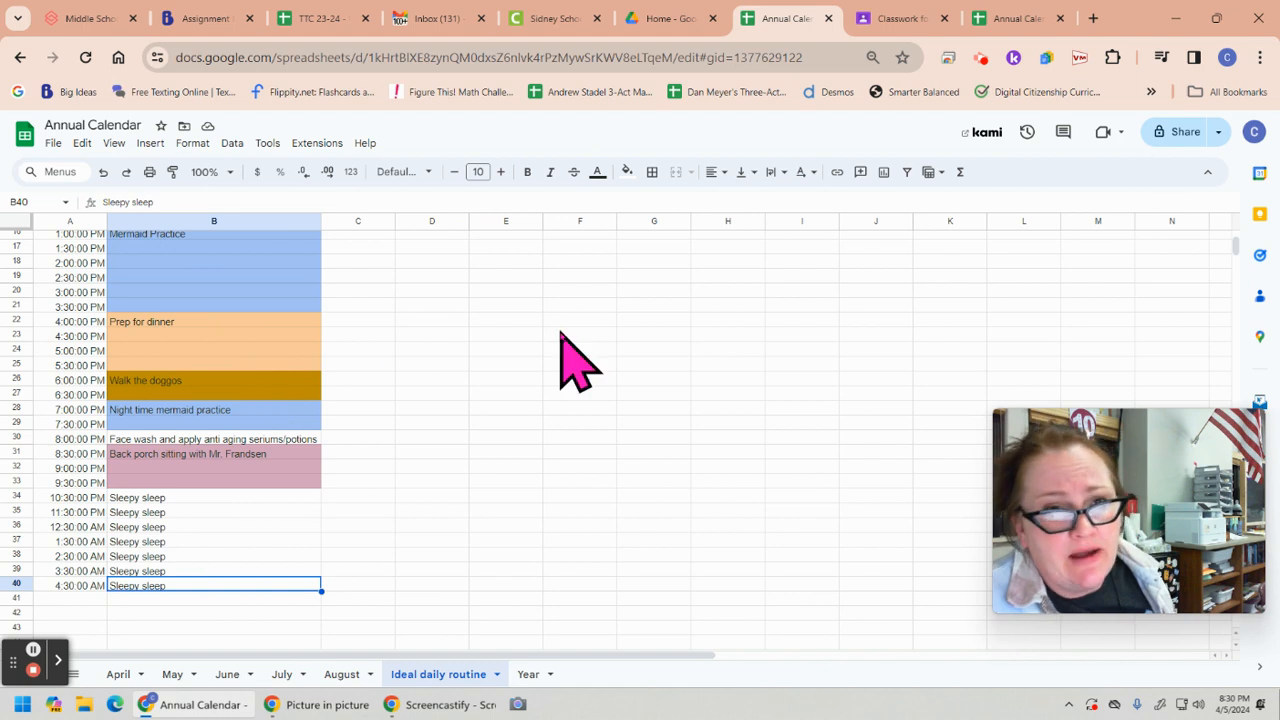
# Return to the new Annual Calendar spreadsheet, enter 9:00 in cell A1 of Sheet1 and apply the Time number format
pyautogui.click(1014, 18)
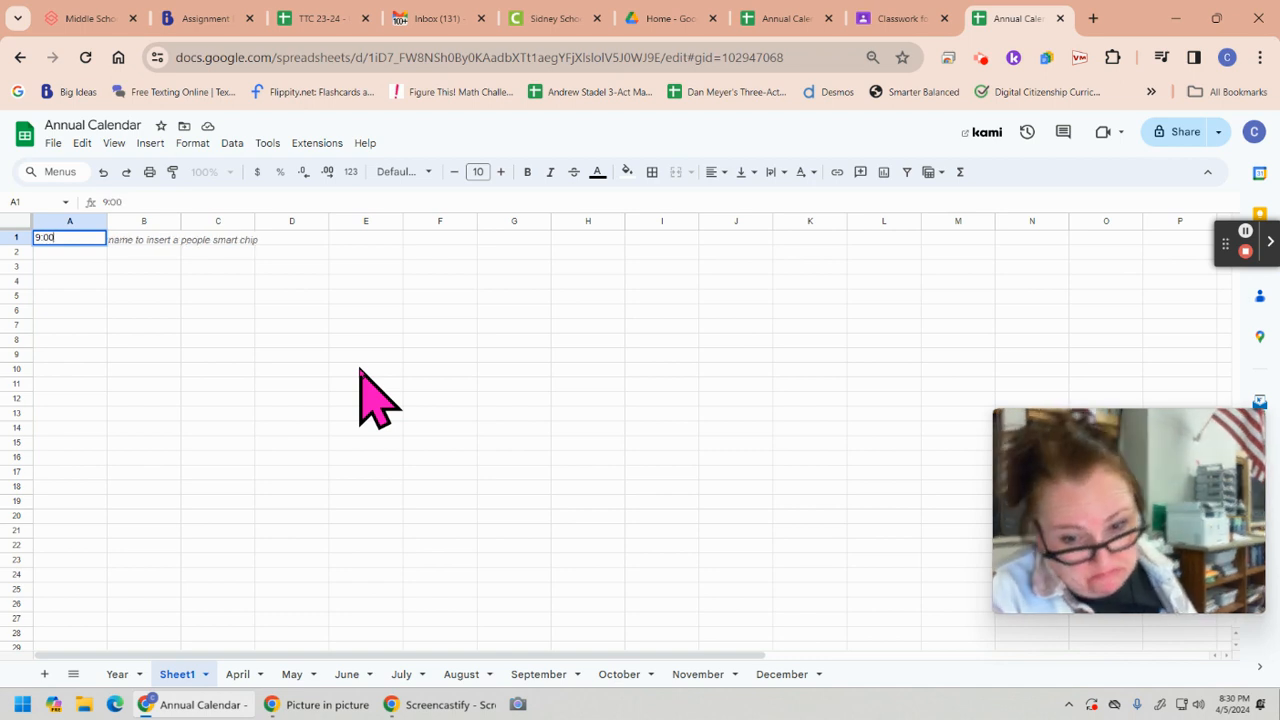
pyautogui.press('Return')
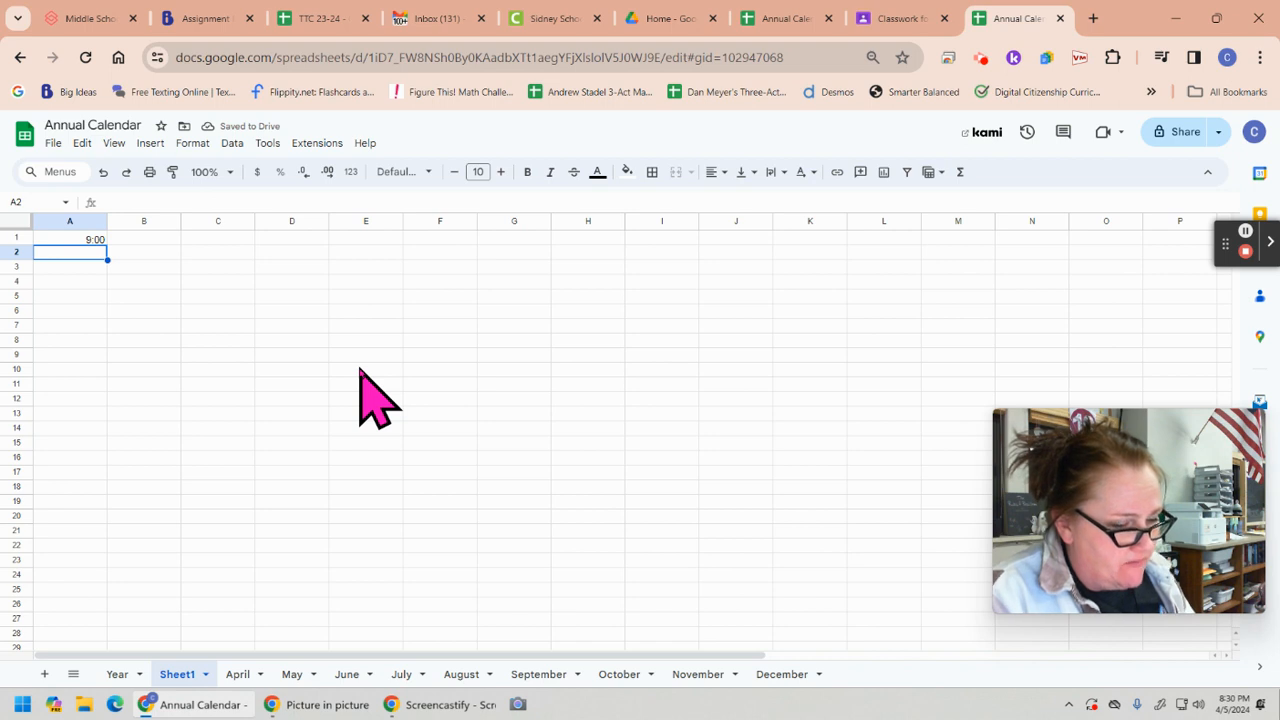
pyautogui.click(77, 240)
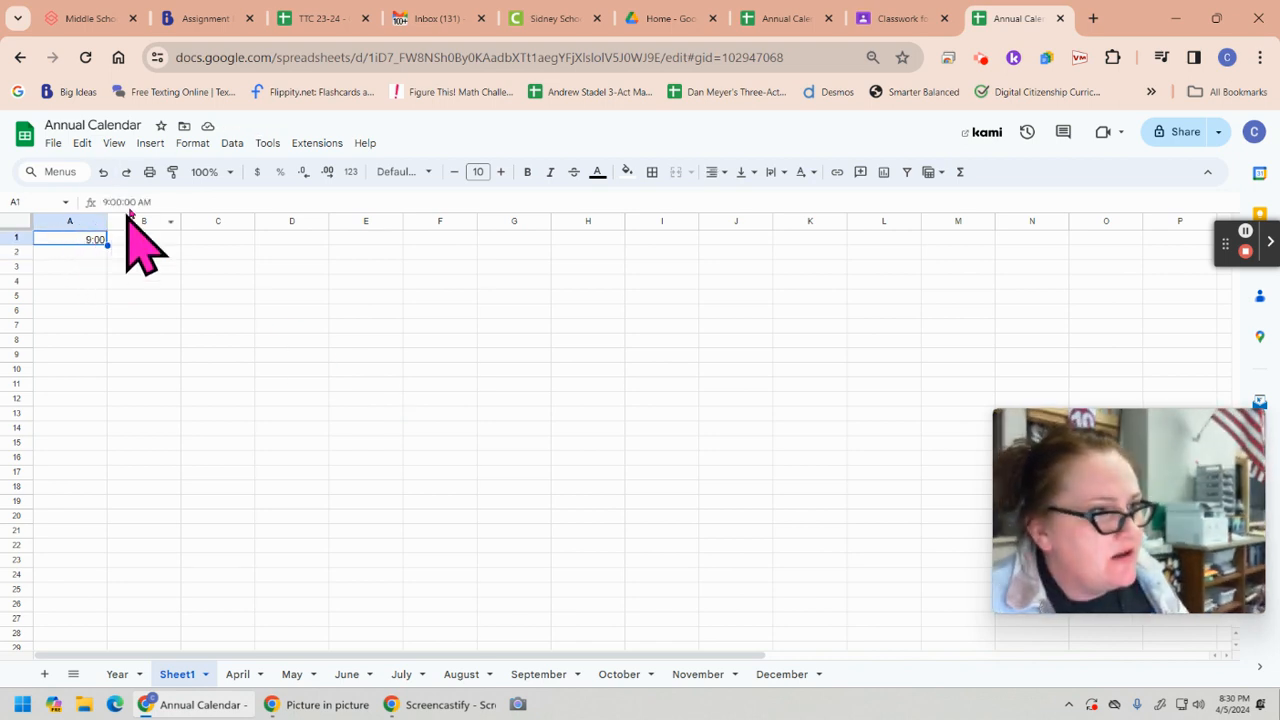
pyautogui.click(196, 146)
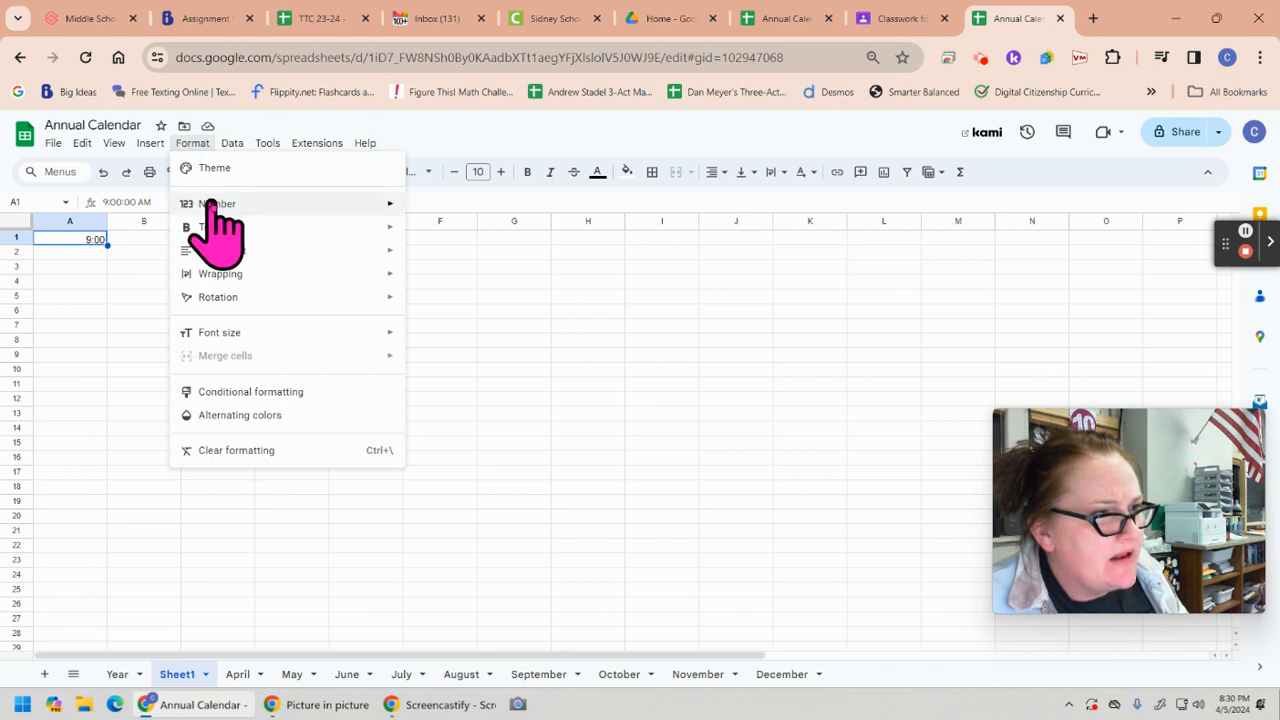
pyautogui.moveTo(212, 204)
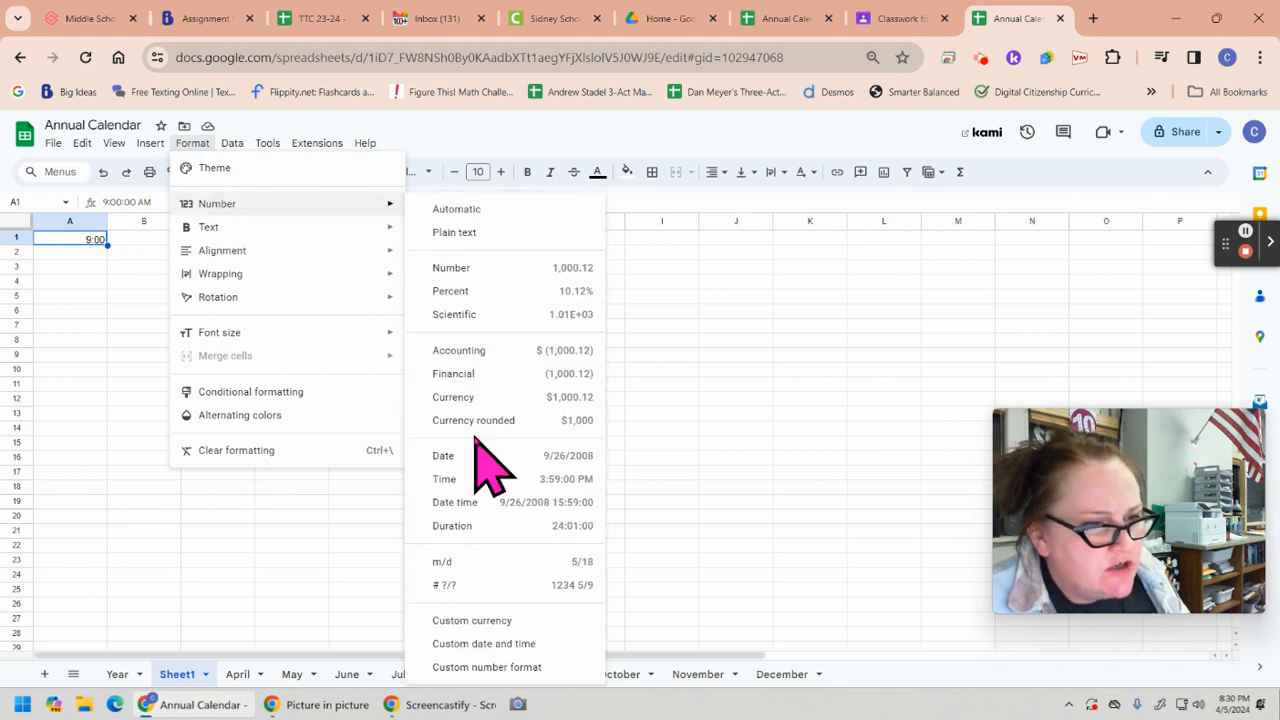
pyautogui.click(545, 481)
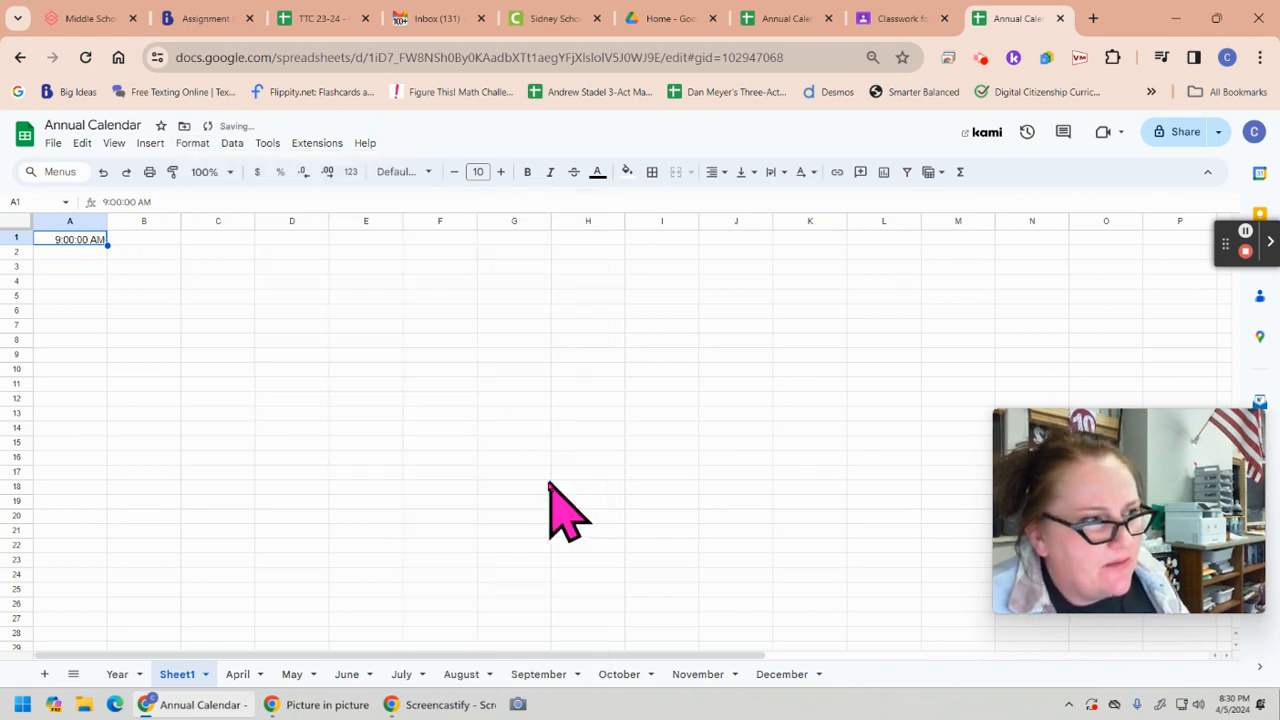
# Enter 9:30 in cell A2 and give it the same Time number format
pyautogui.click(83, 252)
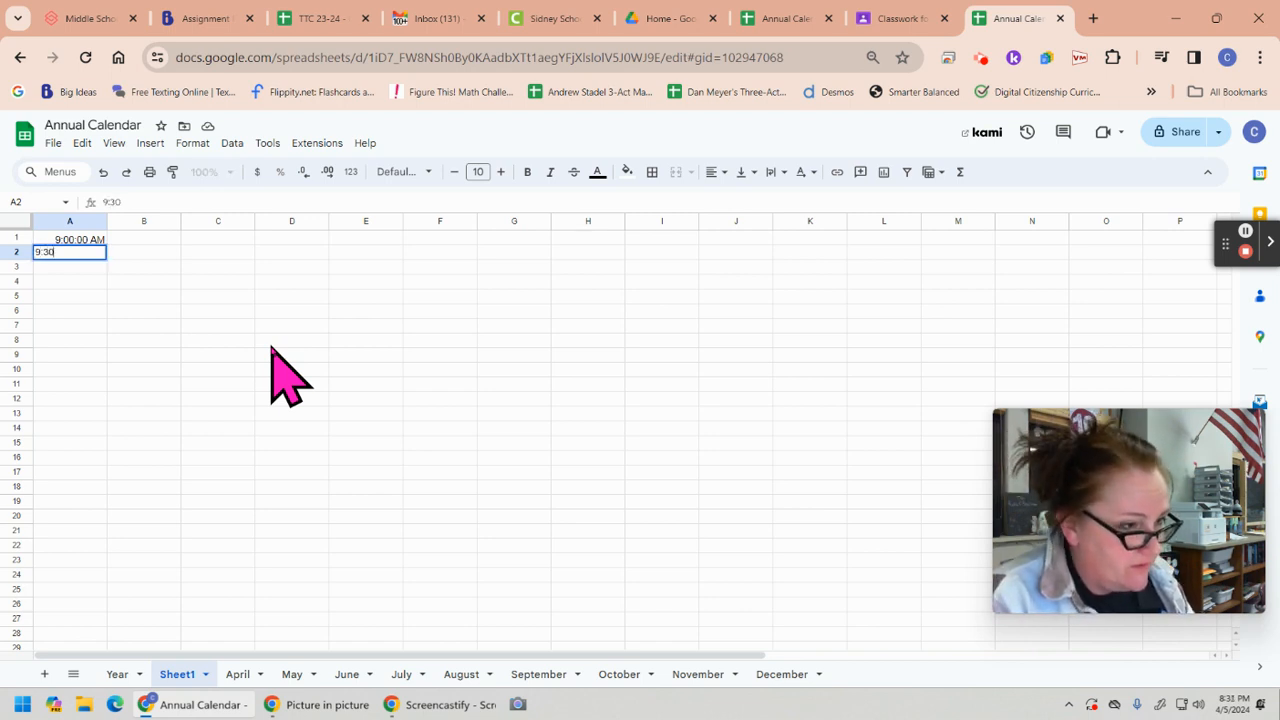
pyautogui.press('Return')
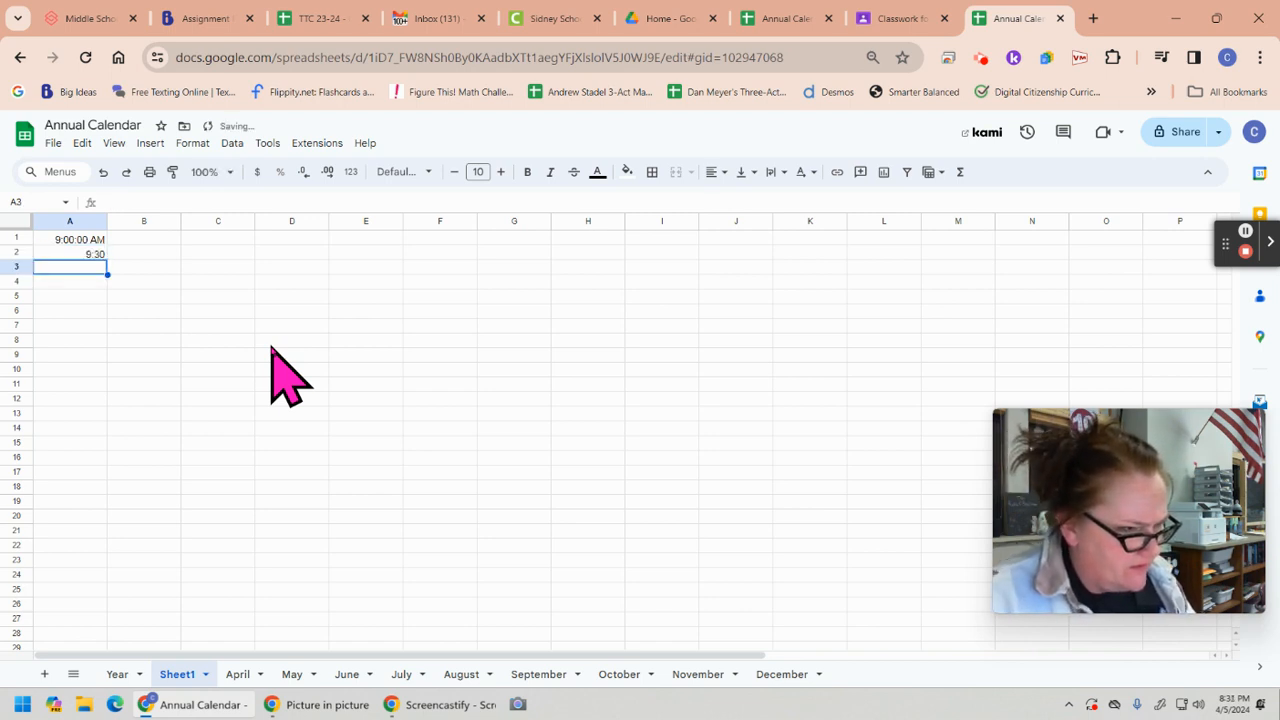
pyautogui.click(70, 240)
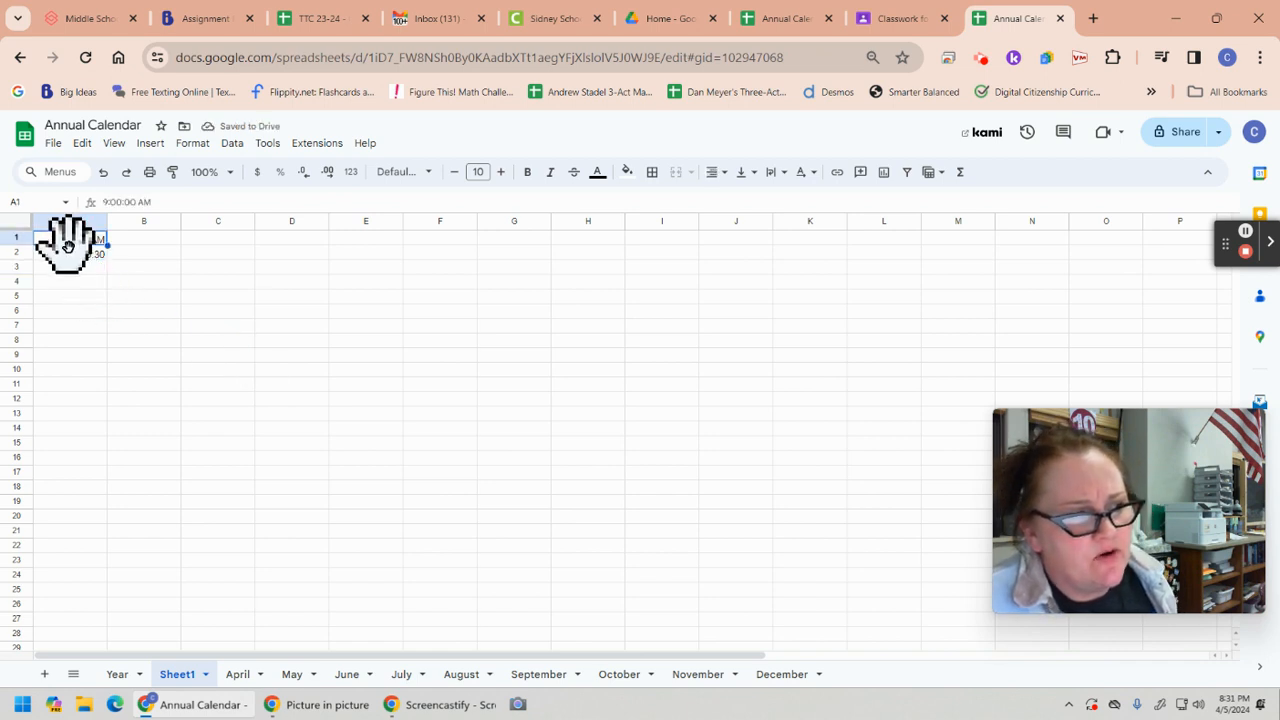
pyautogui.click(74, 256)
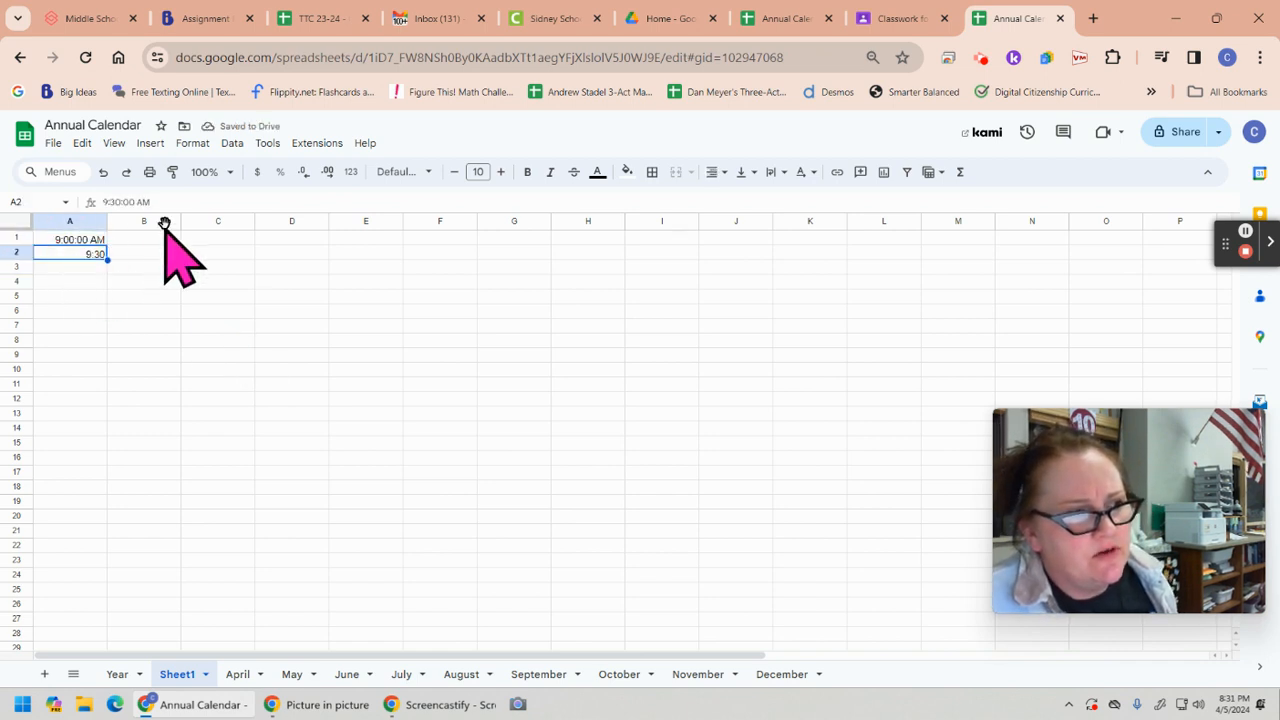
pyautogui.click(192, 143)
pyautogui.moveTo(220, 206)
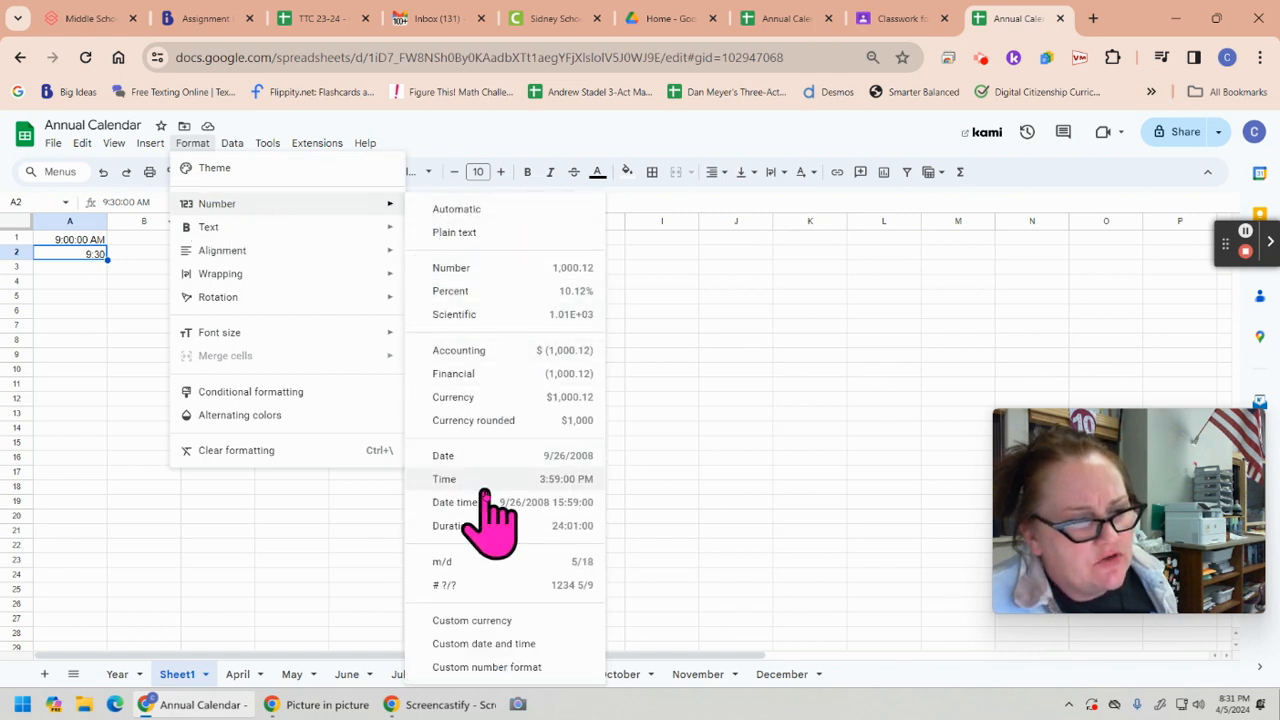
pyautogui.click(555, 485)
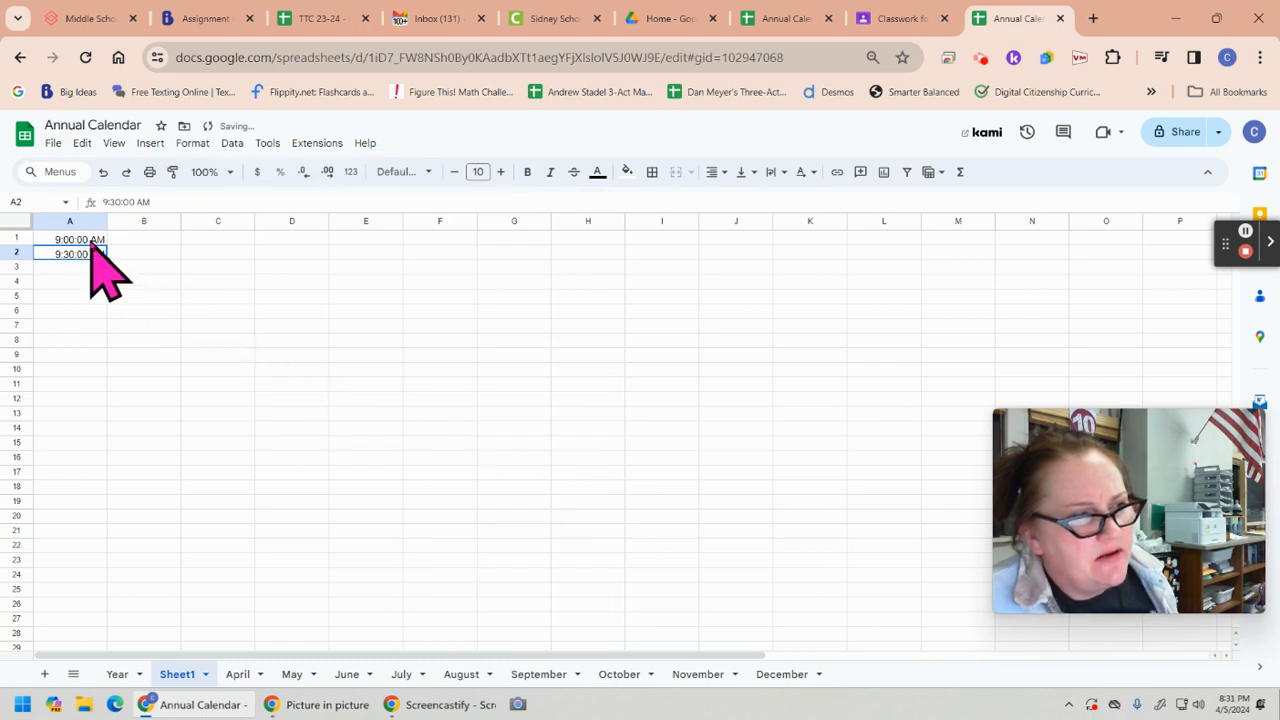
# Extend the half-hour time series from A1:A2 down column A through row 29 and check the filled times
pyautogui.moveTo(85, 241); pyautogui.dragTo(100, 643)
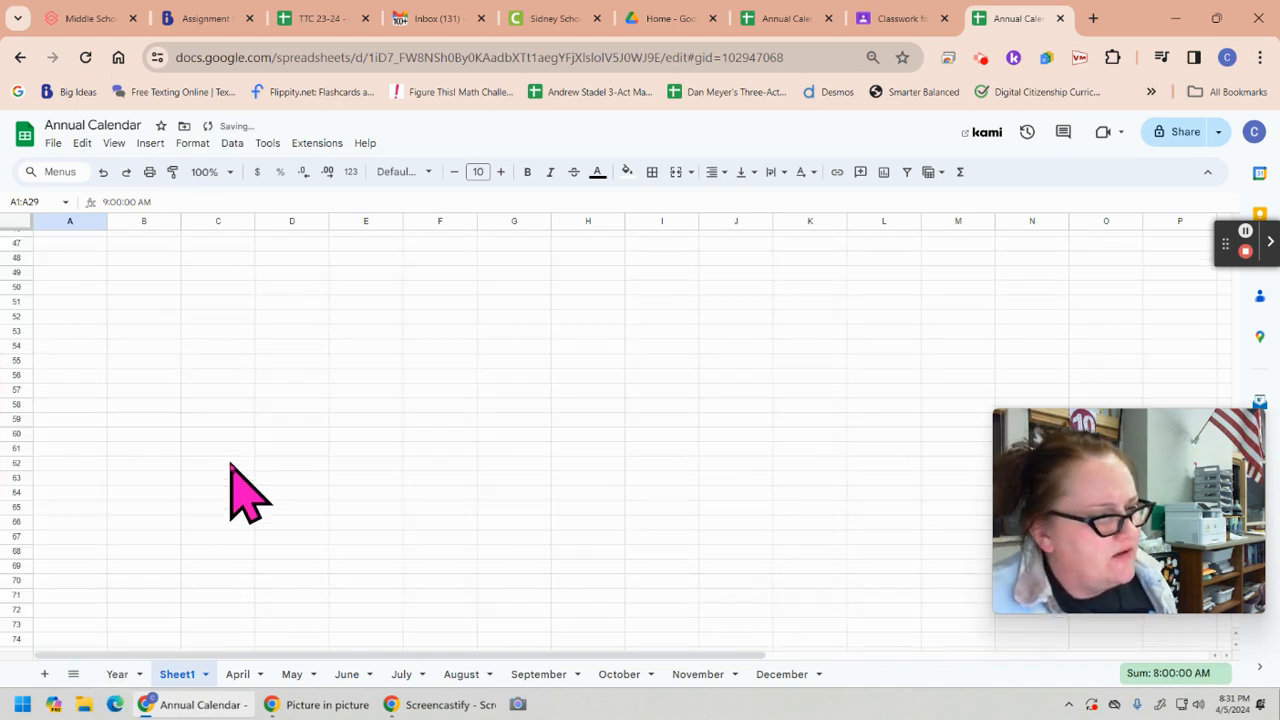
pyautogui.click(85, 240)
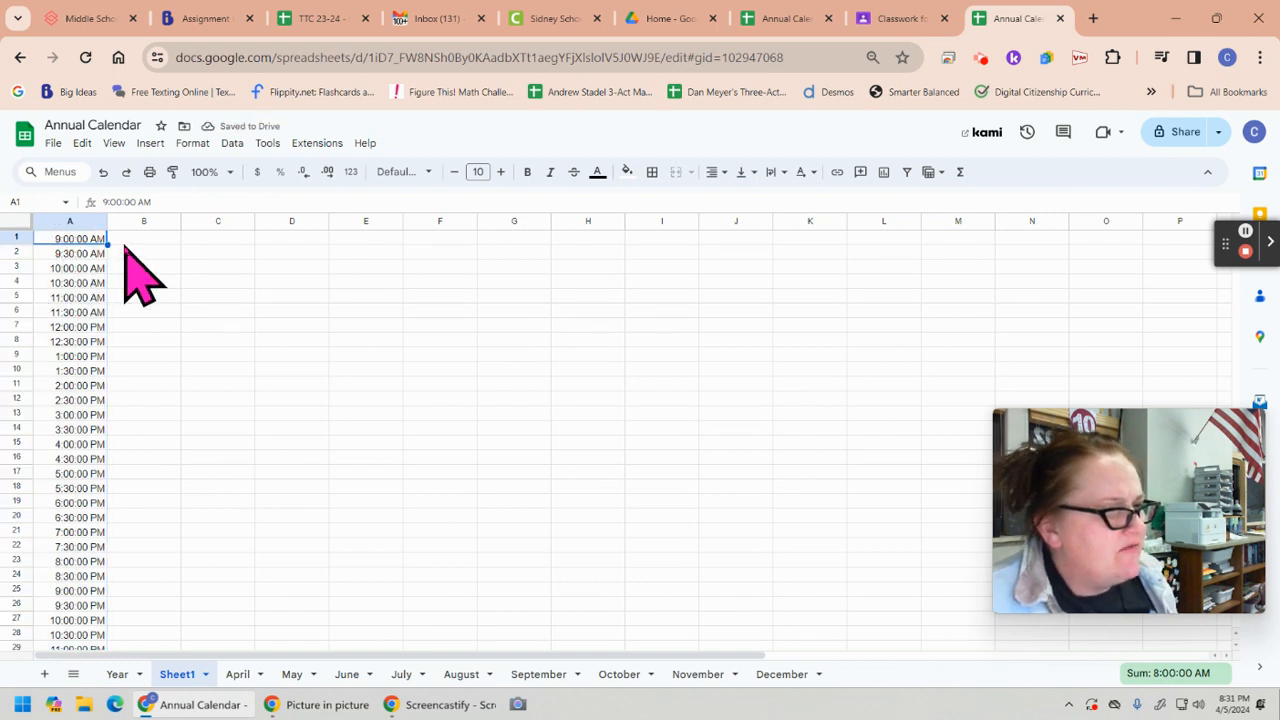
pyautogui.press('Down')
pyautogui.press('Down')
pyautogui.press('Down')
pyautogui.press('Down')
pyautogui.press('Down')
pyautogui.press('Down')
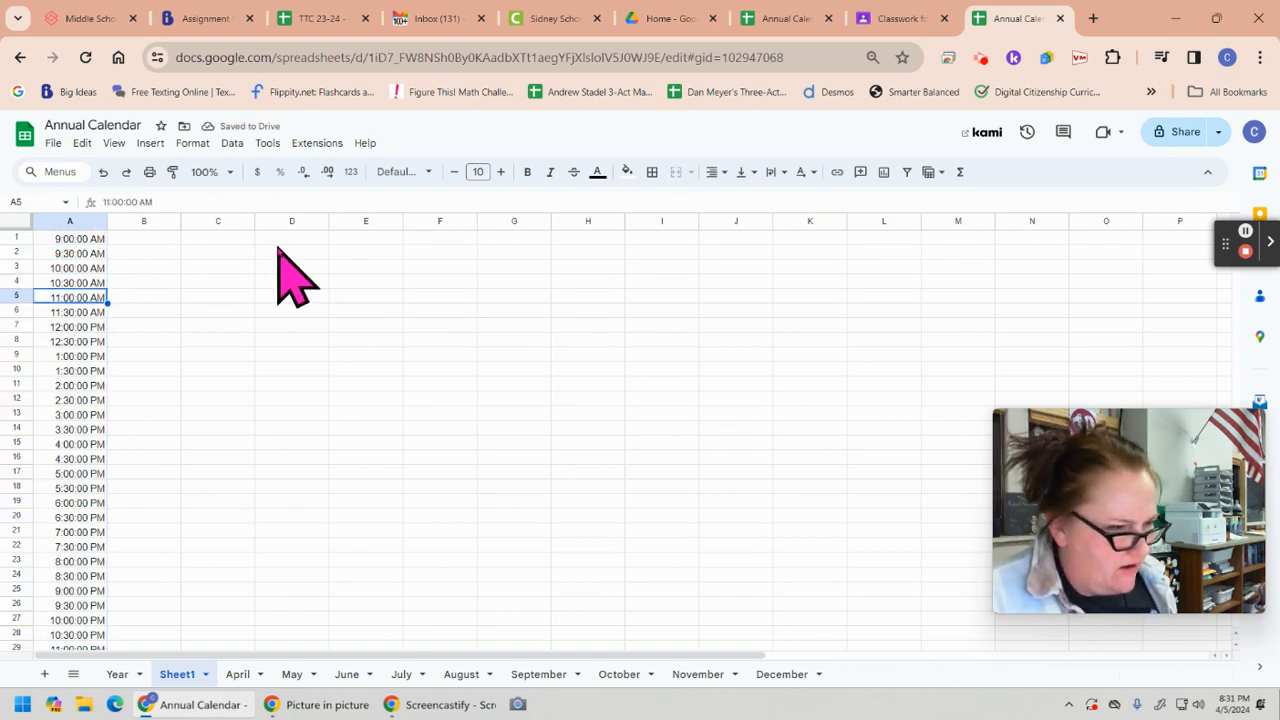
pyautogui.press('Down')
pyautogui.press('Down')
pyautogui.press('Down')
pyautogui.press('Down')
pyautogui.press('Down')
pyautogui.press('Down')
pyautogui.press('Down')
pyautogui.press('Down')
pyautogui.press('Down')
pyautogui.press('Down')
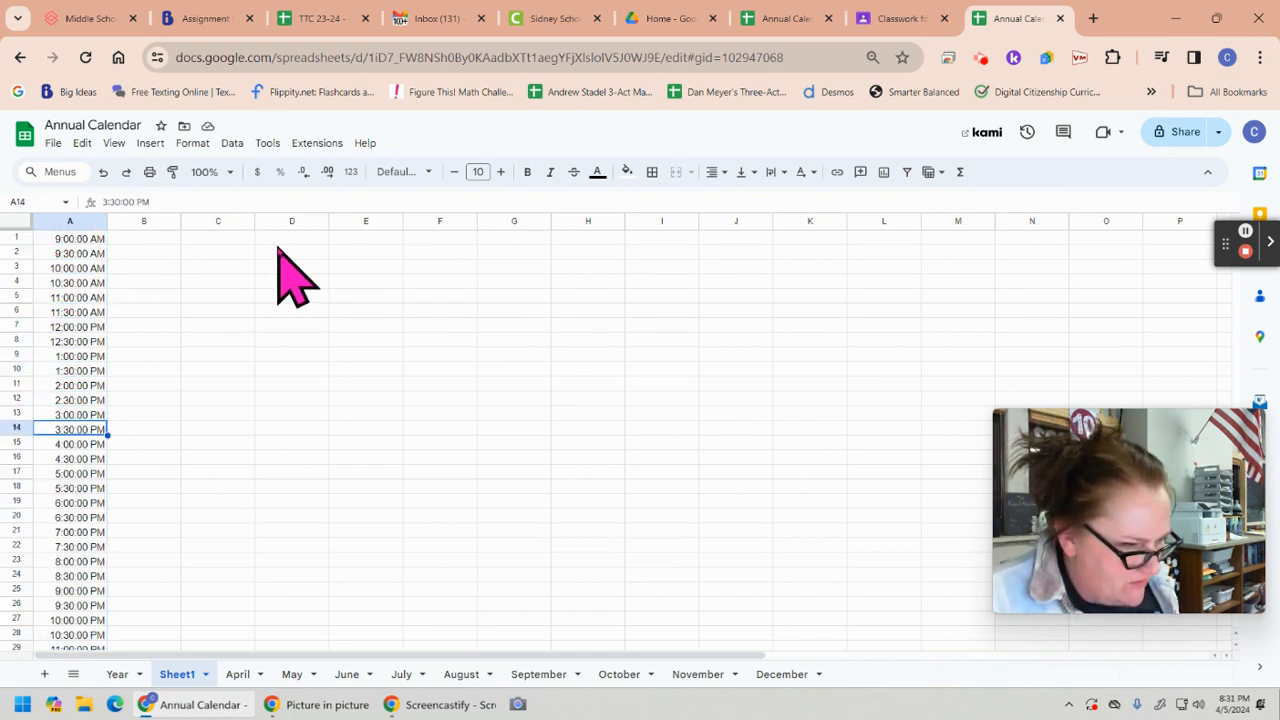
# Extend the 11:00 PM entry in A29 down through A33 at hourly intervals, from 12:00 AM to 3:00 AM
pyautogui.press('Down')
pyautogui.press('Down')
pyautogui.press('Down')
pyautogui.press('Down')
pyautogui.press('Down')
pyautogui.press('Down')
pyautogui.press('Down')
pyautogui.press('Down')
pyautogui.press('Down')
pyautogui.press('Down')
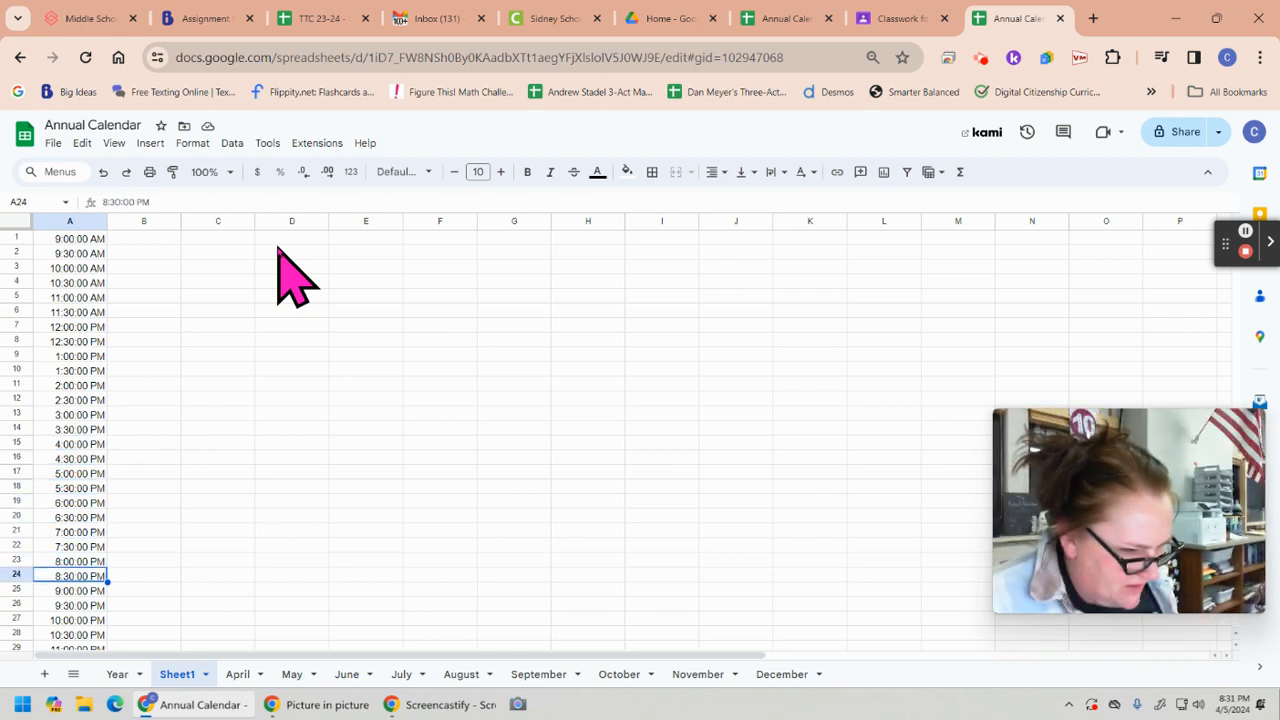
pyautogui.press('Down')
pyautogui.press('Down')
pyautogui.press('Down')
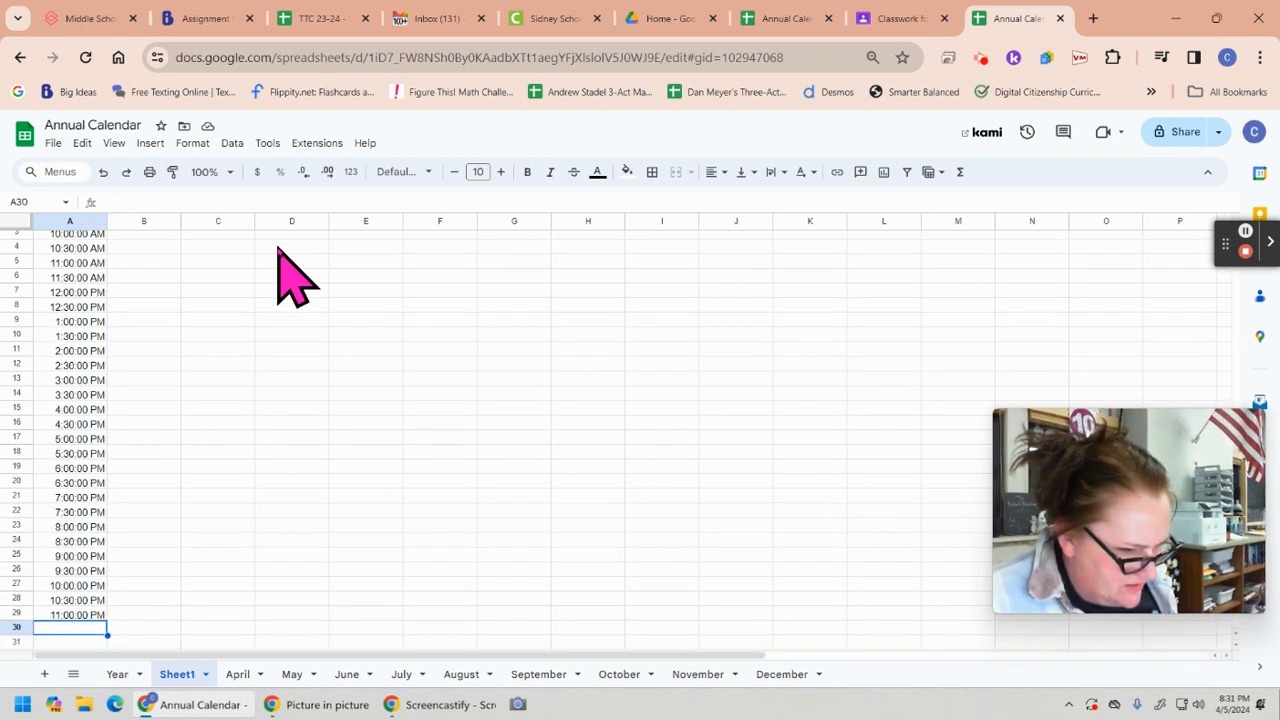
pyautogui.press('Down')
pyautogui.press('Down')
pyautogui.press('Down')
pyautogui.press('Down')
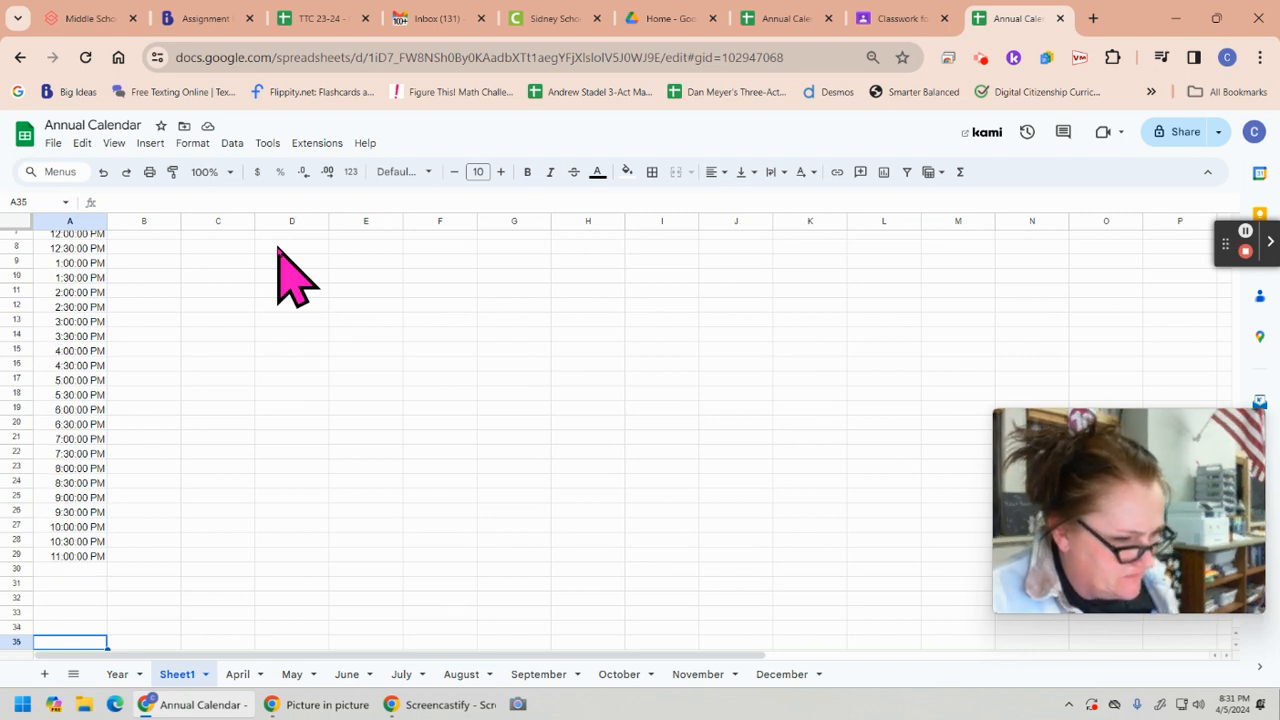
pyautogui.click(95, 556)
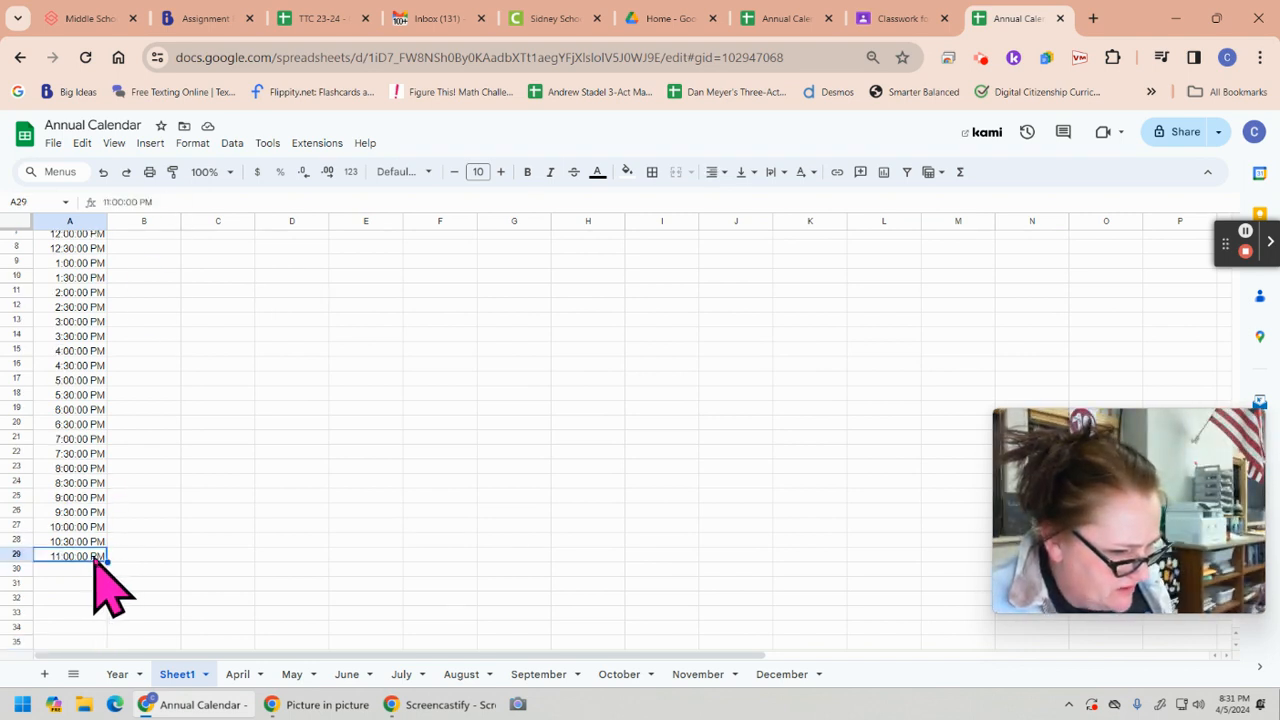
pyautogui.moveTo(105, 558); pyautogui.dragTo(104, 614)
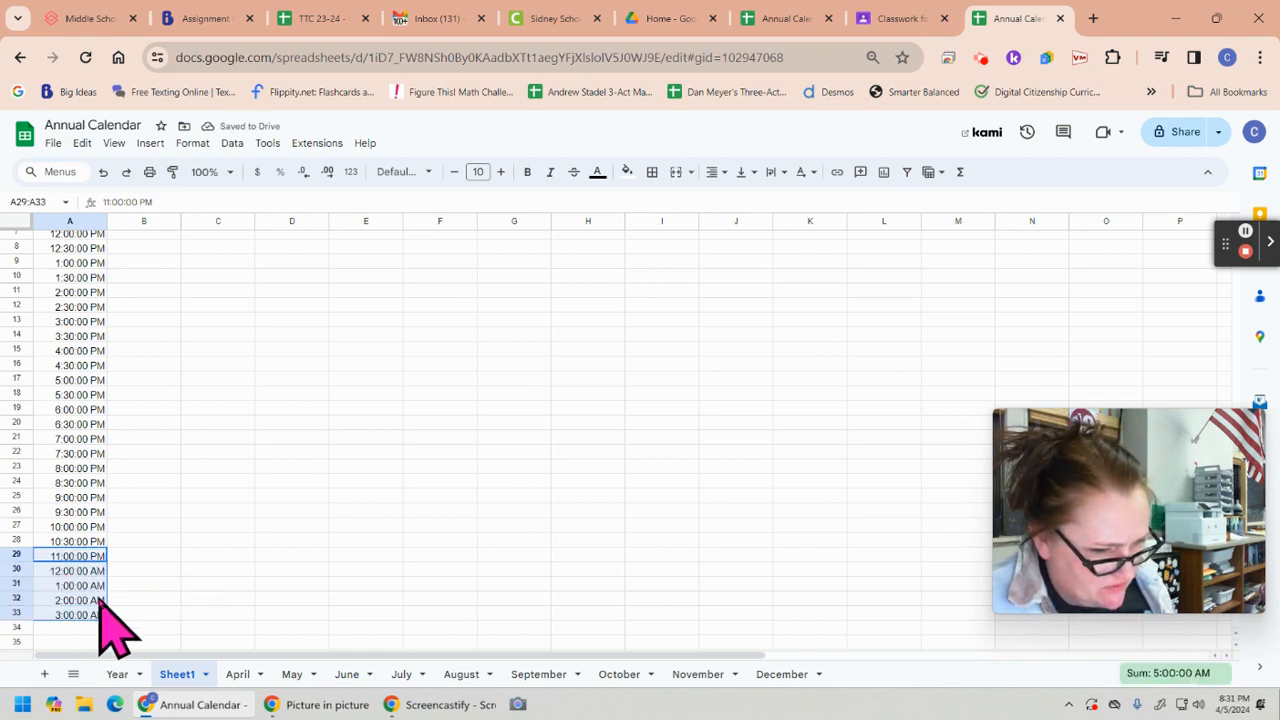
# In the other Annual Calendar's Ideal daily routine sheet, extend the last sleep row A40:B40 into row 41 for 5:30 AM
pyautogui.click(786, 18)
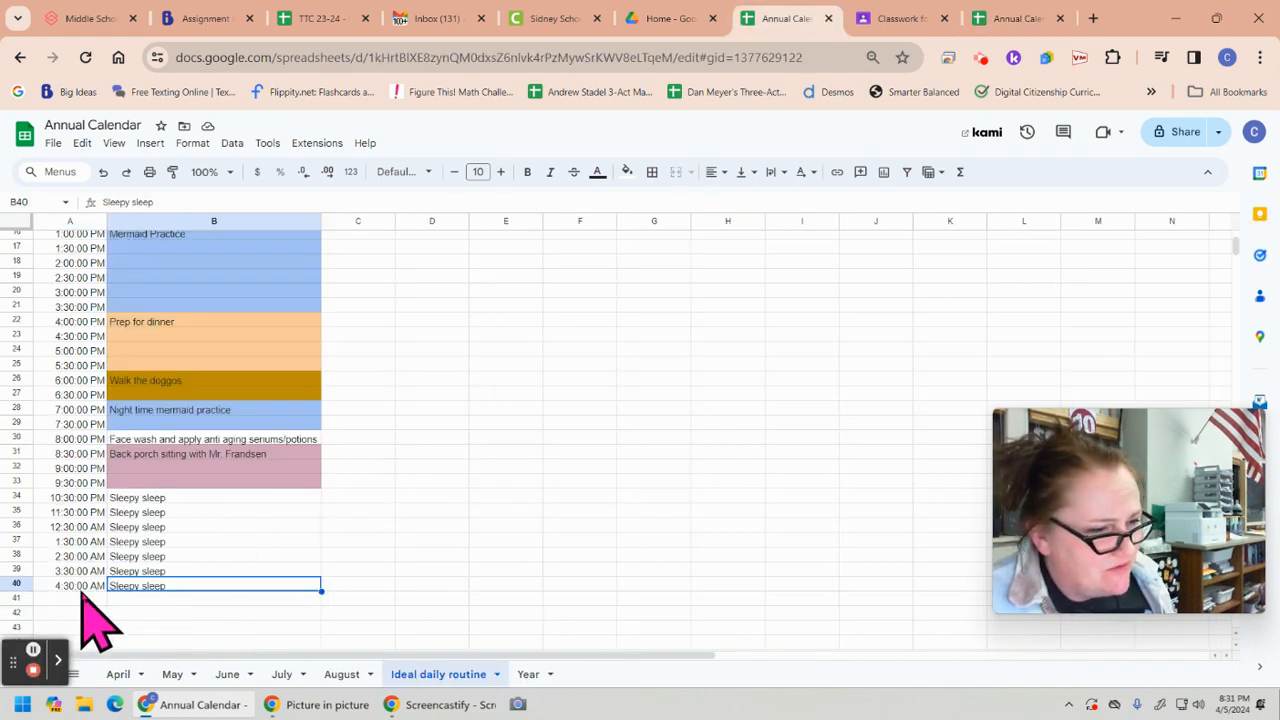
pyautogui.scroll(5, 160, 460)
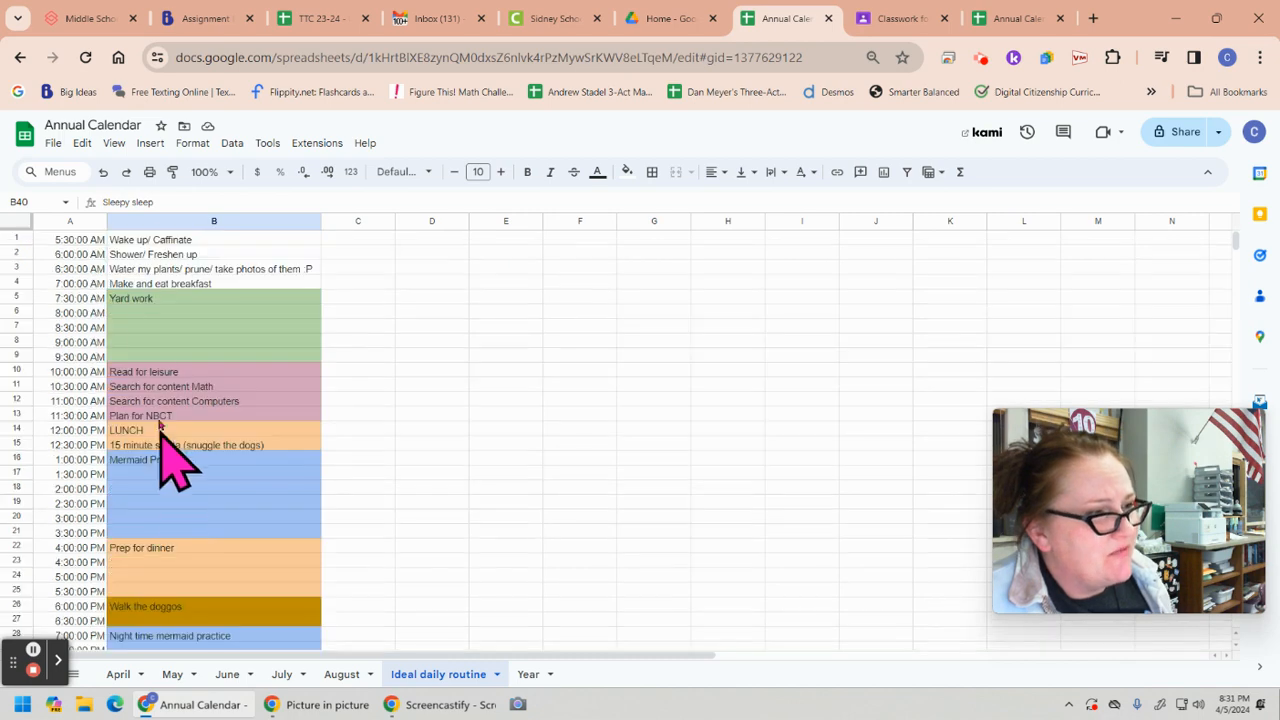
pyautogui.scroll(-15, 195, 412)
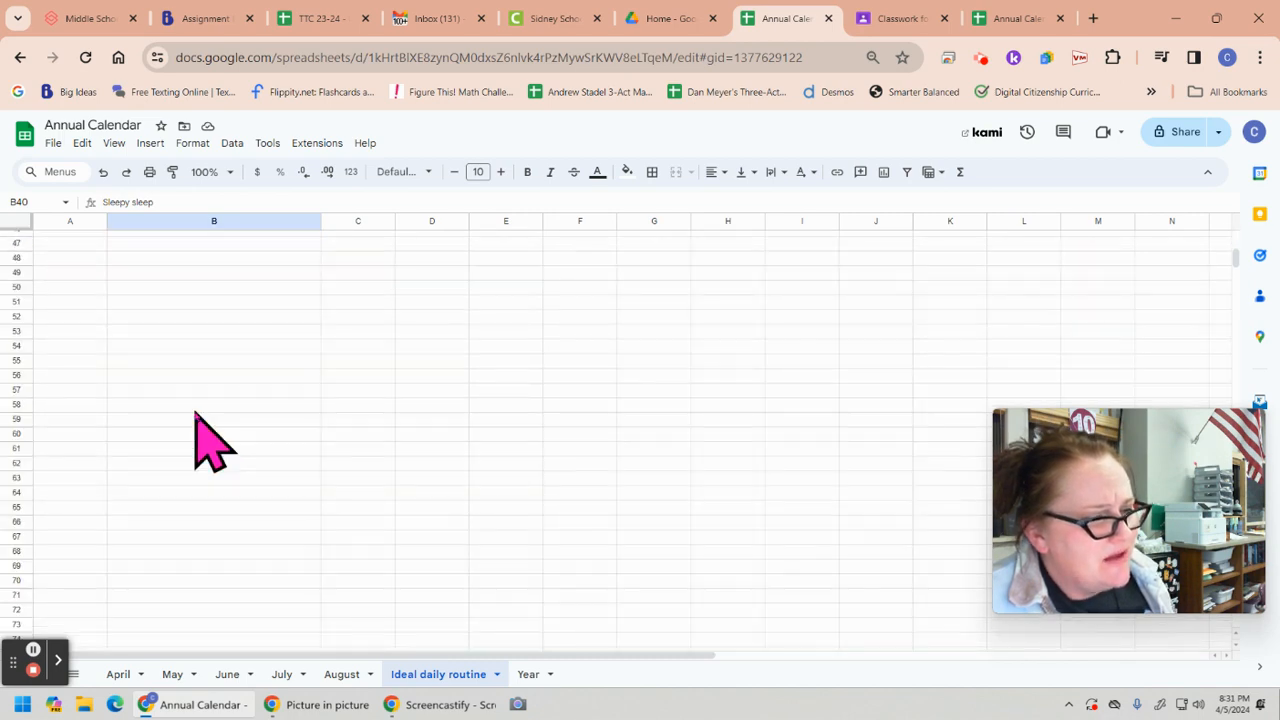
pyautogui.scroll(15, 195, 420)
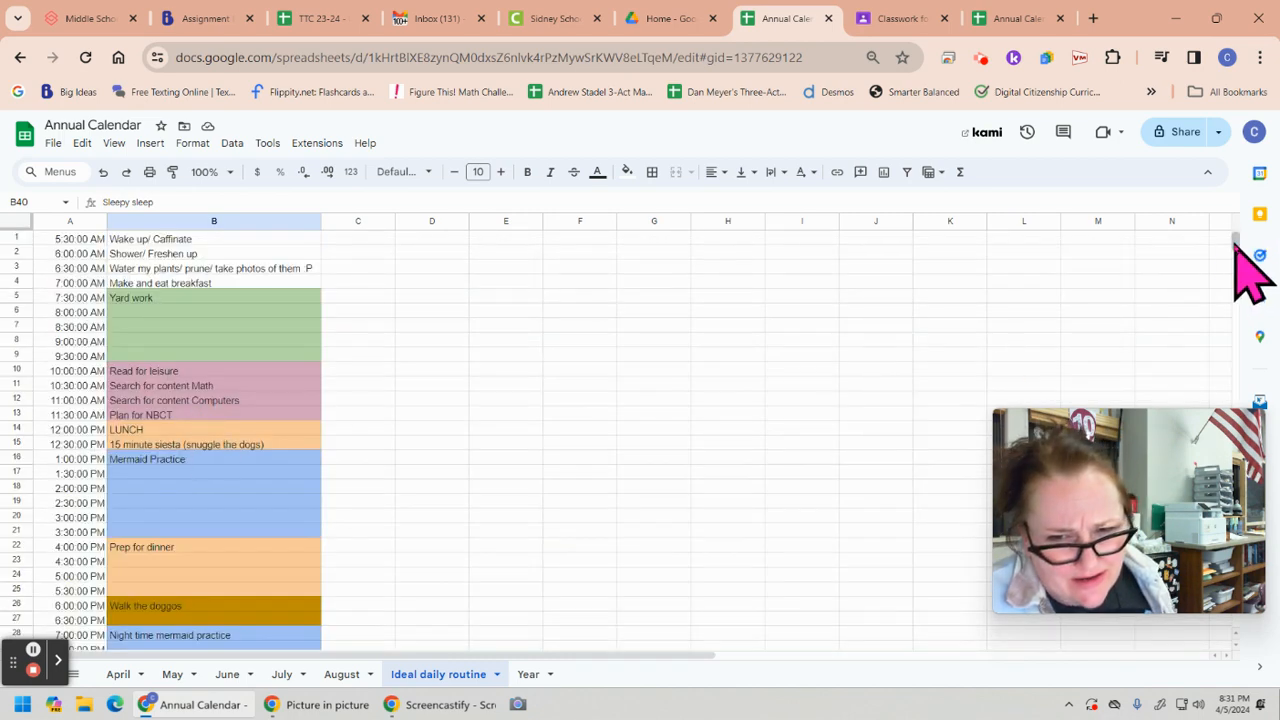
pyautogui.moveTo(1237, 242); pyautogui.dragTo(1238, 247)
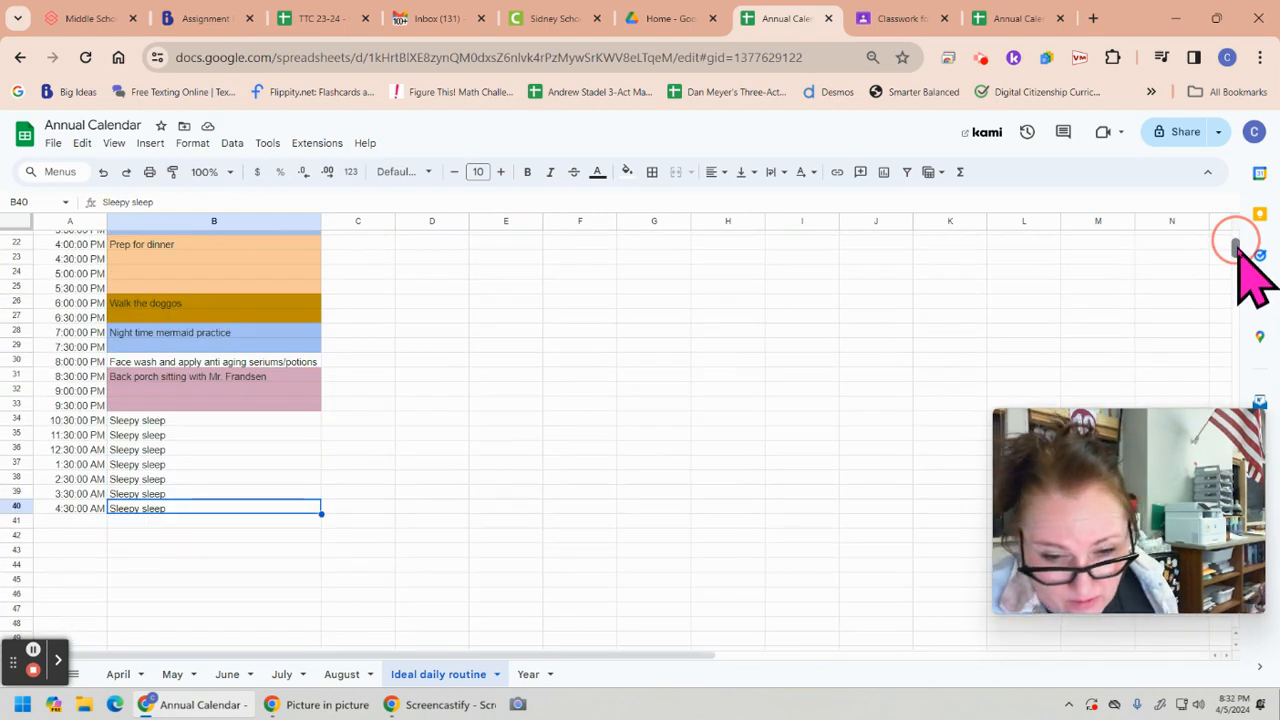
pyautogui.moveTo(92, 508); pyautogui.dragTo(155, 505)
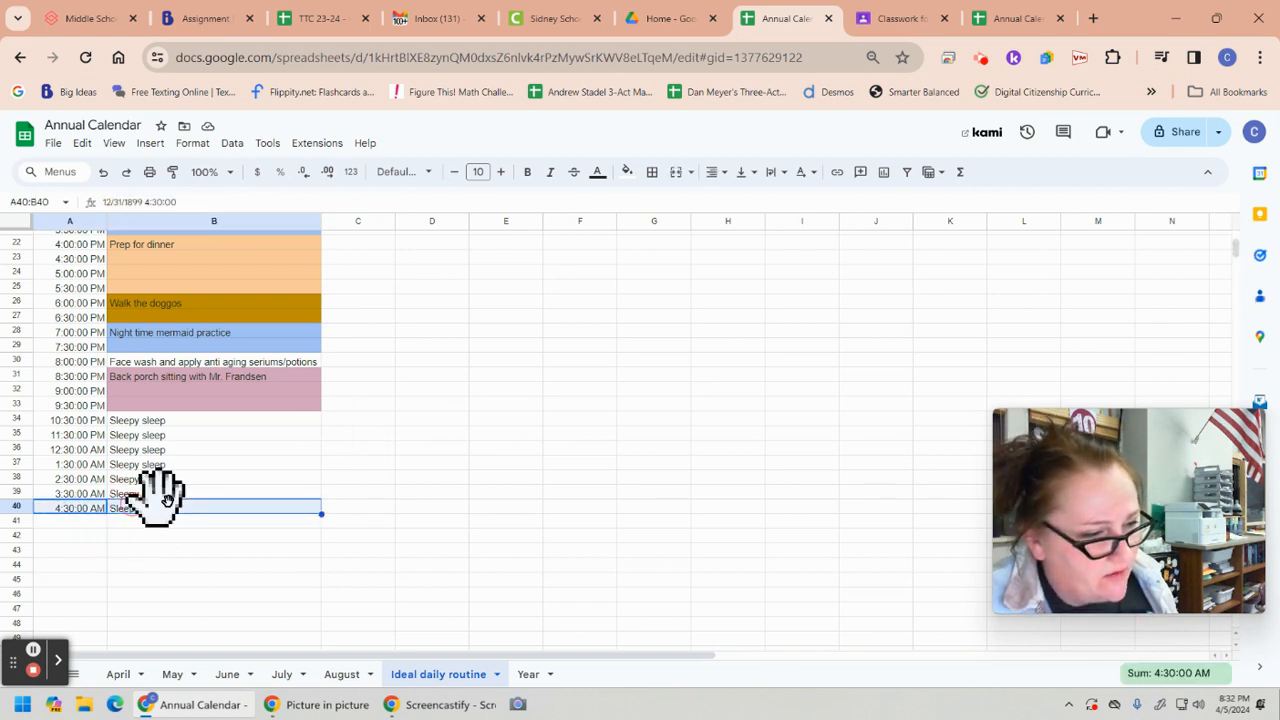
pyautogui.moveTo(320, 511); pyautogui.dragTo(318, 528)
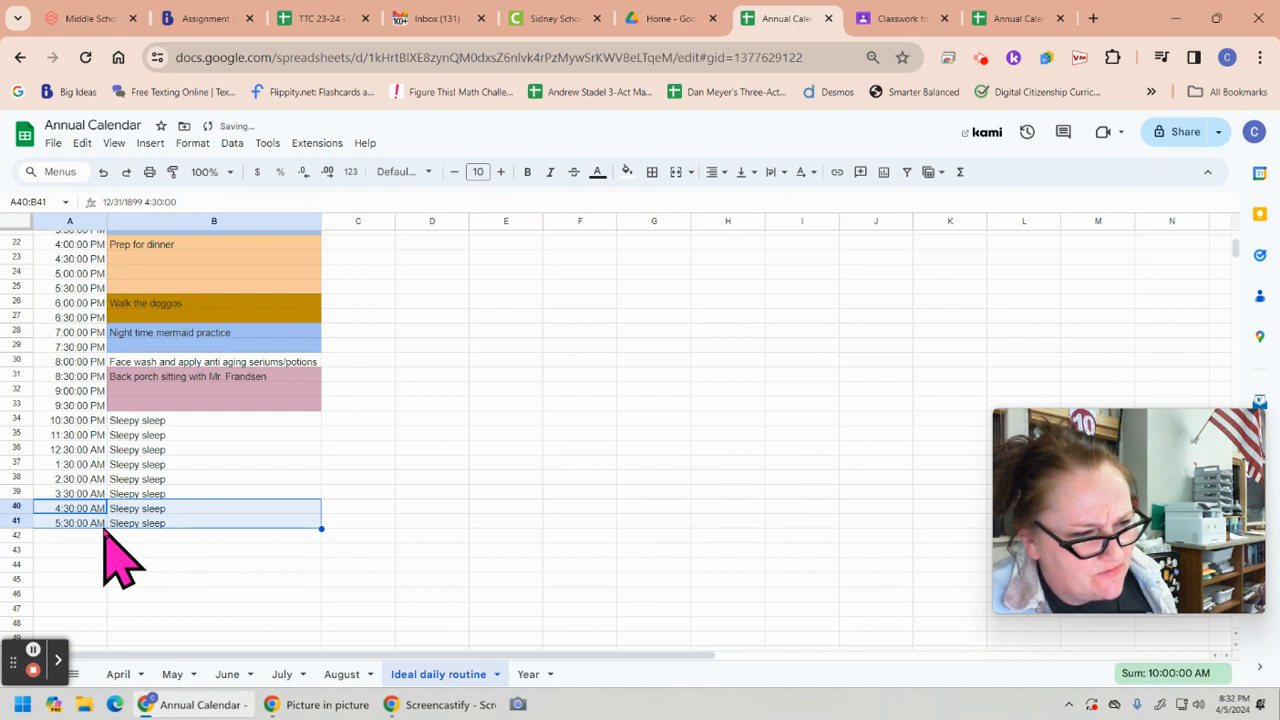
pyautogui.click(217, 565)
pyautogui.scroll(5, 220, 575)
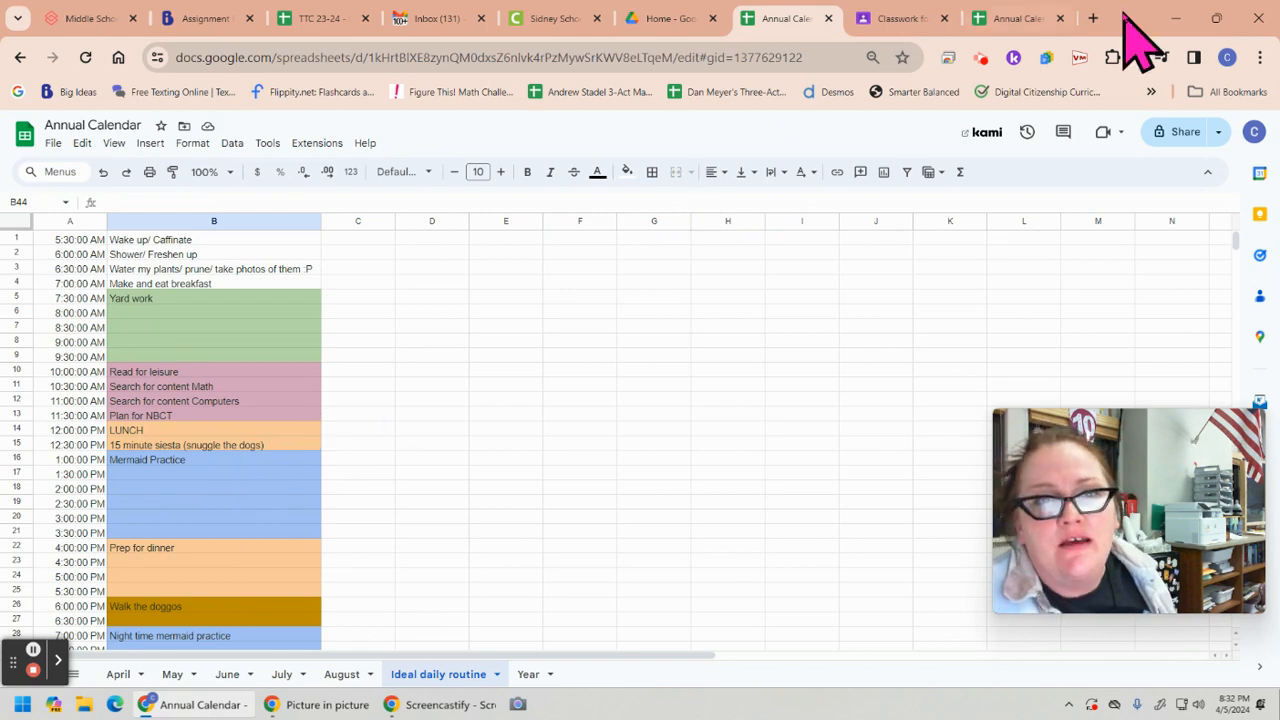
# Return to the new Annual Calendar spreadsheet and widen column B of Sheet1 to a specified pixel width
pyautogui.click(1020, 18)
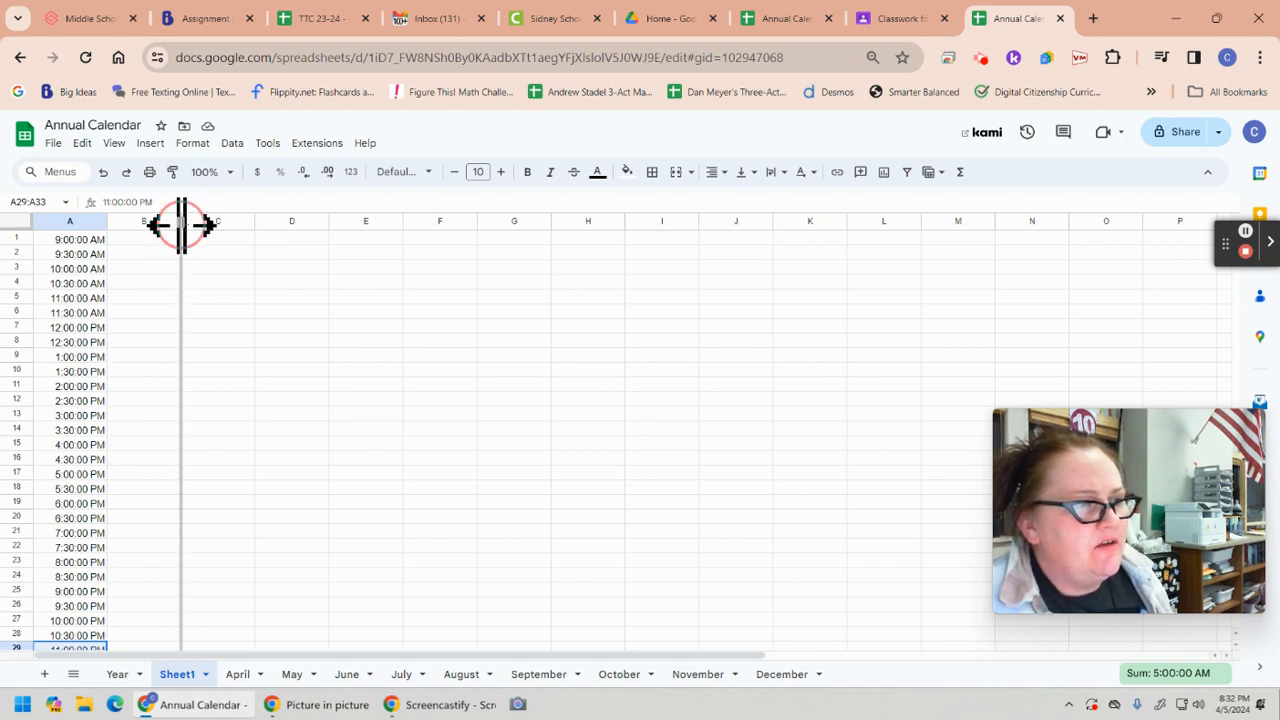
pyautogui.moveTo(180, 222); pyautogui.dragTo(463, 266)
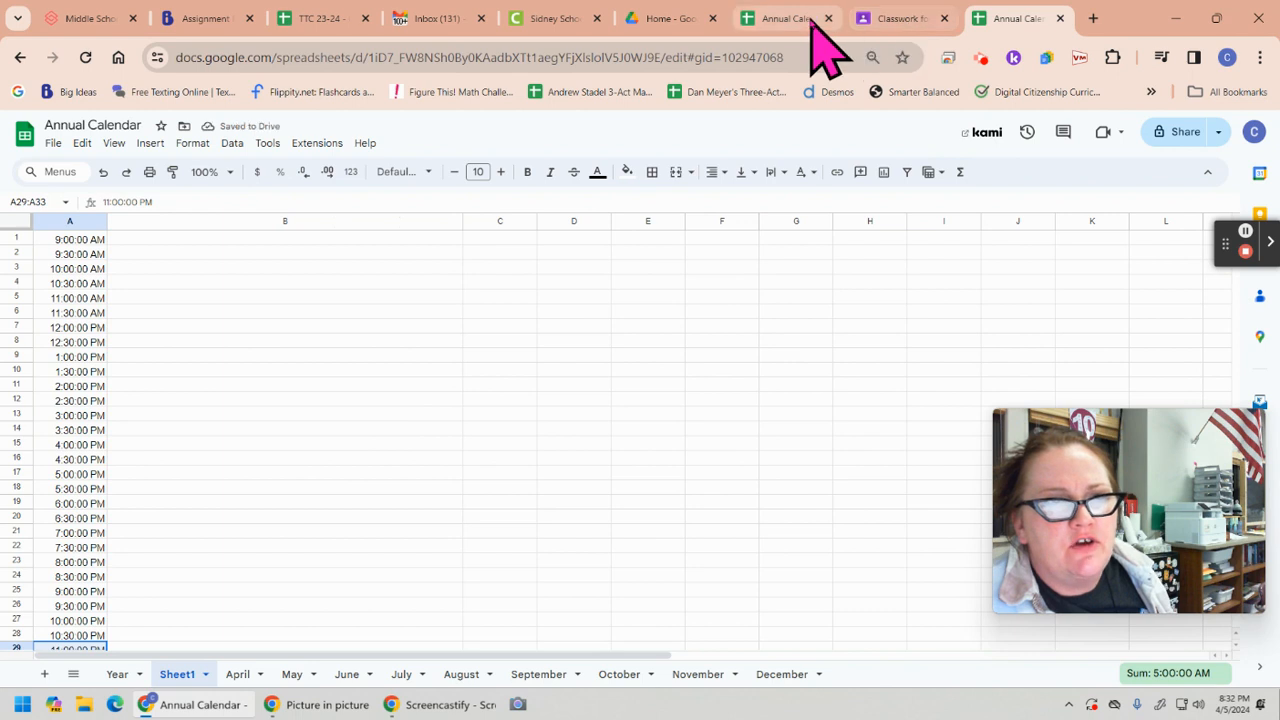
pyautogui.moveTo(890, 18)
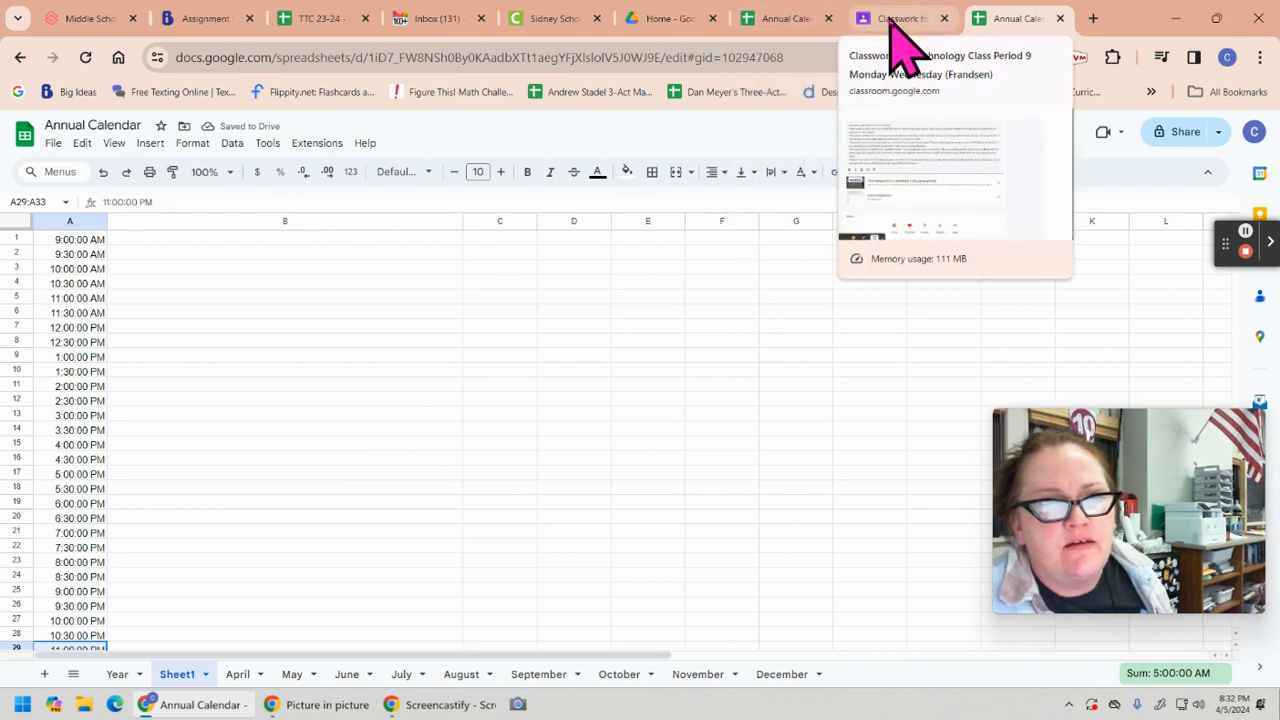
pyautogui.click(783, 22)
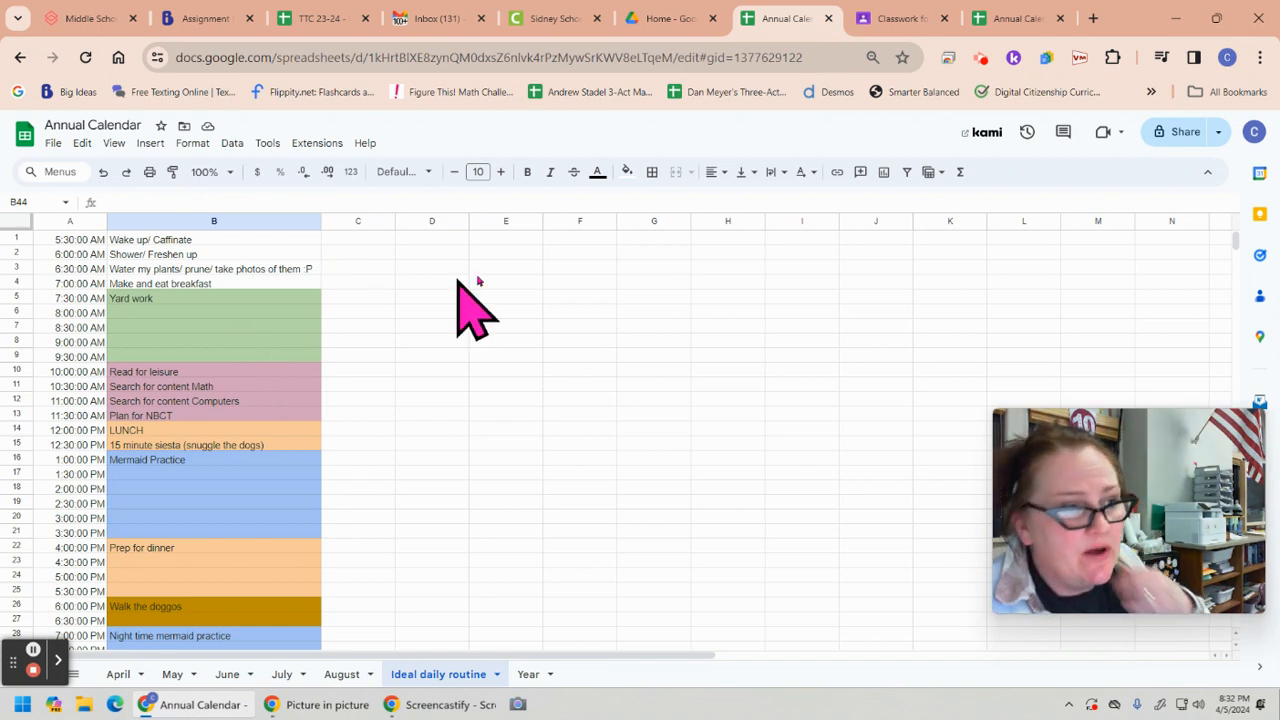
pyautogui.click(1010, 22)
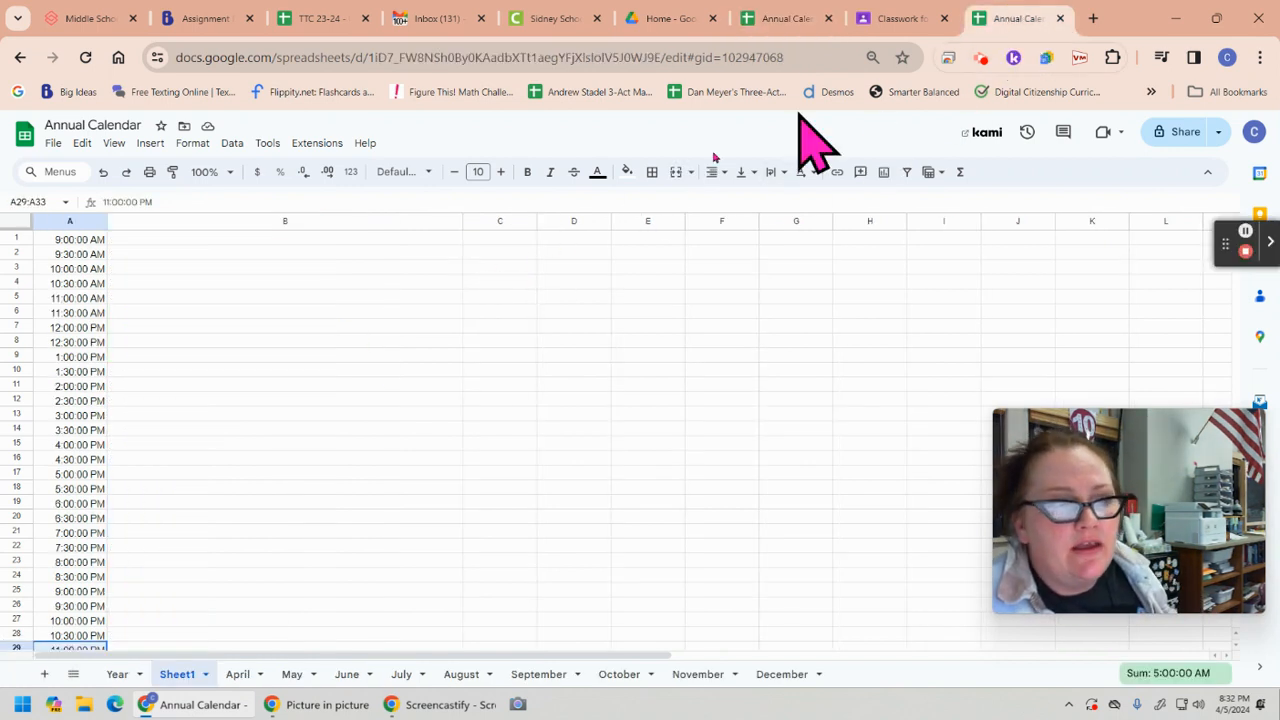
pyautogui.click(298, 222)
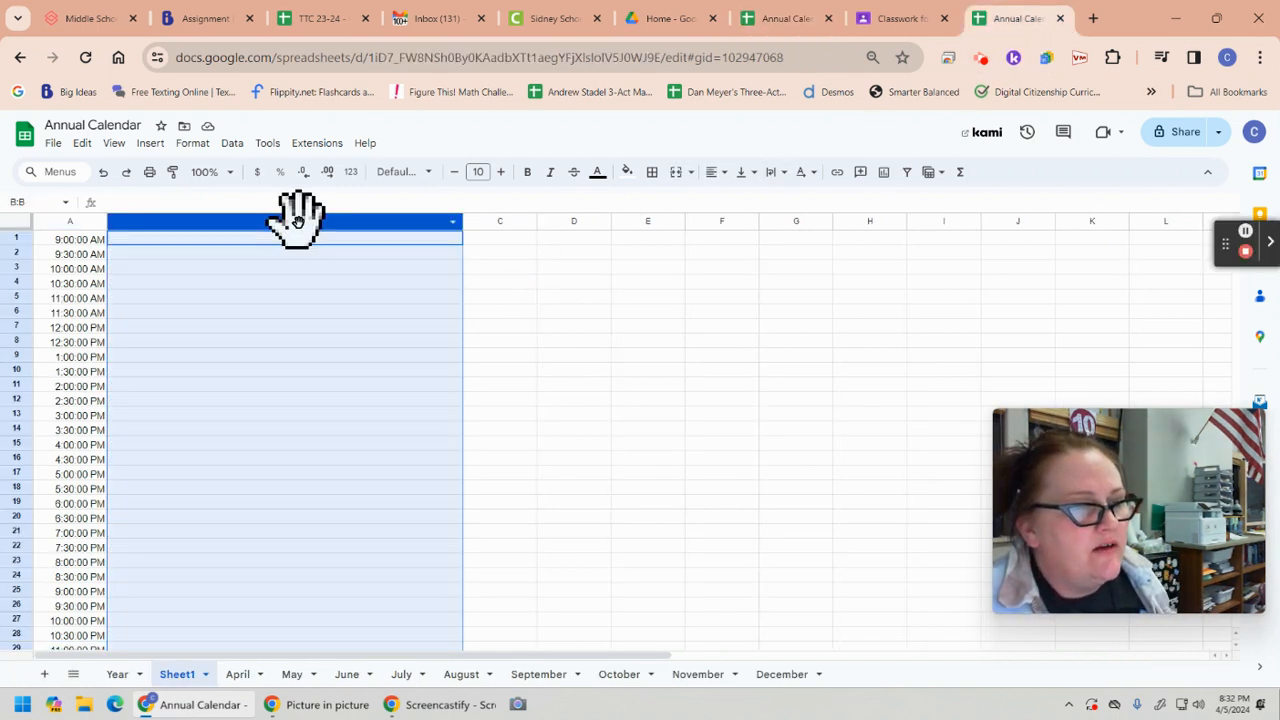
pyautogui.rightClick(298, 222)
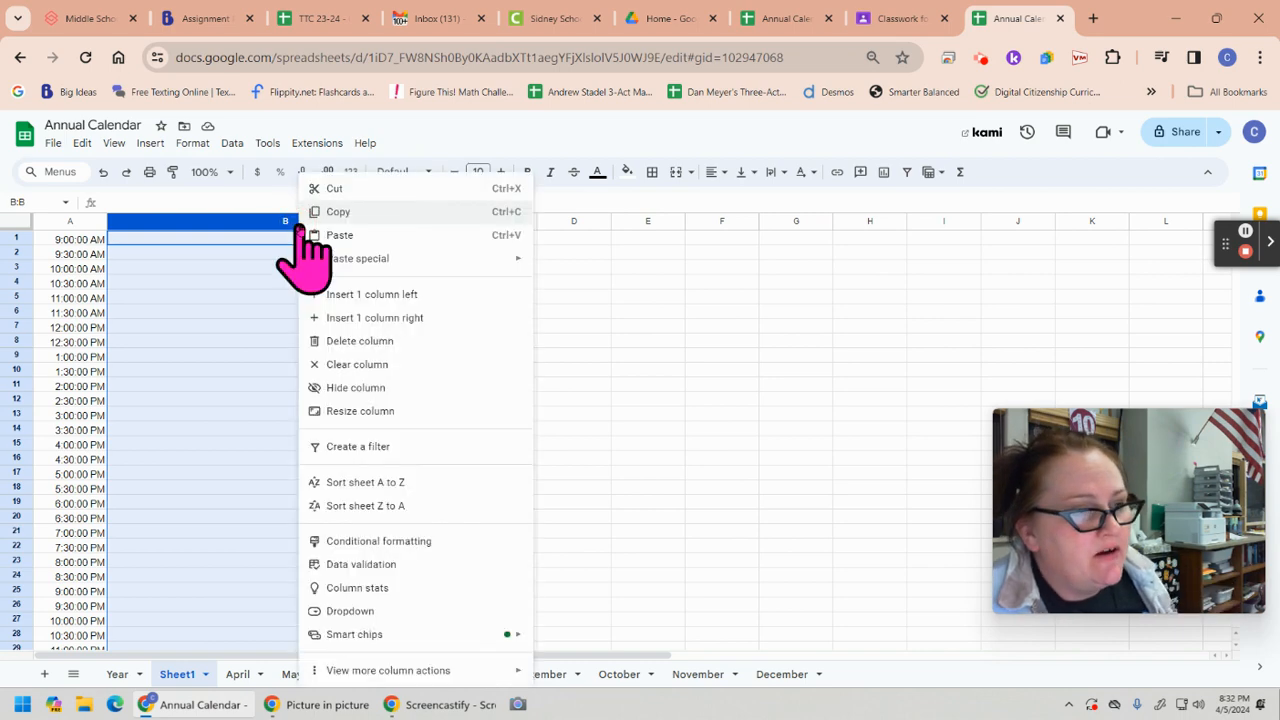
pyautogui.click(360, 412)
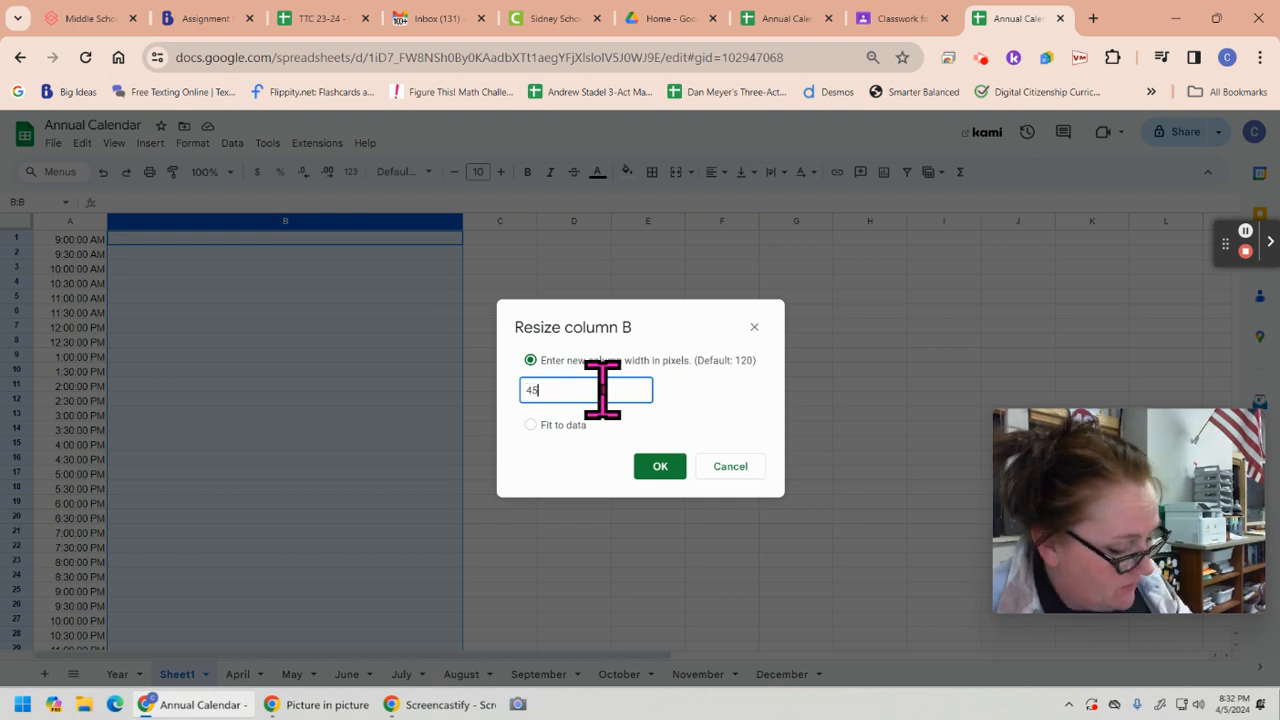
pyautogui.press('Return')
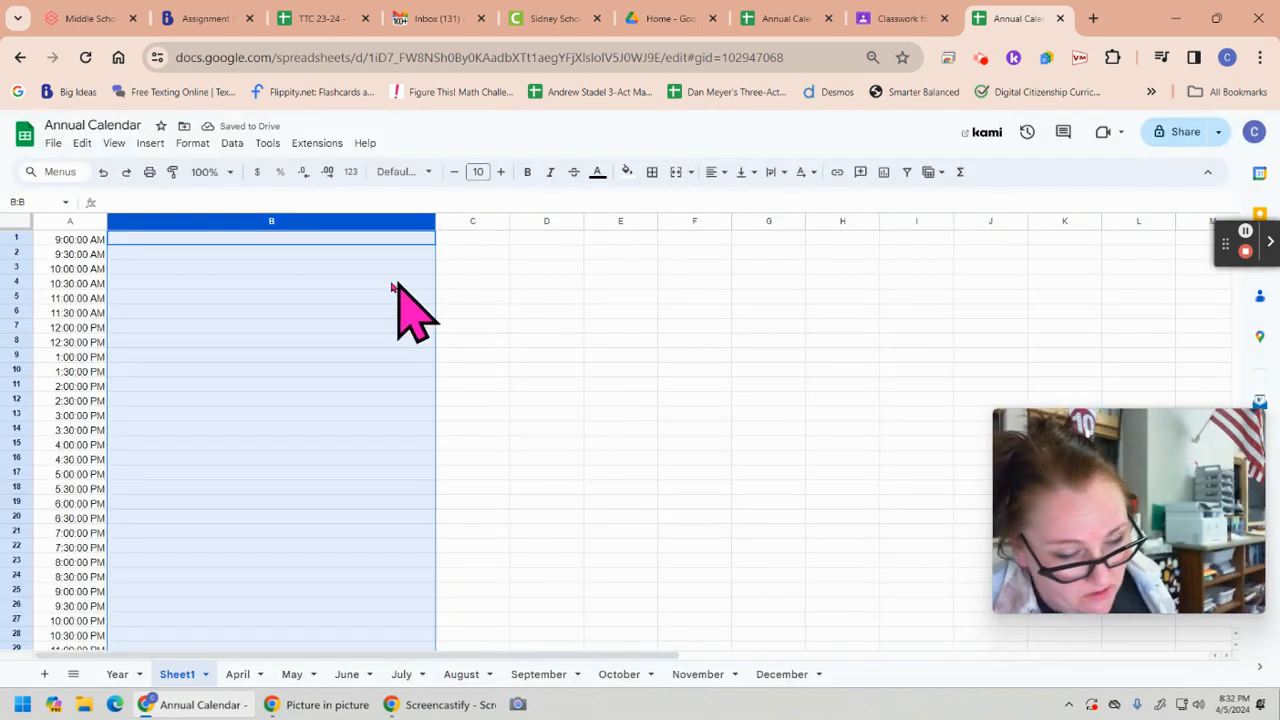
# Set the text wrapping of the whole of column B to Wrap
pyautogui.click(248, 242)
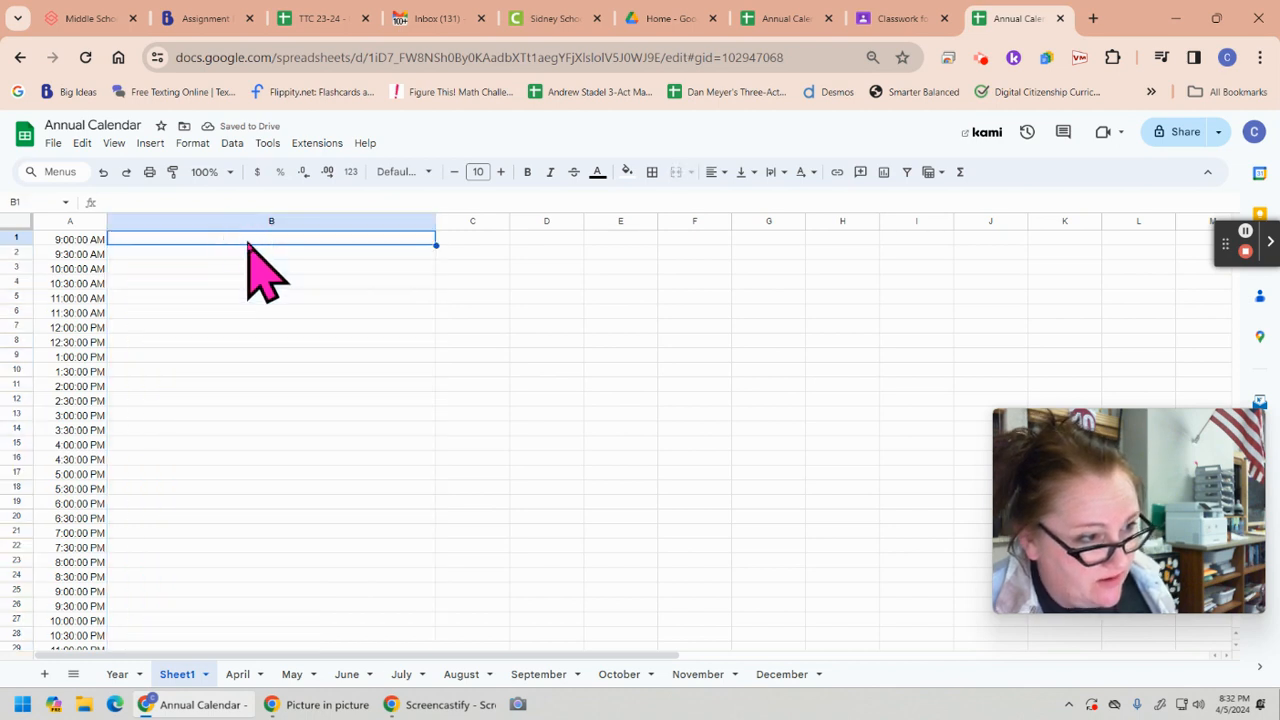
pyautogui.click(270, 222)
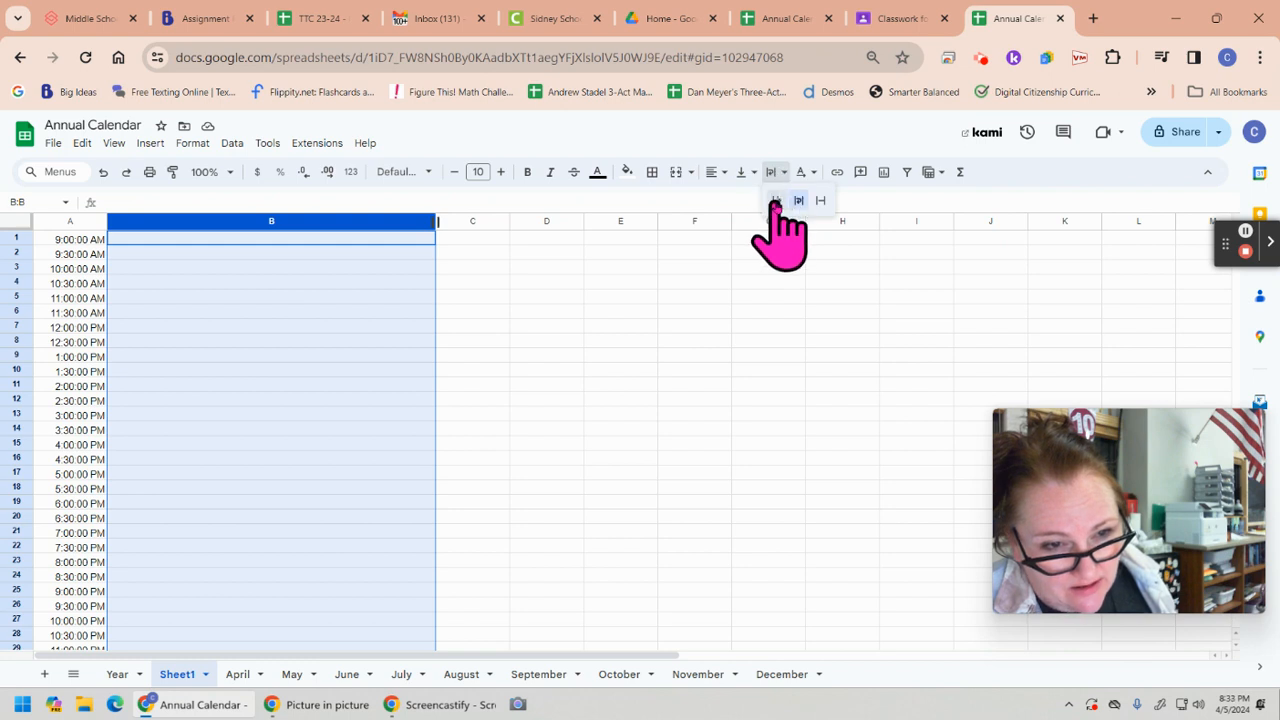
pyautogui.click(801, 200)
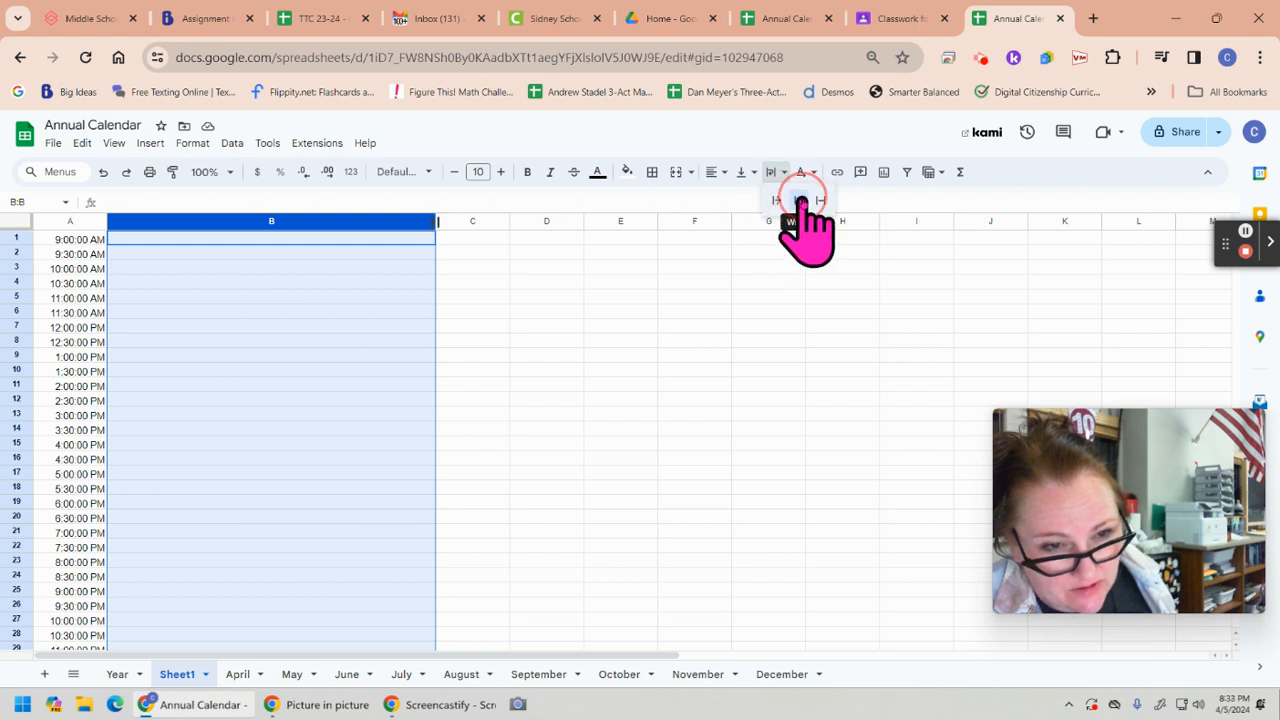
# Enter in B1: "Wake up, Shave armpits, brush teeth, drink coffee, eat breakfast, find the newspaper out front, and clean the table off."
pyautogui.click(297, 244)
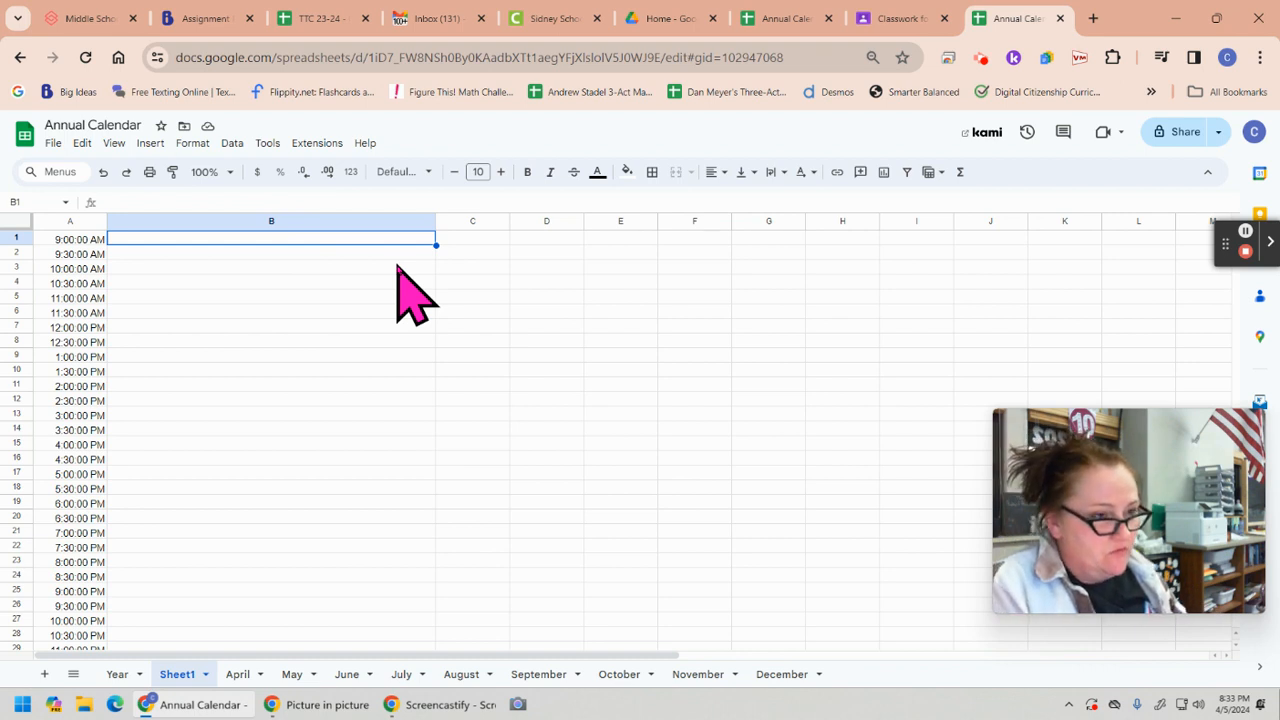
pyautogui.write('W')
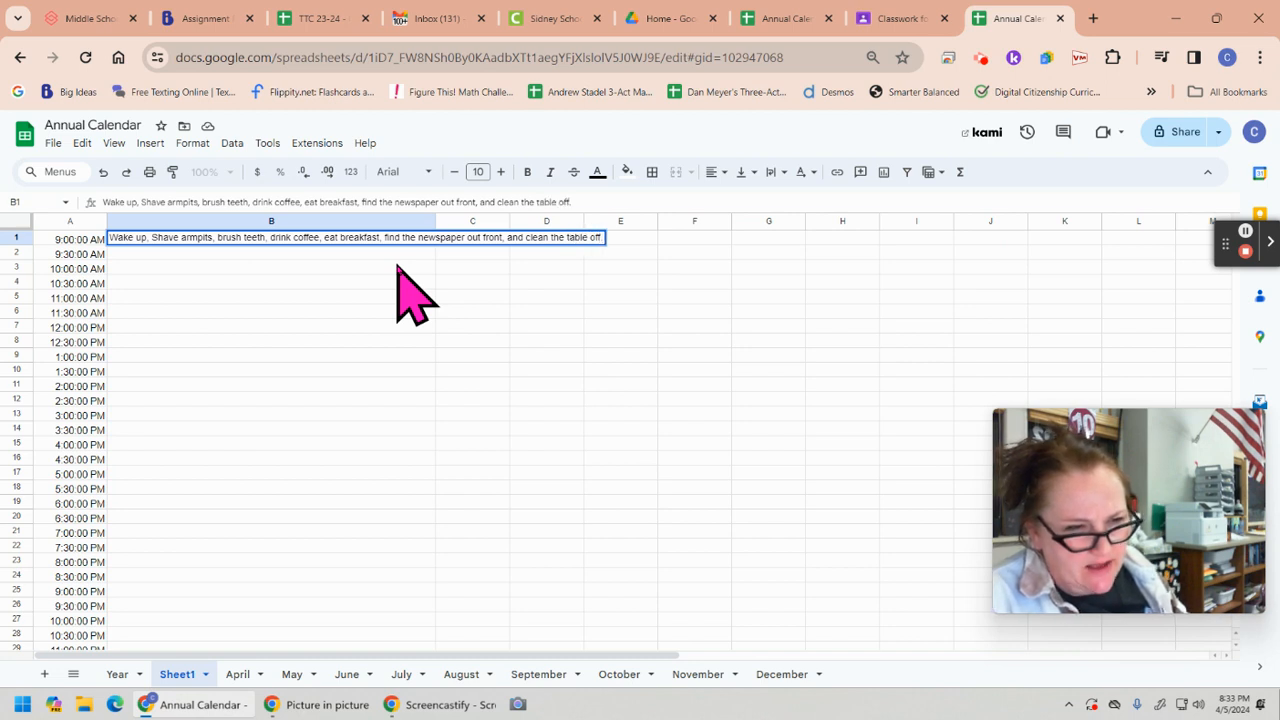
pyautogui.press('Return')
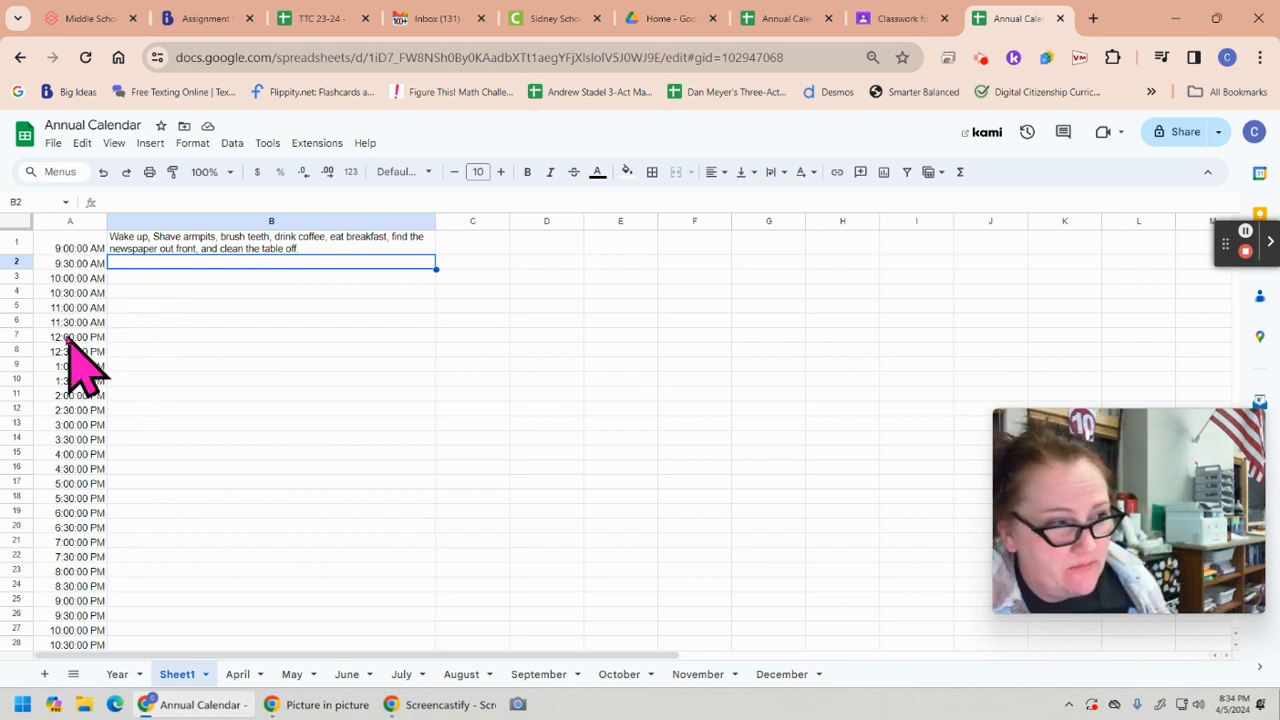
# Set the height of rows 1 through 25 to 37 pixels and clear the row selection
pyautogui.moveTo(16, 241); pyautogui.dragTo(10, 588)
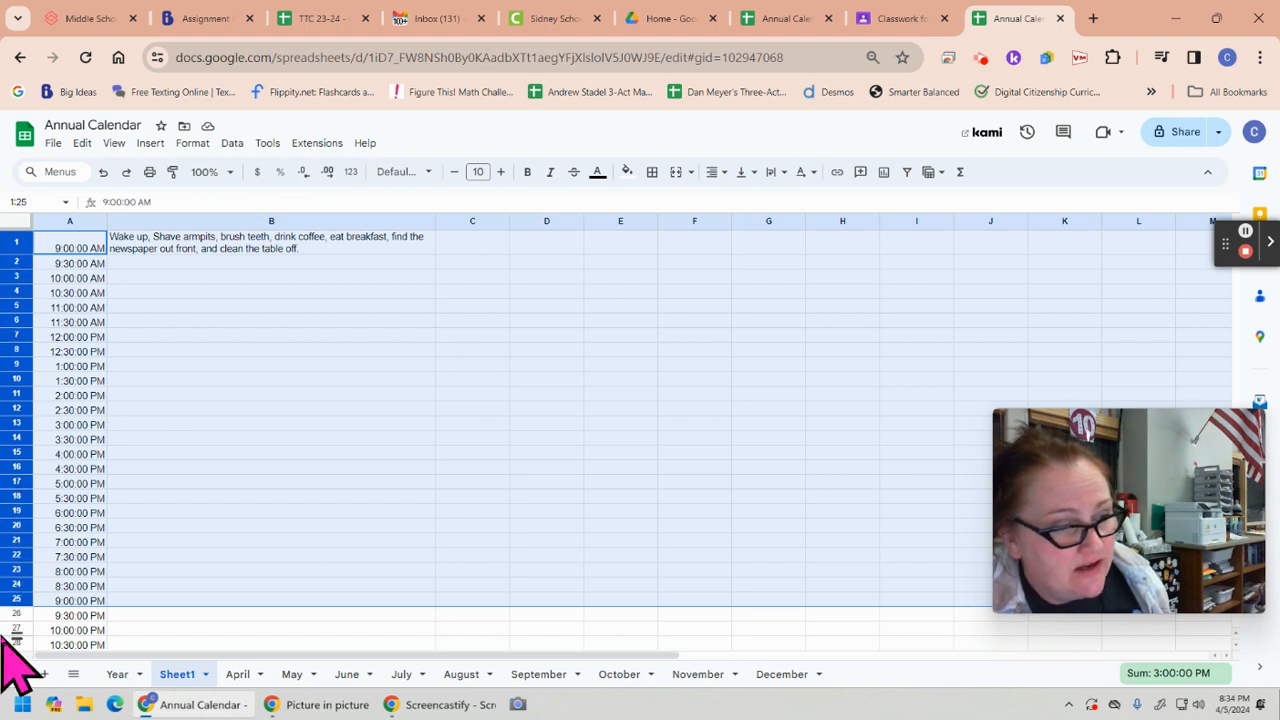
pyautogui.rightClick(15, 510)
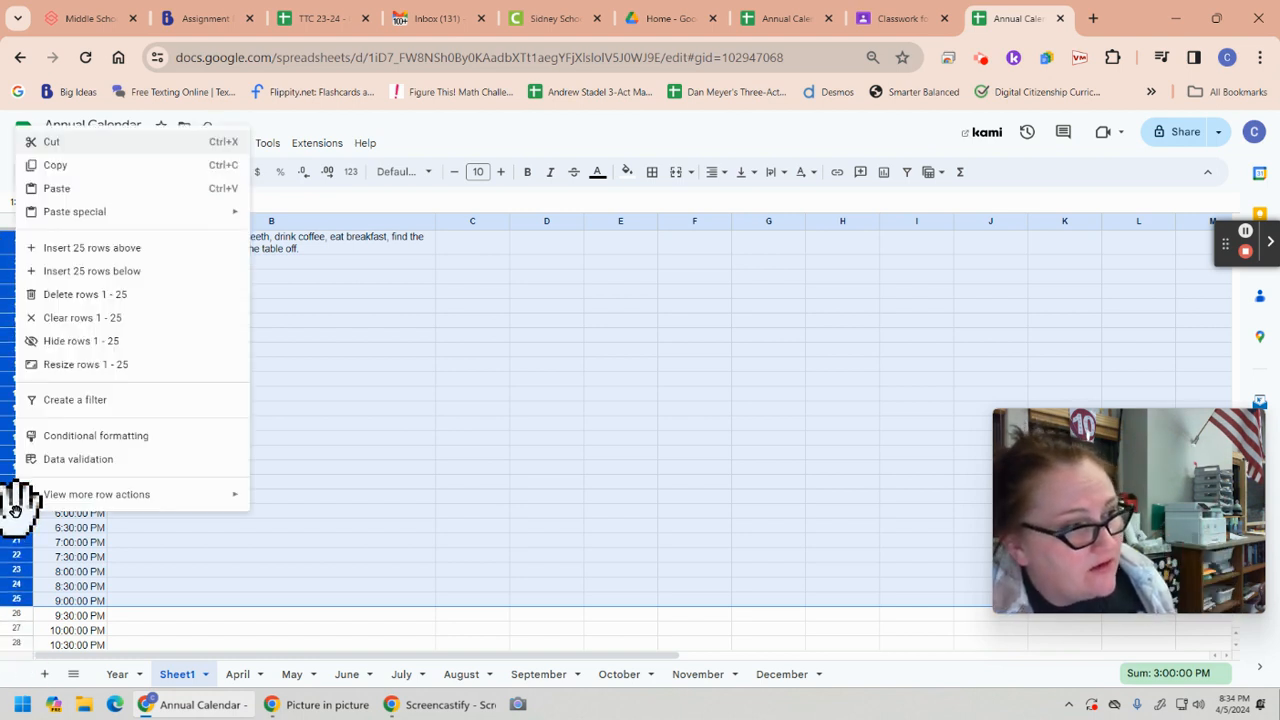
pyautogui.click(95, 366)
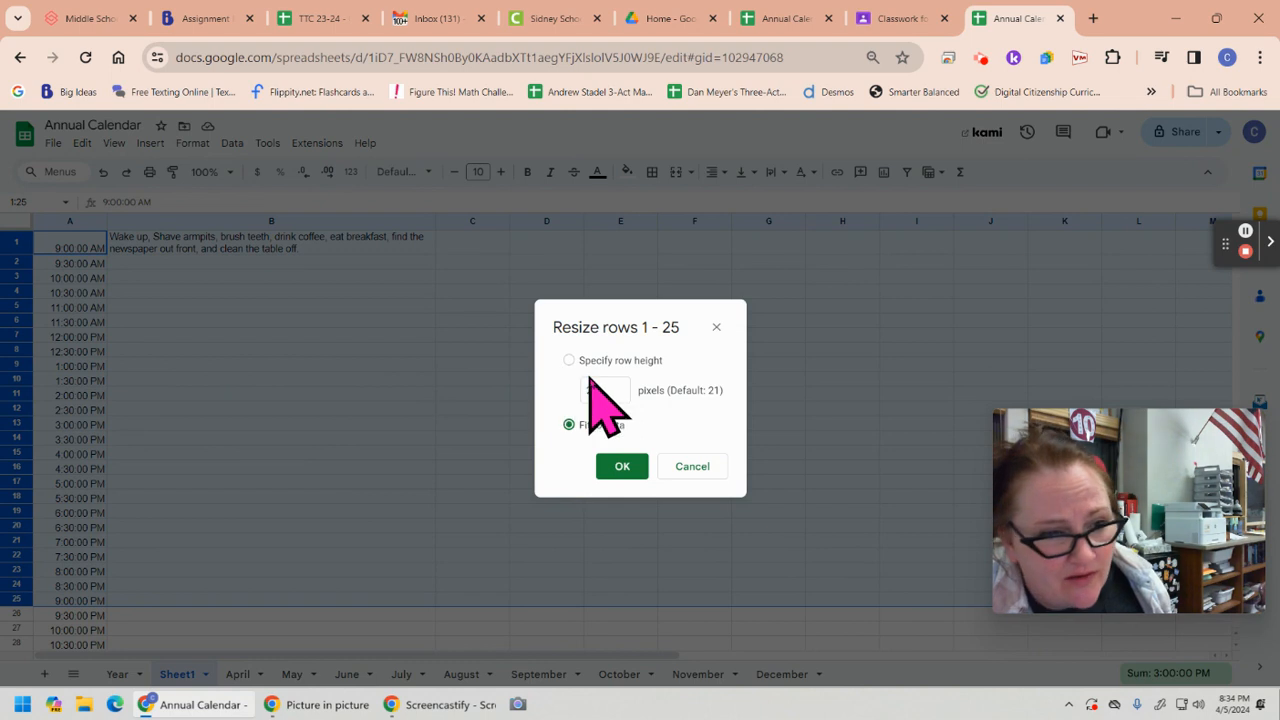
pyautogui.doubleClick(592, 389)
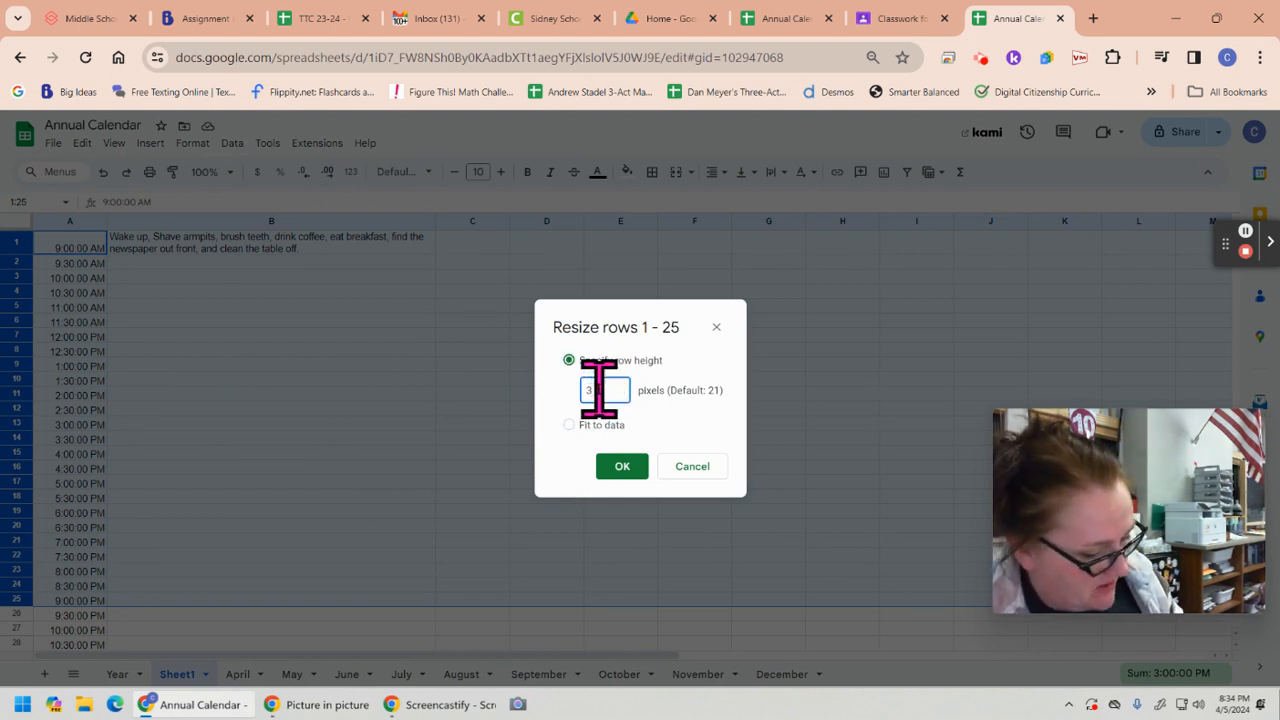
pyautogui.write('37')
pyautogui.press('Return')
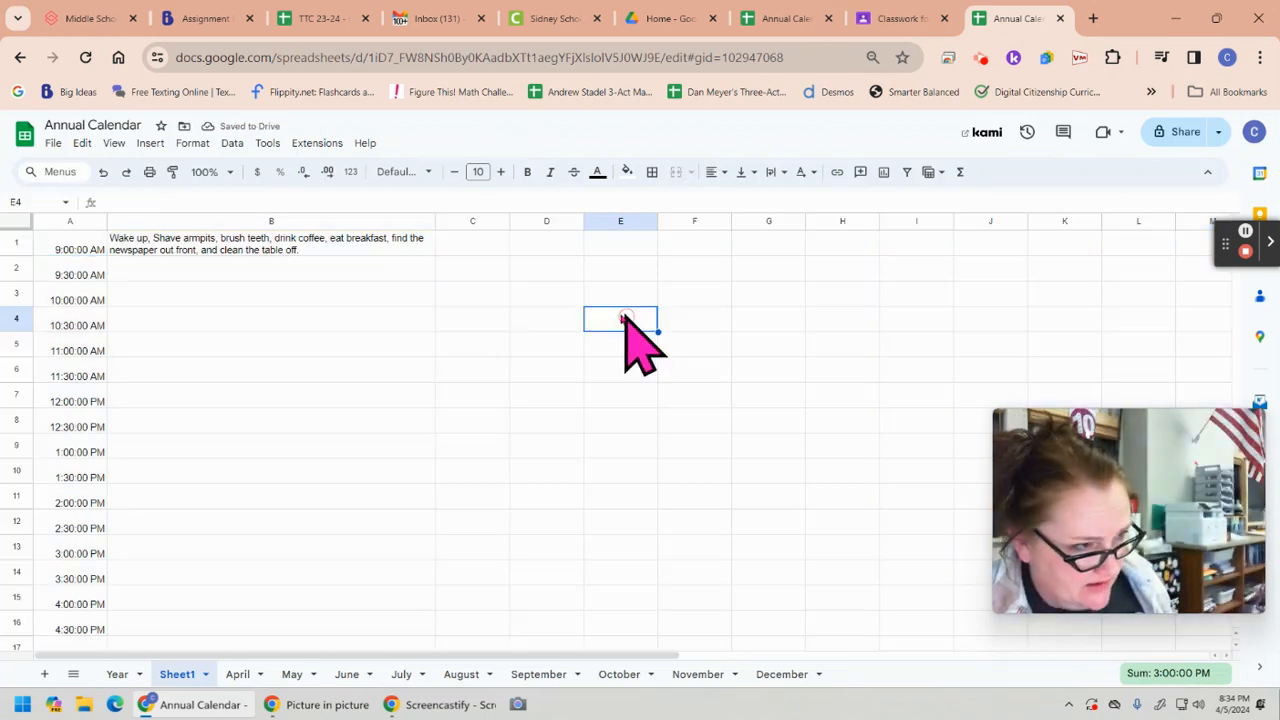
pyautogui.click(618, 320)
# Try the fonts Shadows Into Light and Yellowtail on the whole of columns A and B
pyautogui.moveTo(75, 221); pyautogui.dragTo(209, 221)
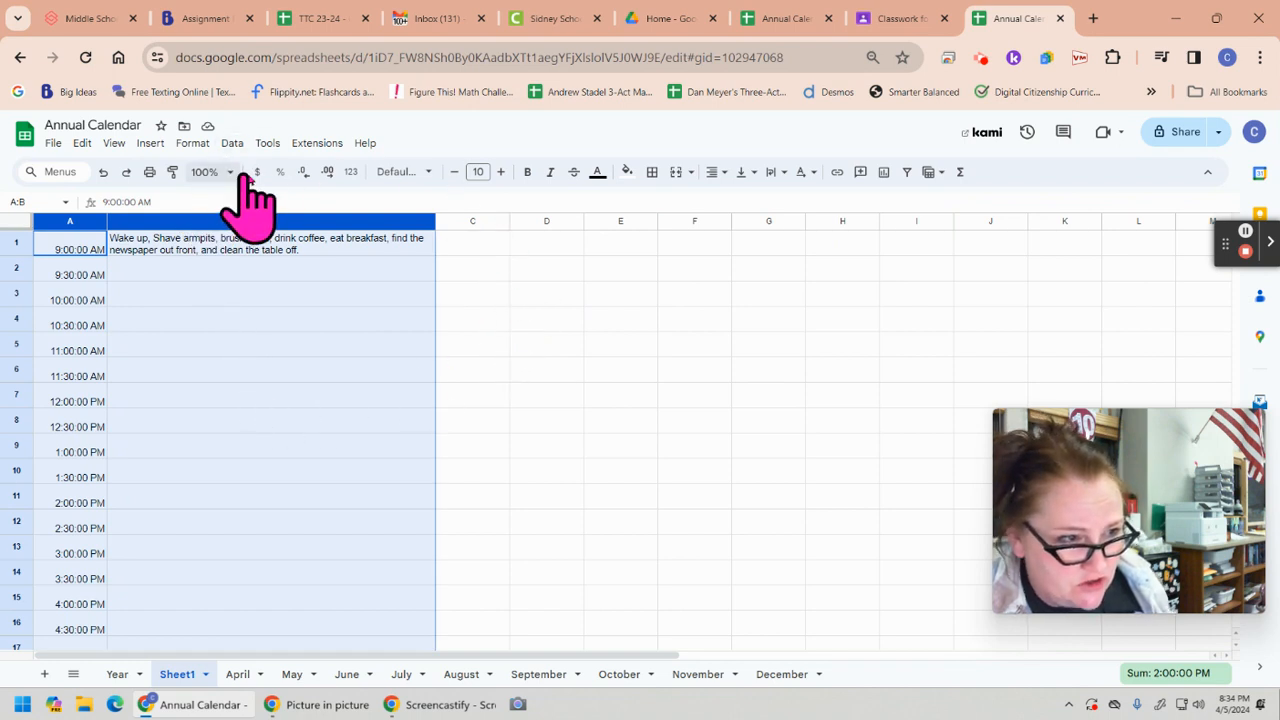
pyautogui.click(400, 172)
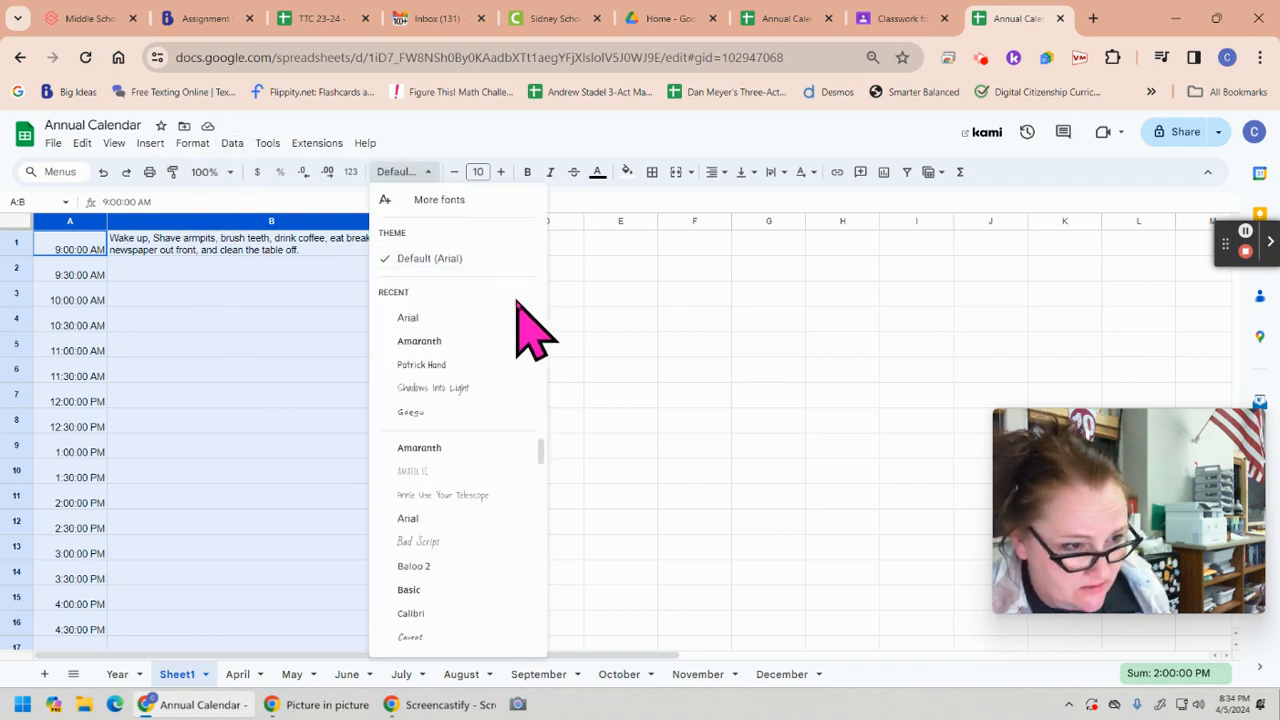
pyautogui.click(455, 387)
pyautogui.click(402, 174)
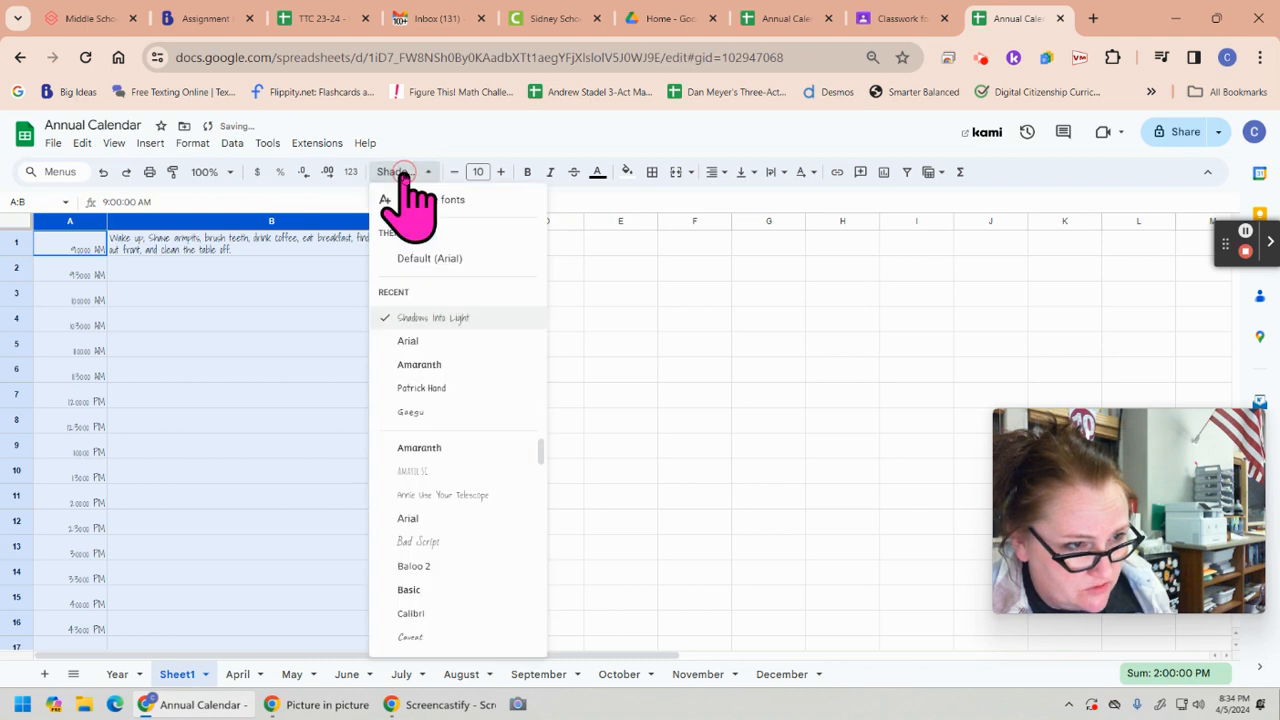
pyautogui.scroll(-10, 437, 466)
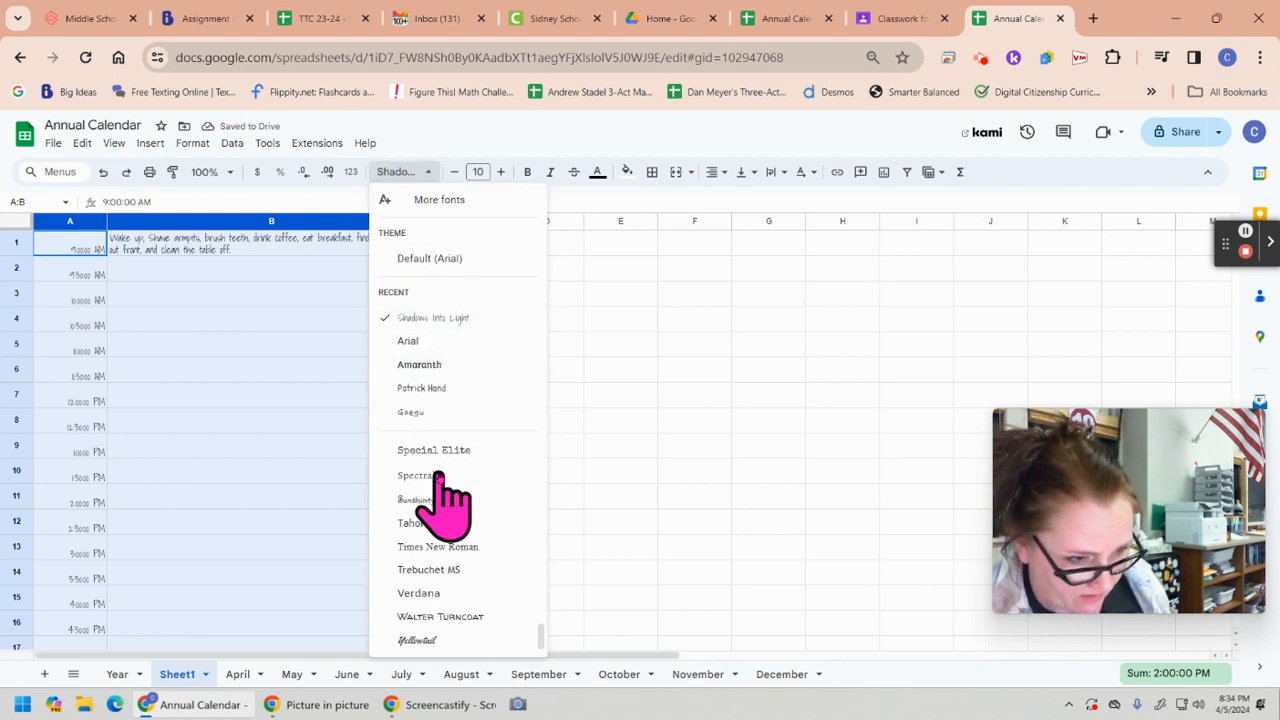
pyautogui.click(425, 640)
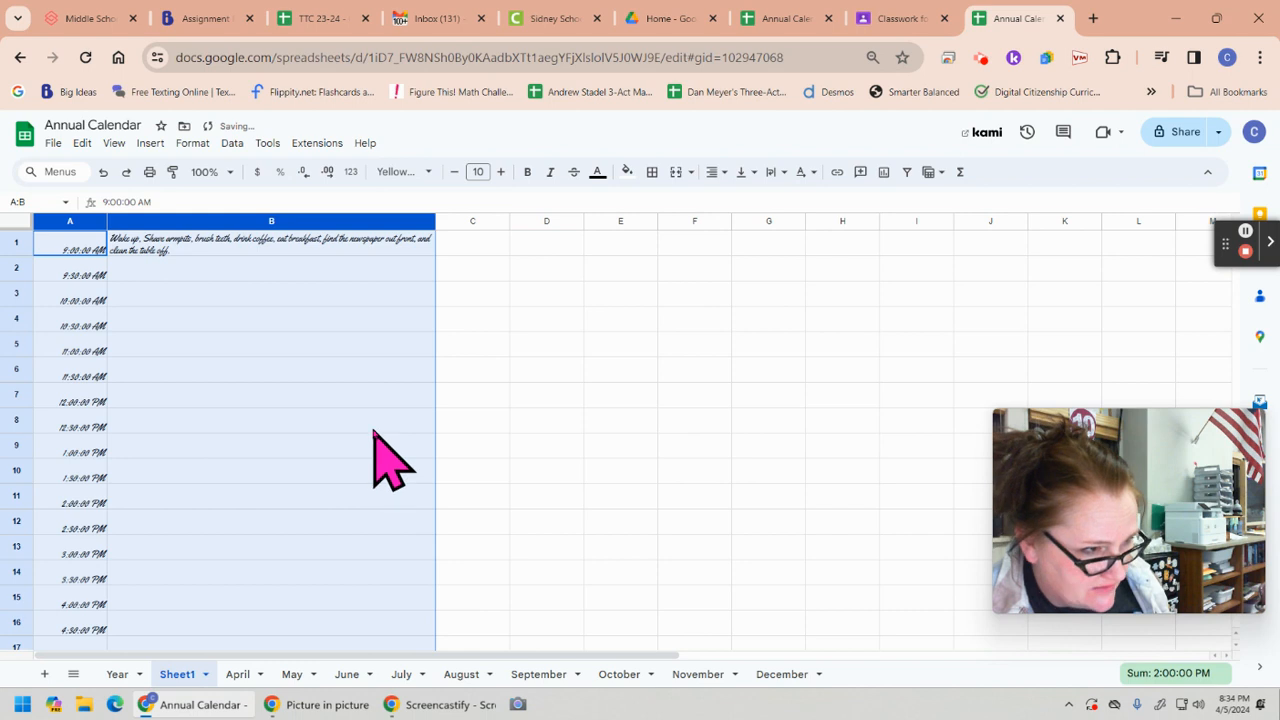
# Format all text in columns A and B as bold Bad Script at font size 16
pyautogui.click(400, 172)
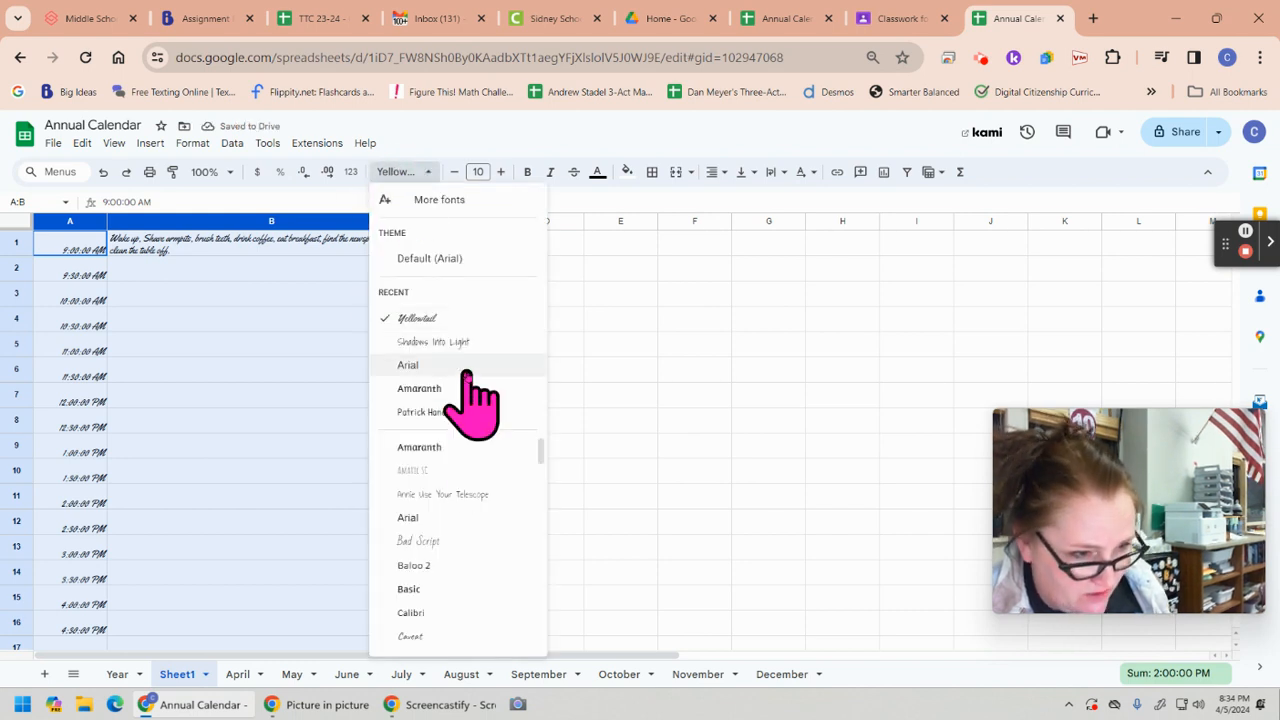
pyautogui.click(435, 540)
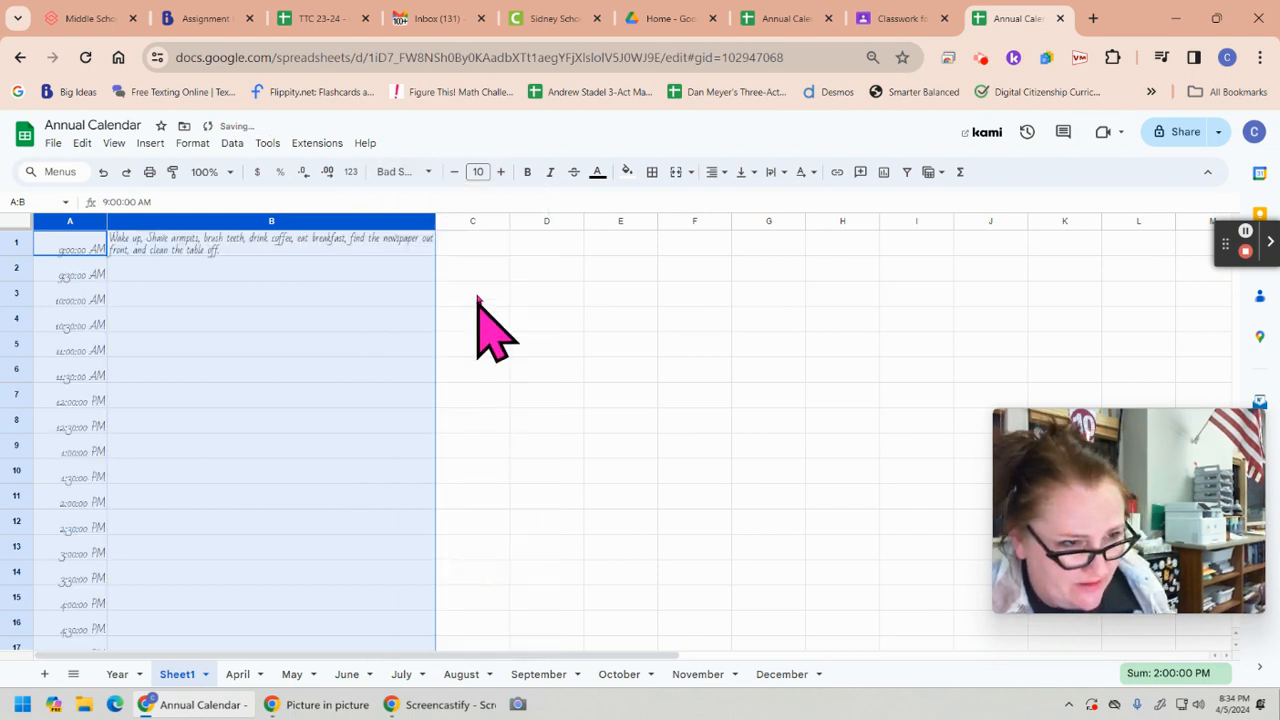
pyautogui.click(527, 171)
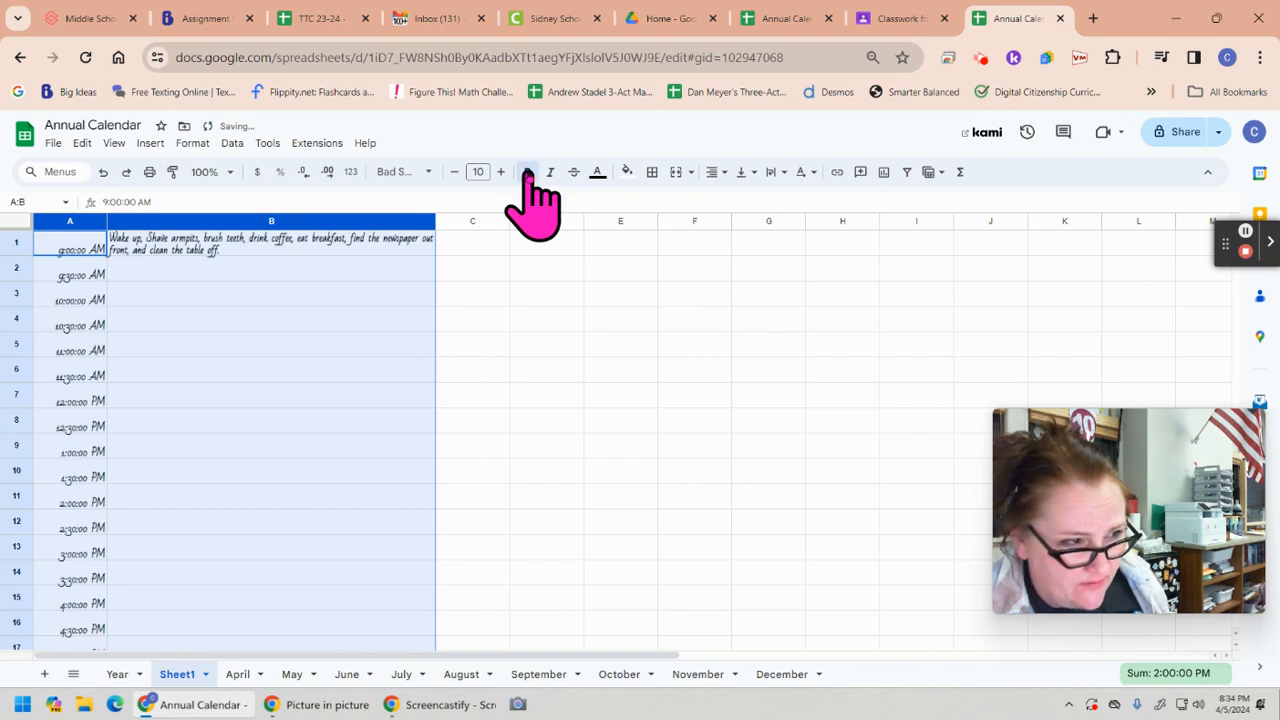
pyautogui.click(500, 172)
pyautogui.click(500, 172)
pyautogui.click(500, 172)
pyautogui.click(500, 172)
pyautogui.click(500, 172)
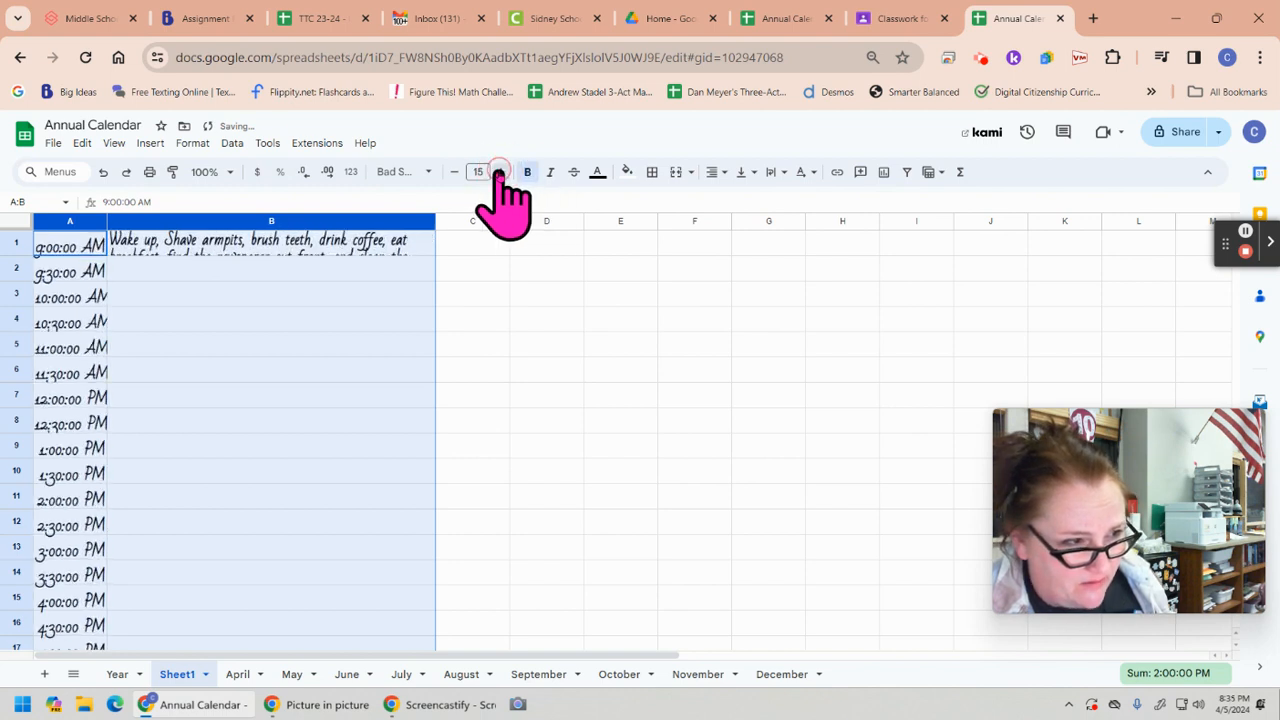
pyautogui.click(500, 172)
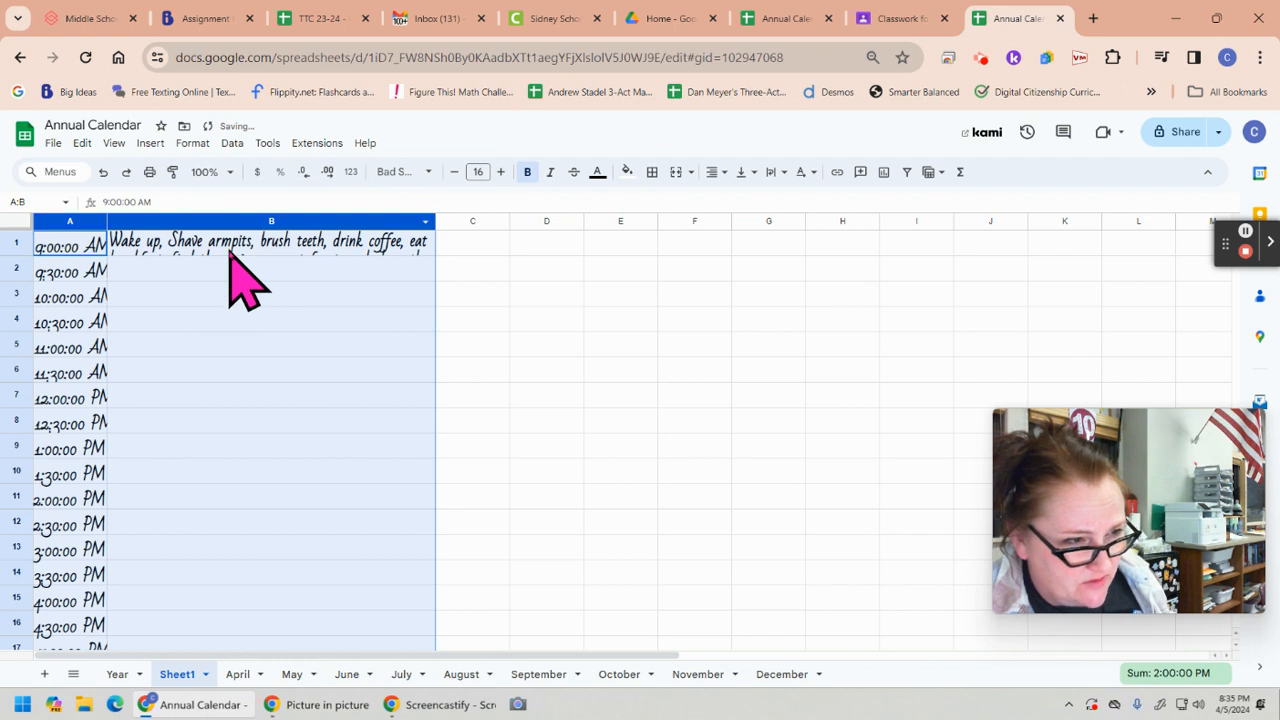
pyautogui.click(364, 250)
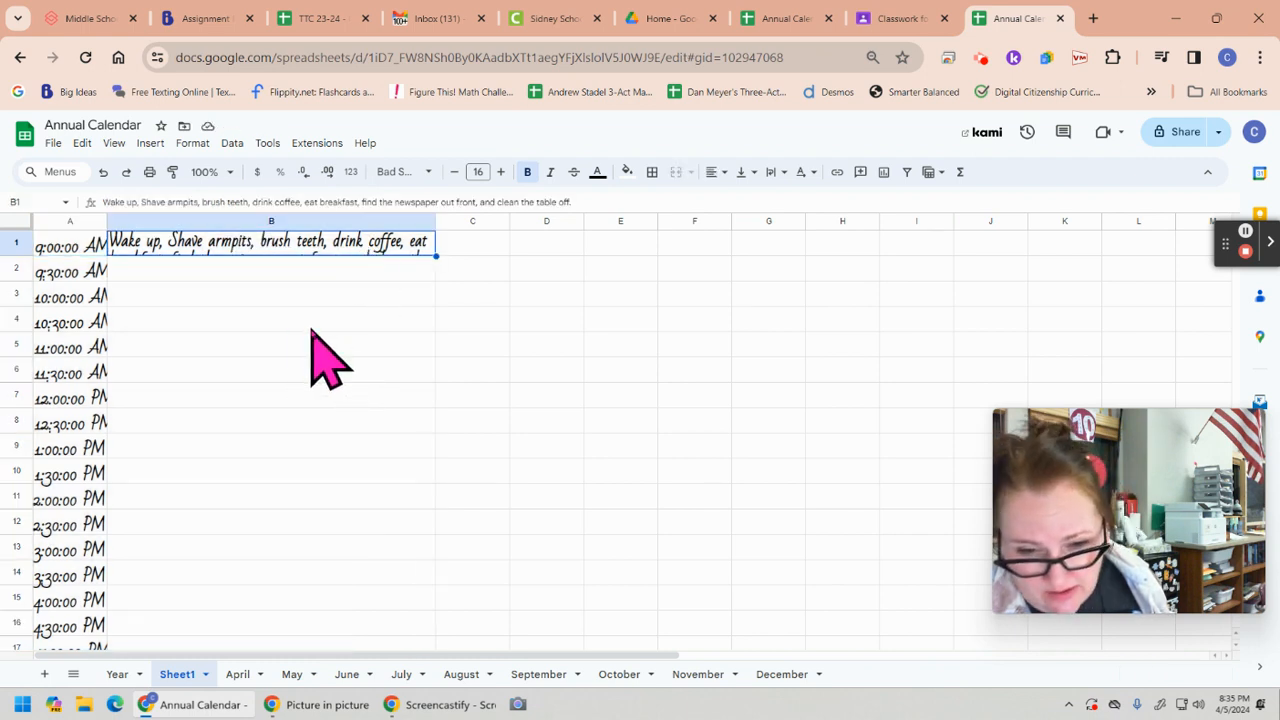
pyautogui.click(185, 221)
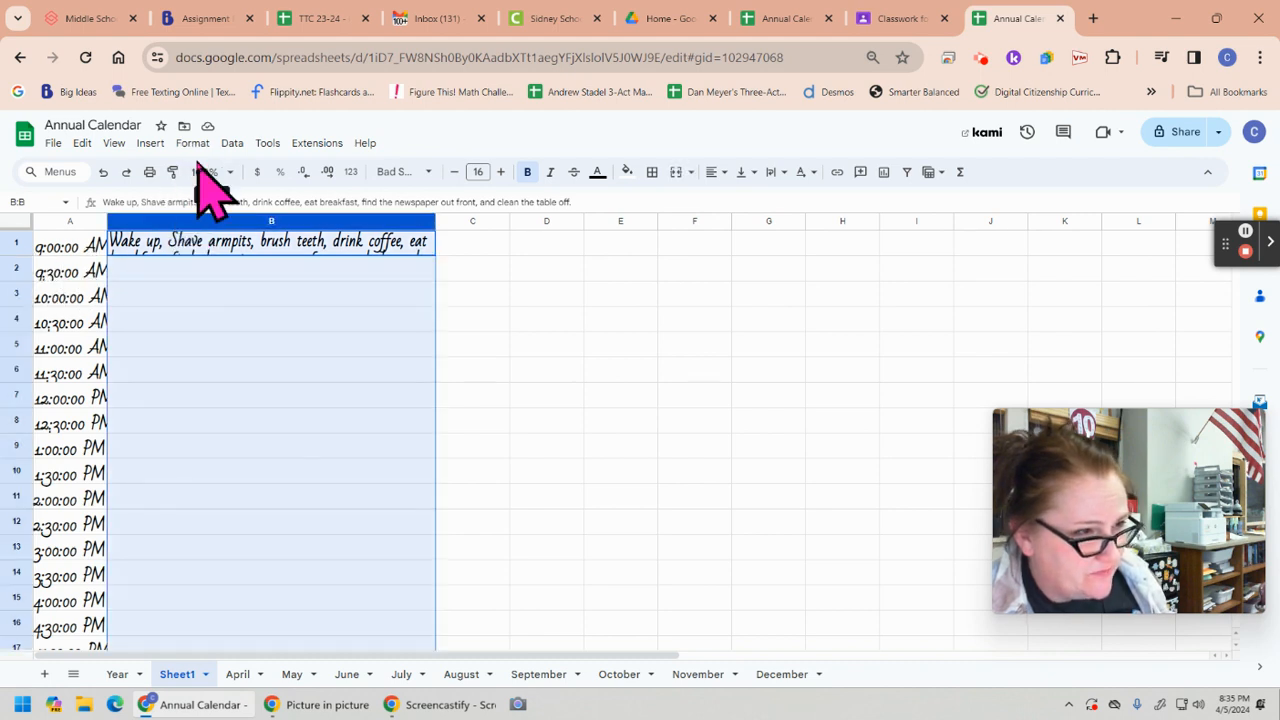
pyautogui.click(193, 145)
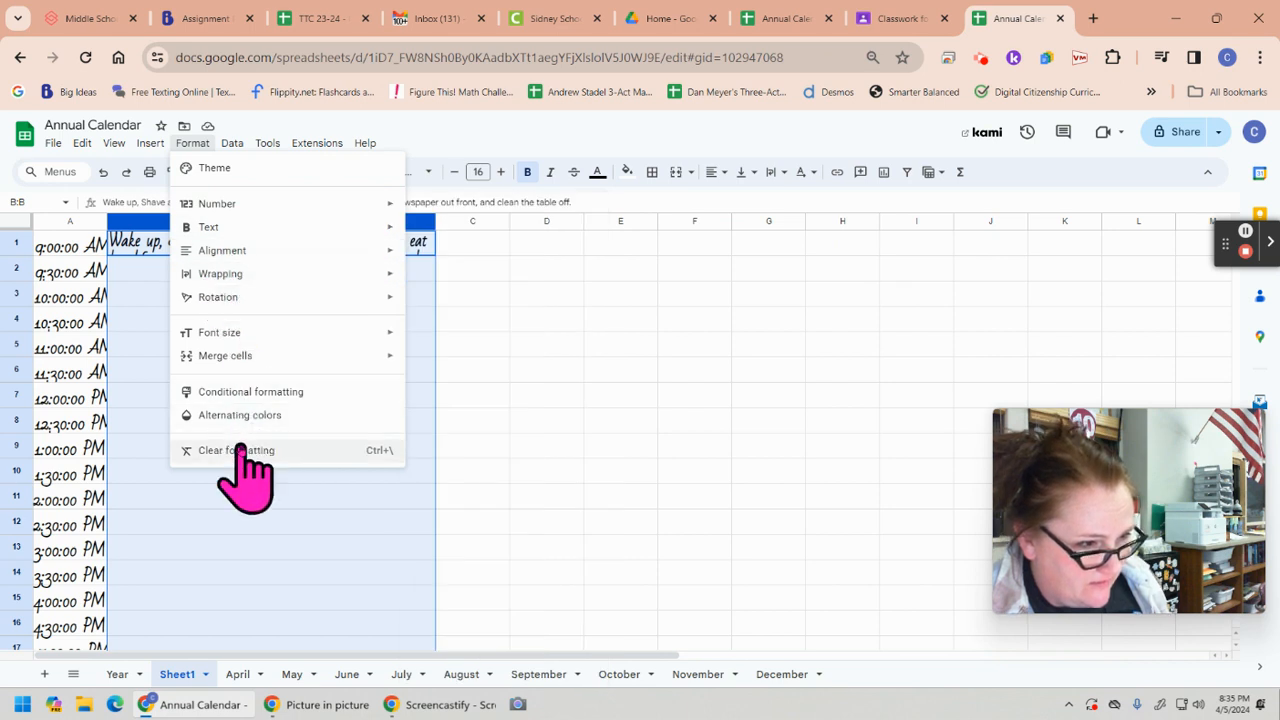
pyautogui.moveTo(228, 338)
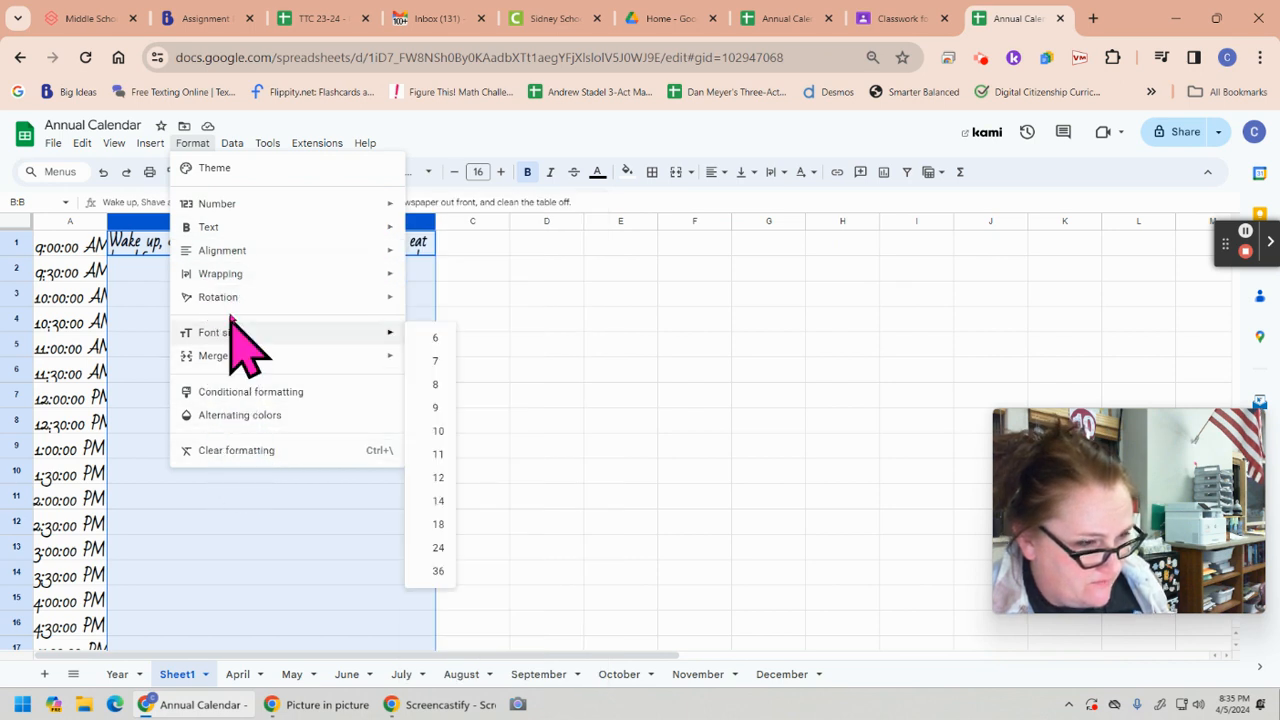
pyautogui.moveTo(226, 234)
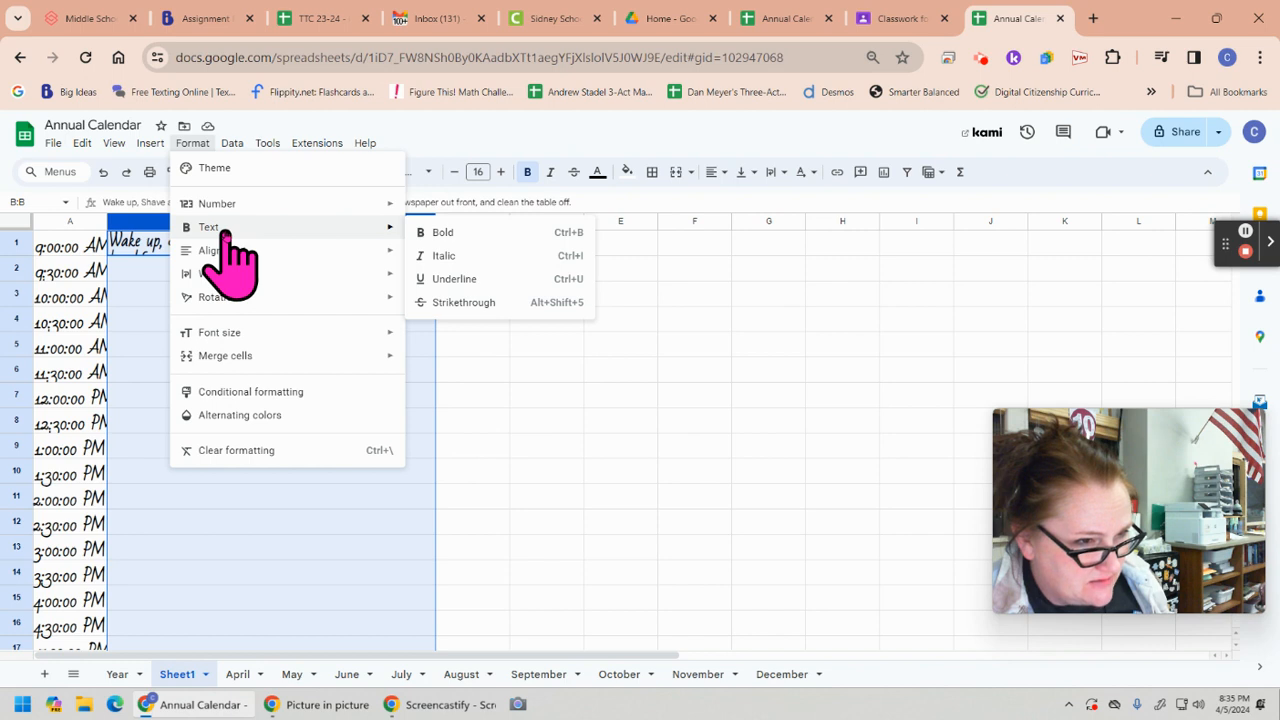
pyautogui.moveTo(150, 144)
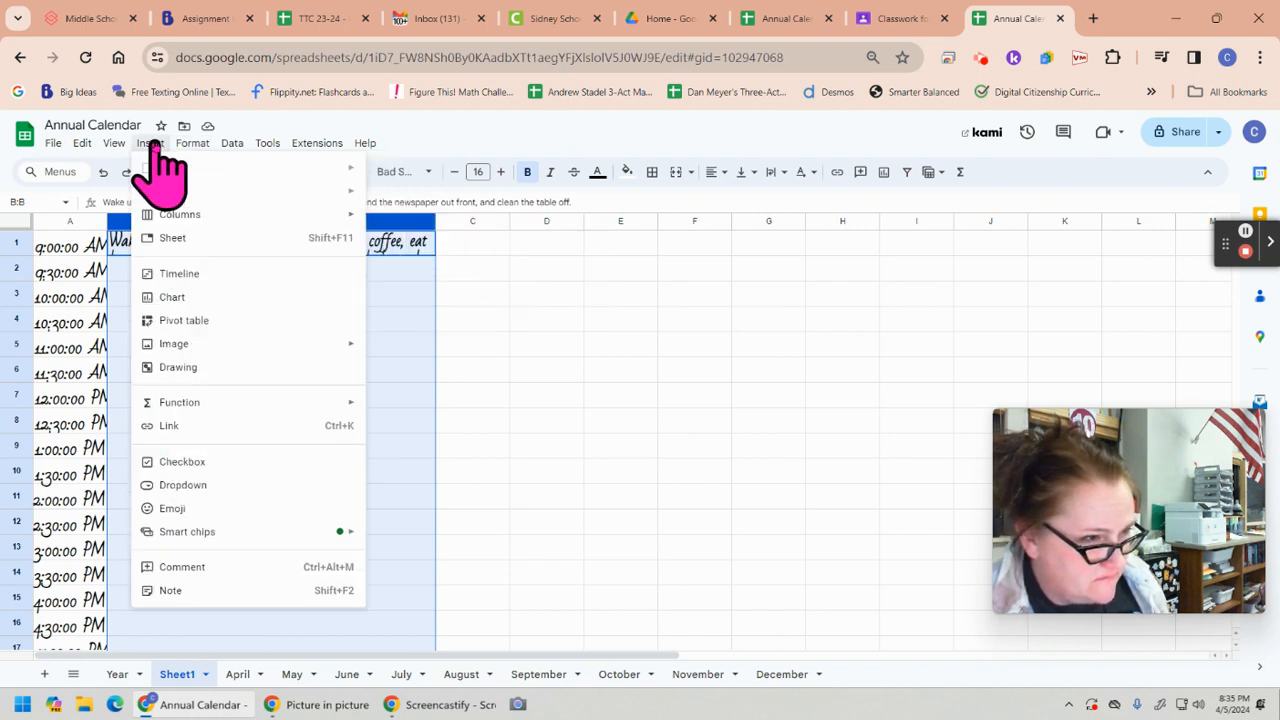
pyautogui.click(380, 218)
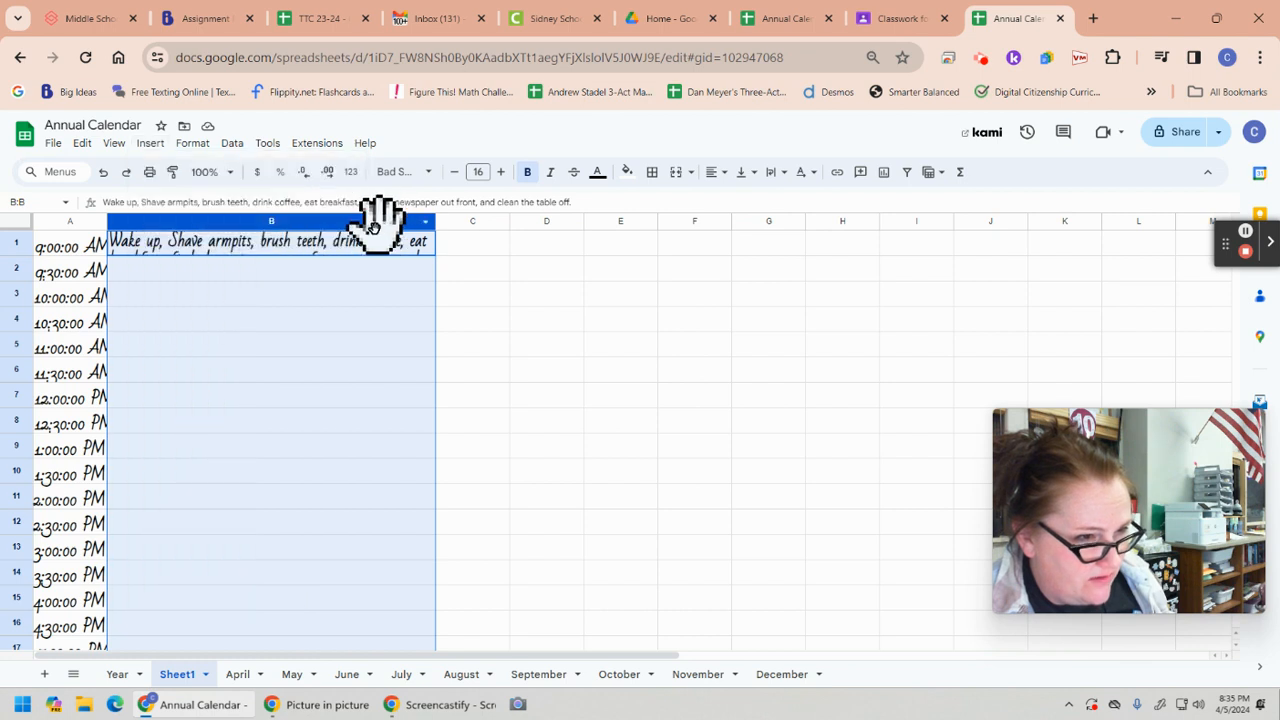
# Resize column B with the Fit to data option
pyautogui.rightClick(279, 217)
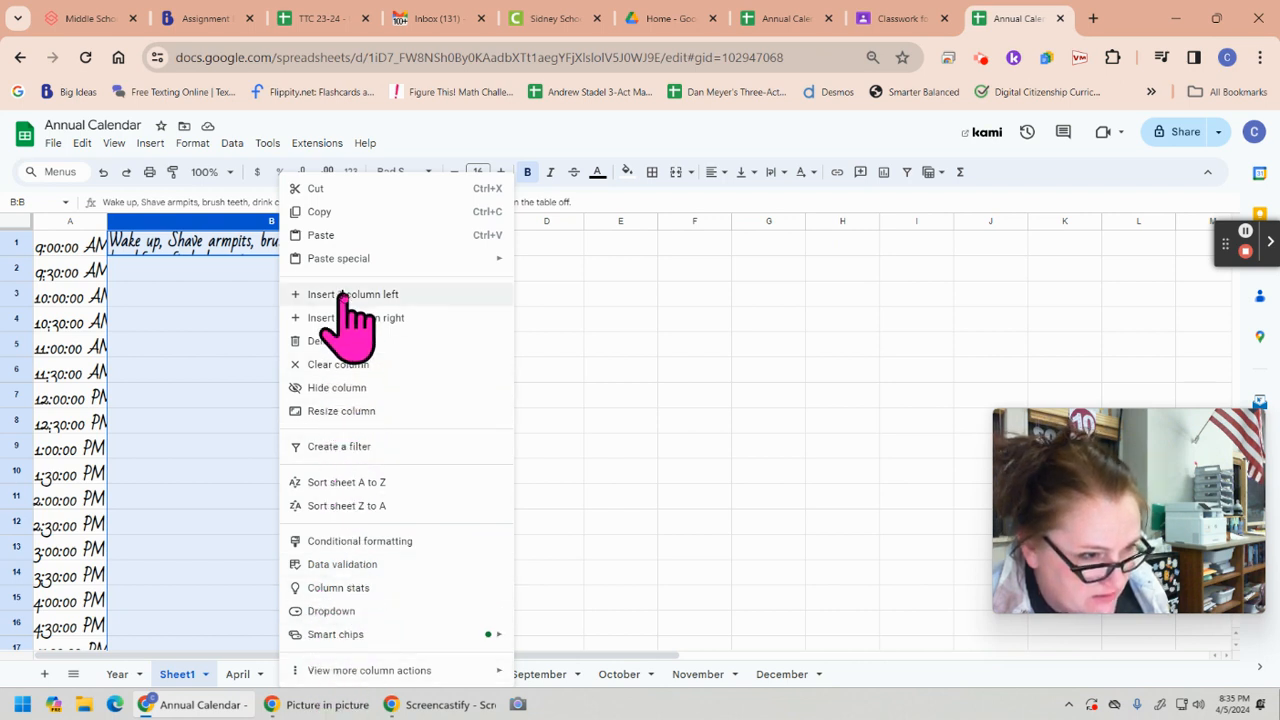
pyautogui.click(341, 411)
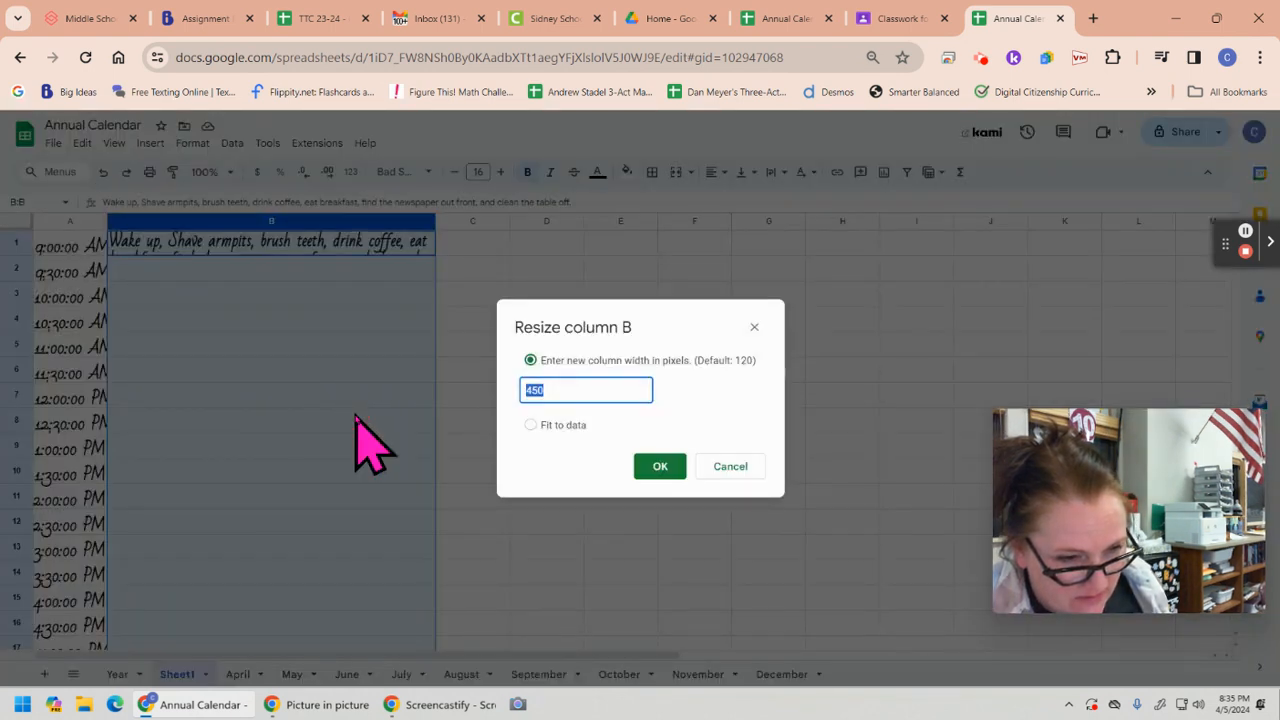
pyautogui.click(530, 424)
pyautogui.click(662, 466)
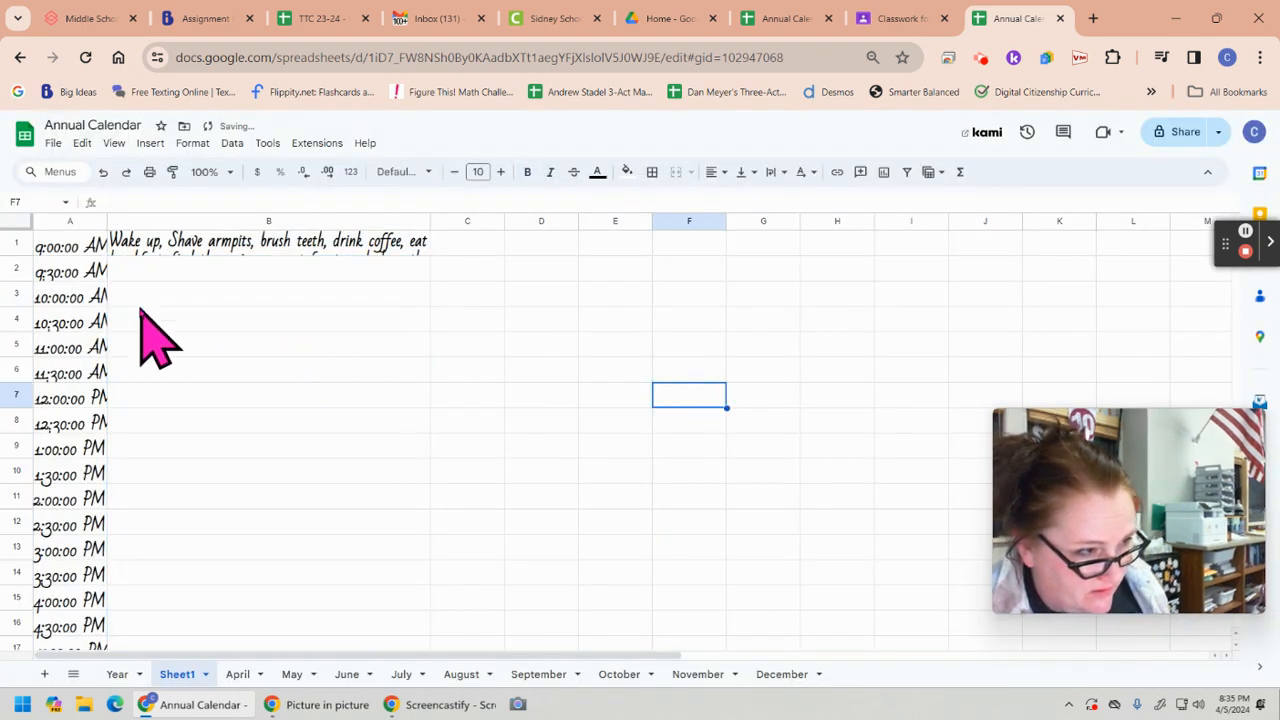
# Resize rows 1 through 33 with the Fit to data option and clear the row selection
pyautogui.moveTo(22, 251); pyautogui.dragTo(40, 575)
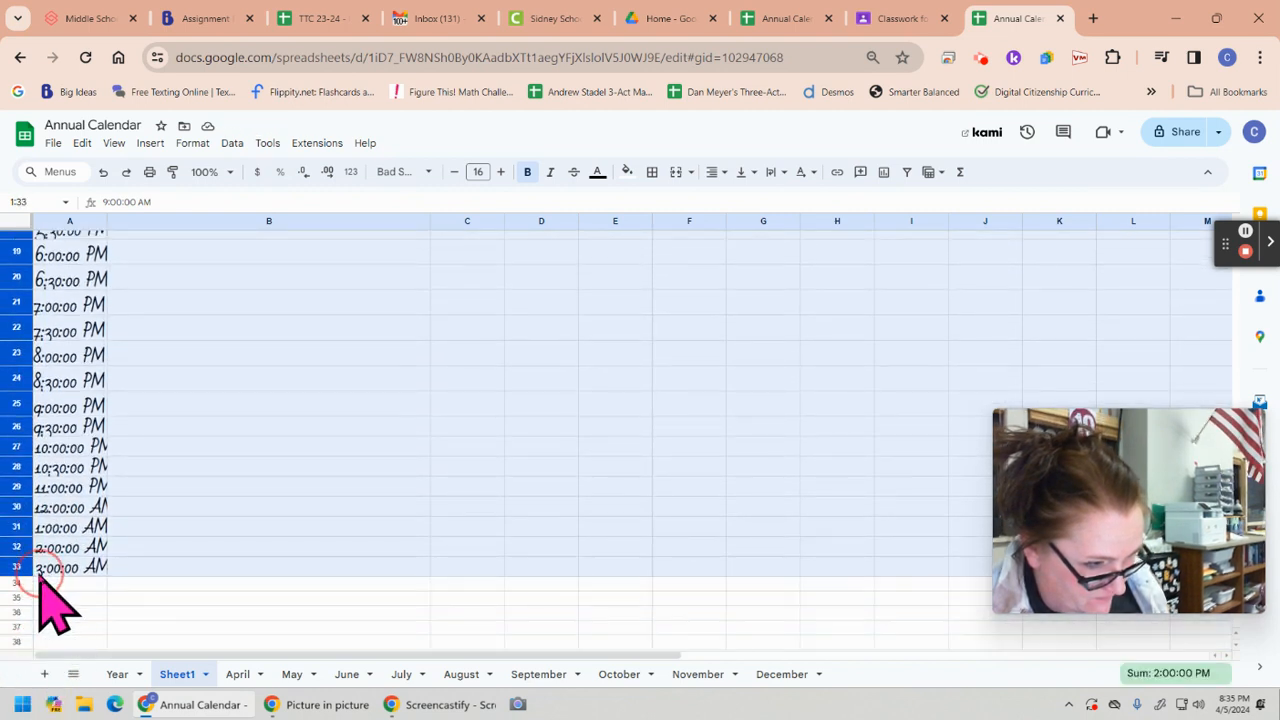
pyautogui.rightClick(22, 447)
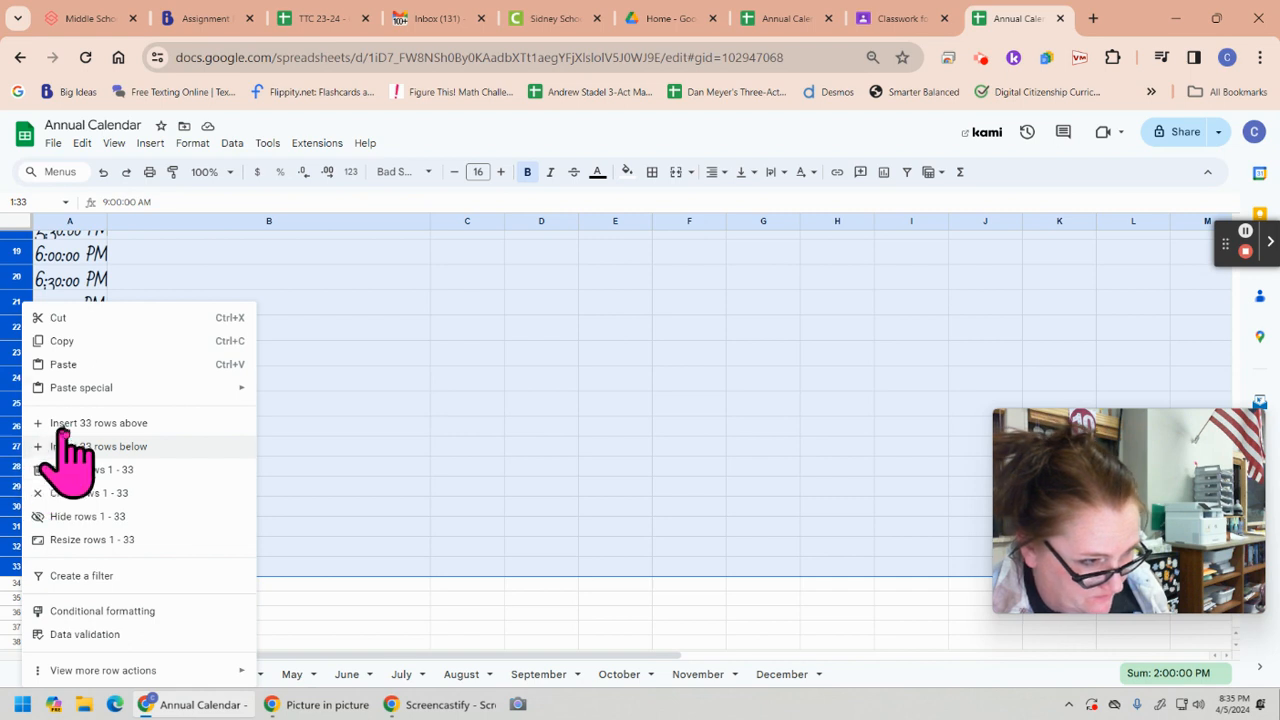
pyautogui.click(128, 541)
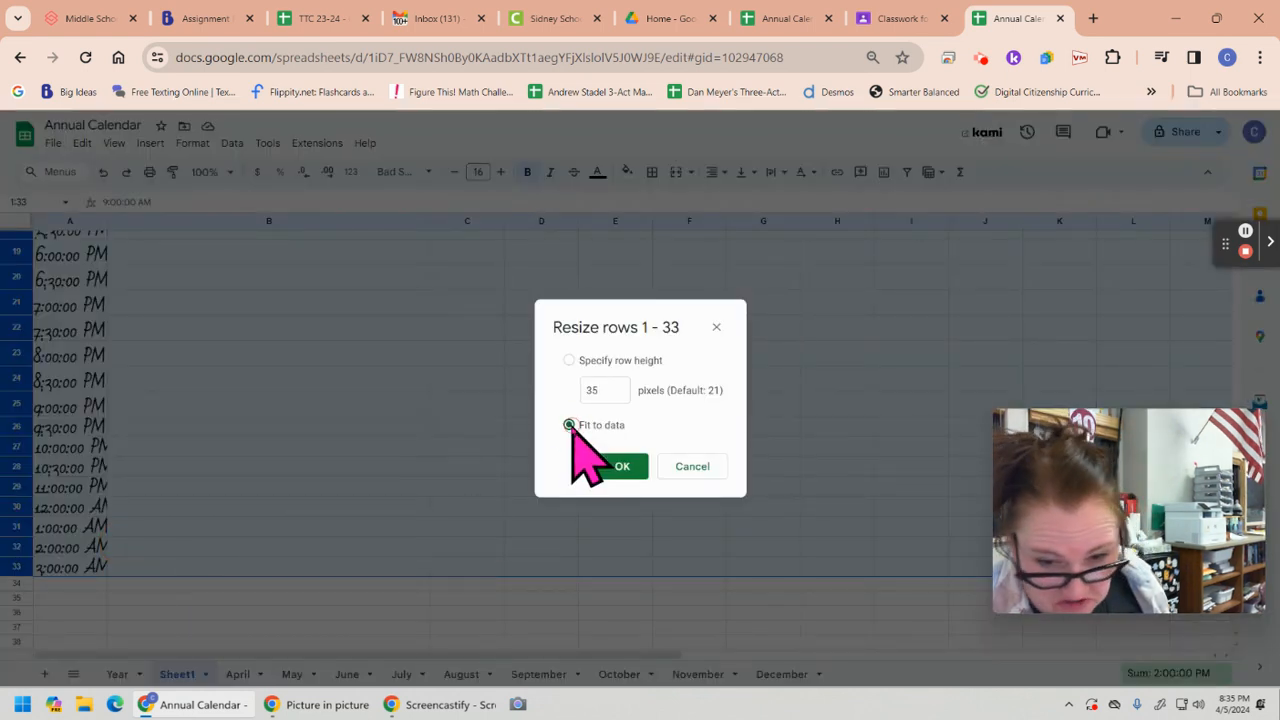
pyautogui.click(620, 466)
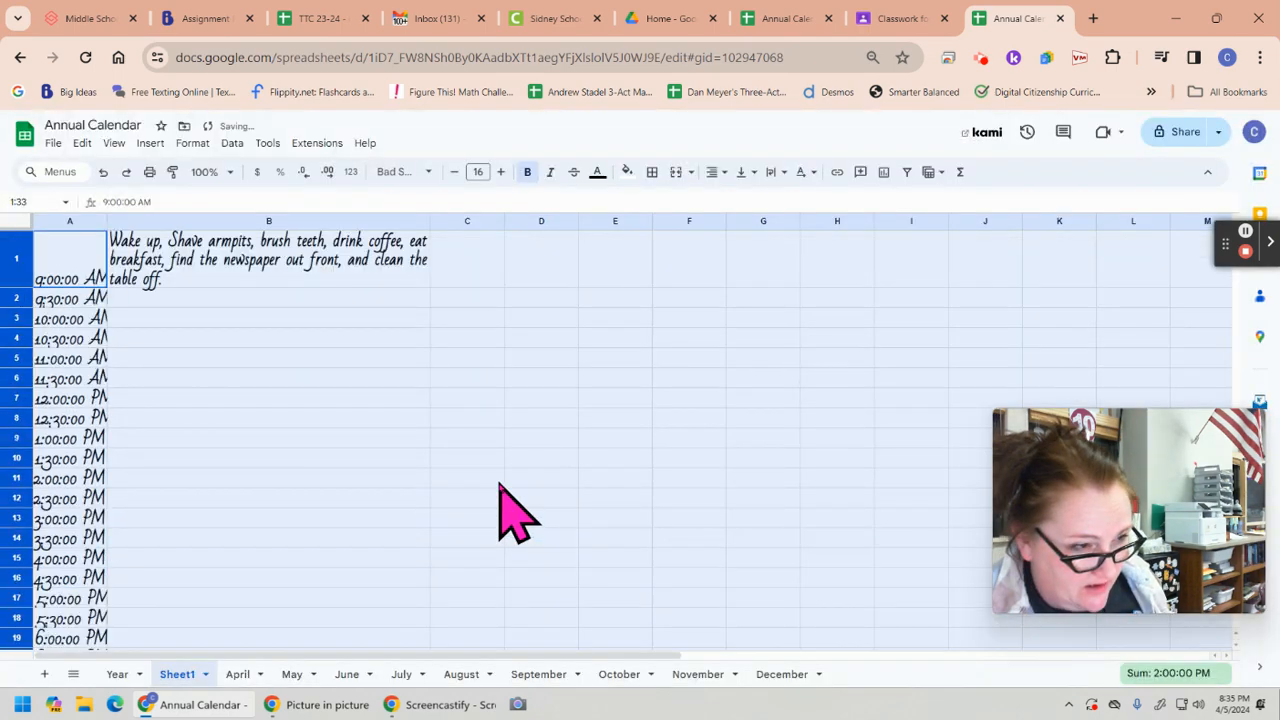
pyautogui.click(268, 260)
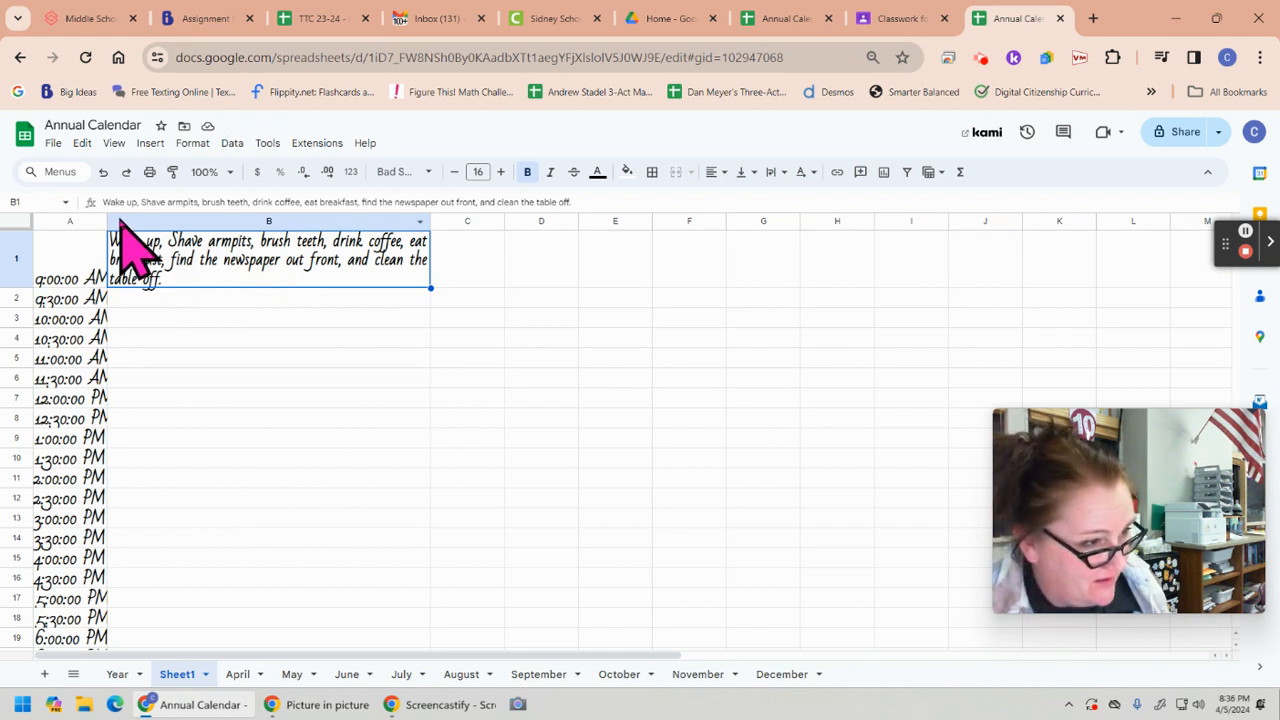
# Widen column A until the full times fit and set its font to Annie Use Your Telescope
pyautogui.moveTo(107, 218); pyautogui.dragTo(142, 220)
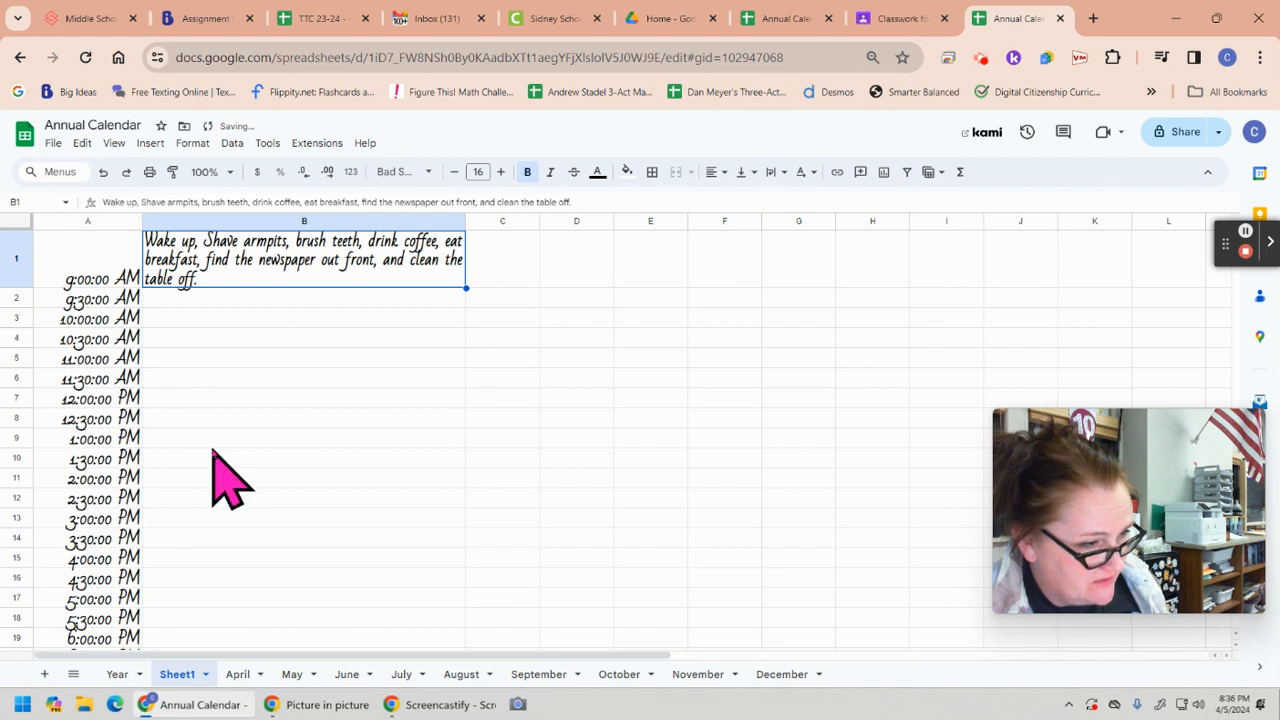
pyautogui.click(89, 220)
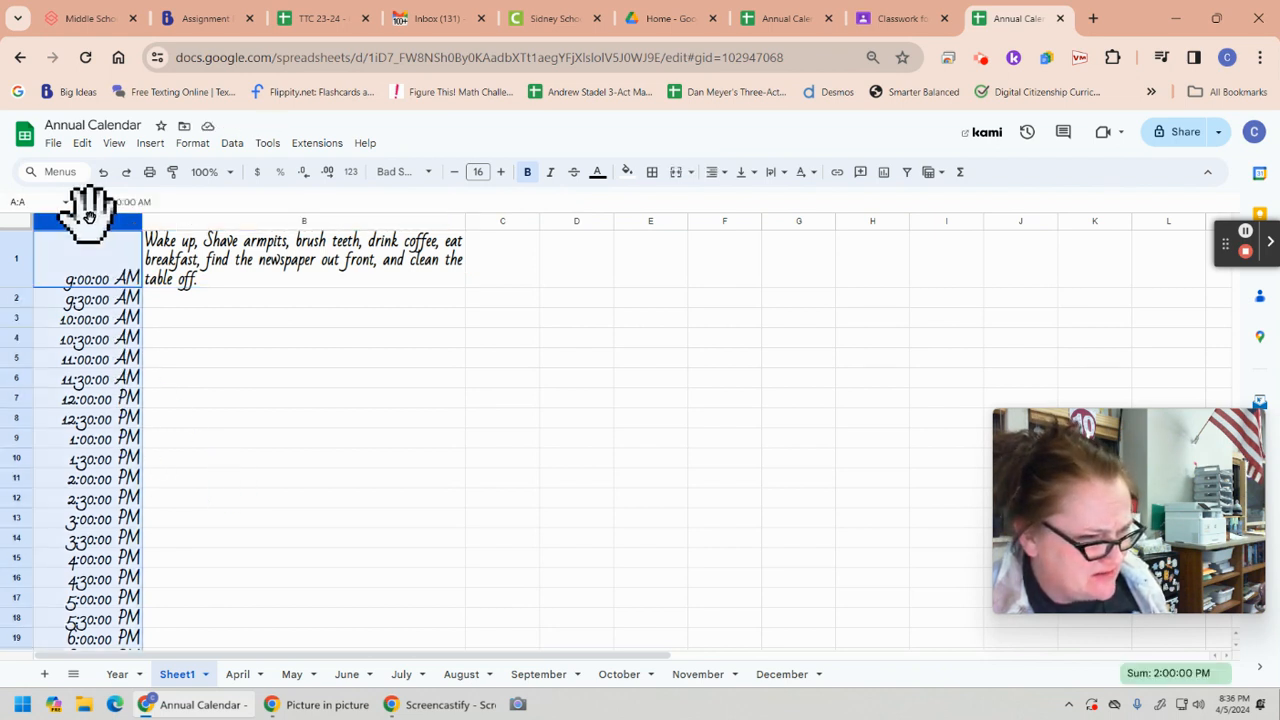
pyautogui.click(429, 172)
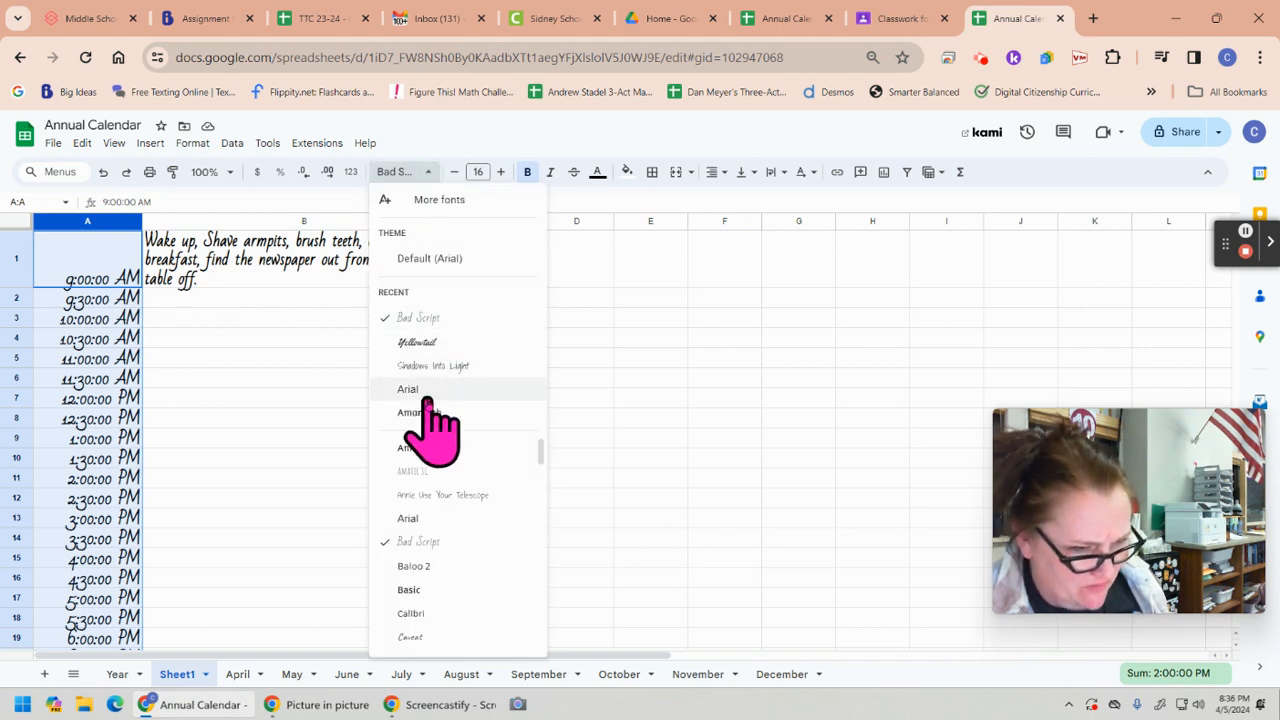
pyautogui.click(438, 495)
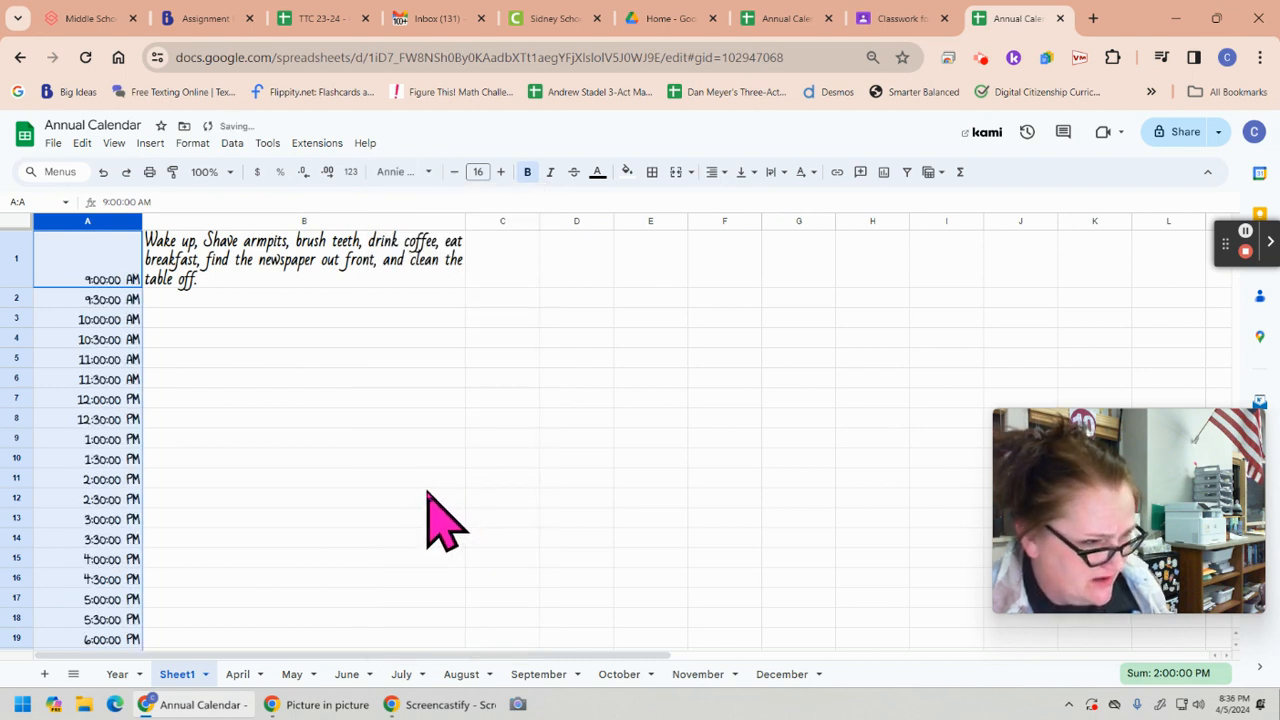
# Center the times in column A horizontally and align them vertically to the middle
pyautogui.click(716, 172)
pyautogui.click(737, 200)
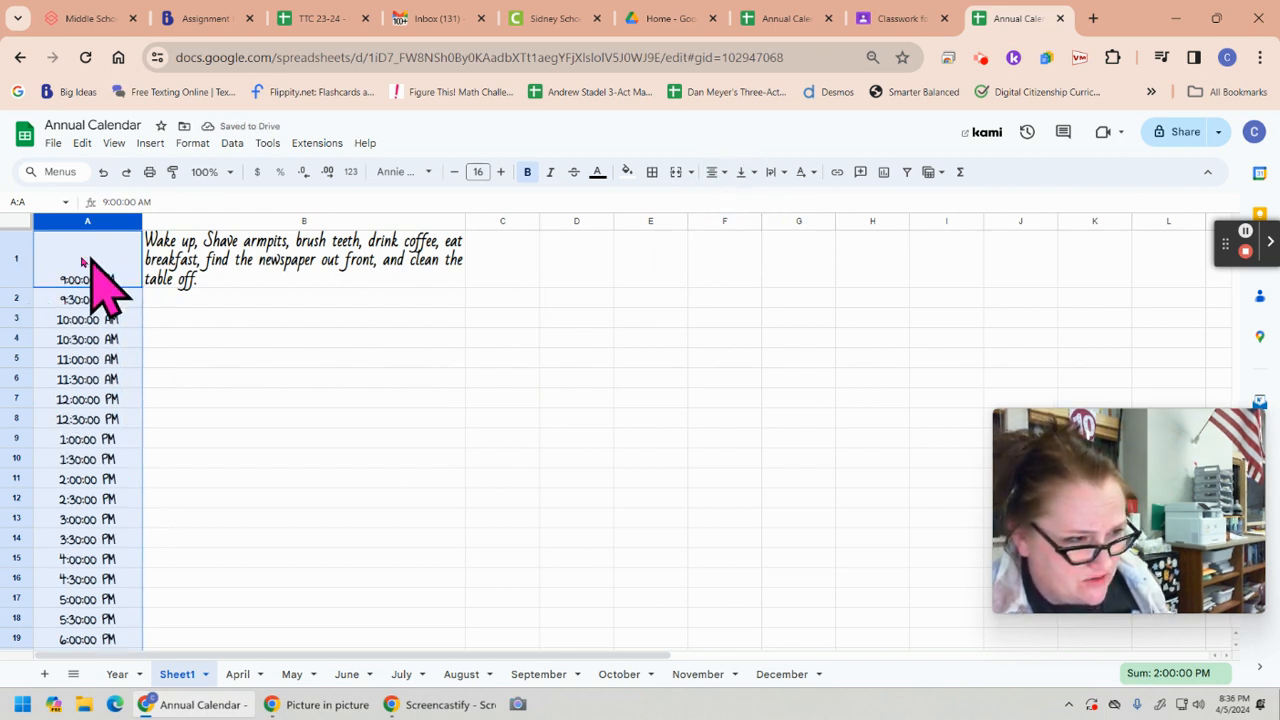
pyautogui.click(748, 172)
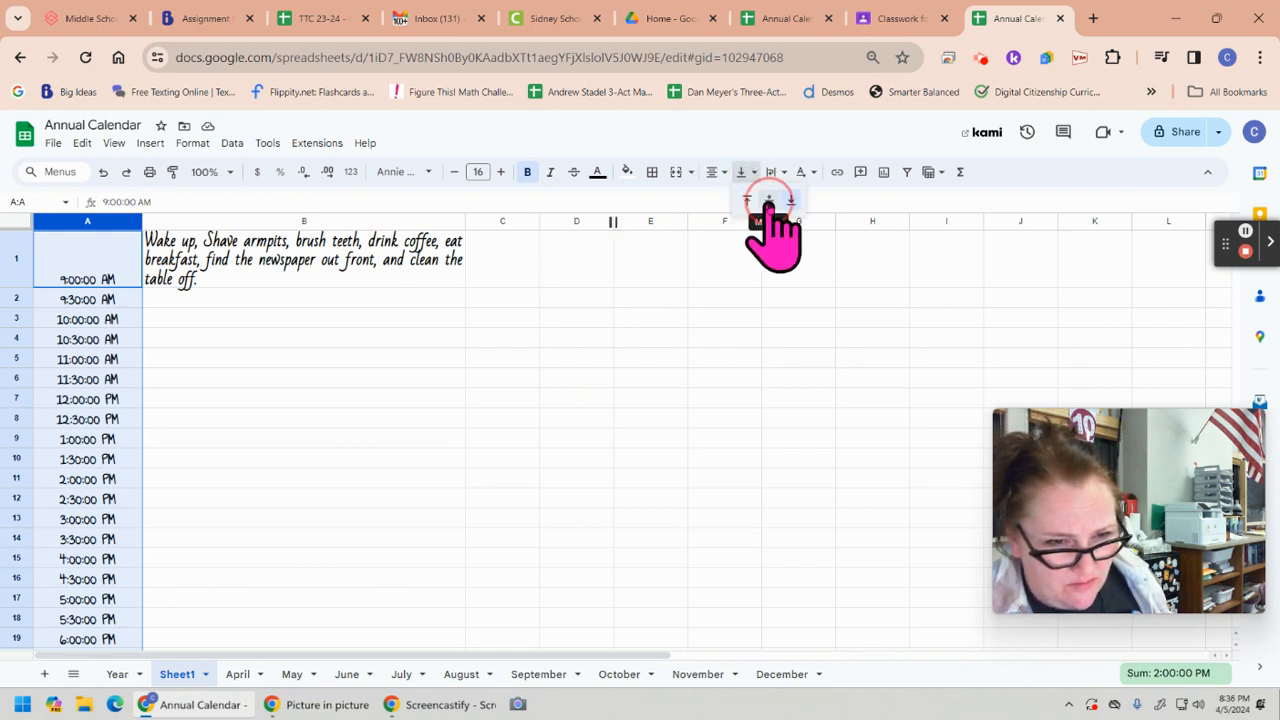
pyautogui.click(767, 202)
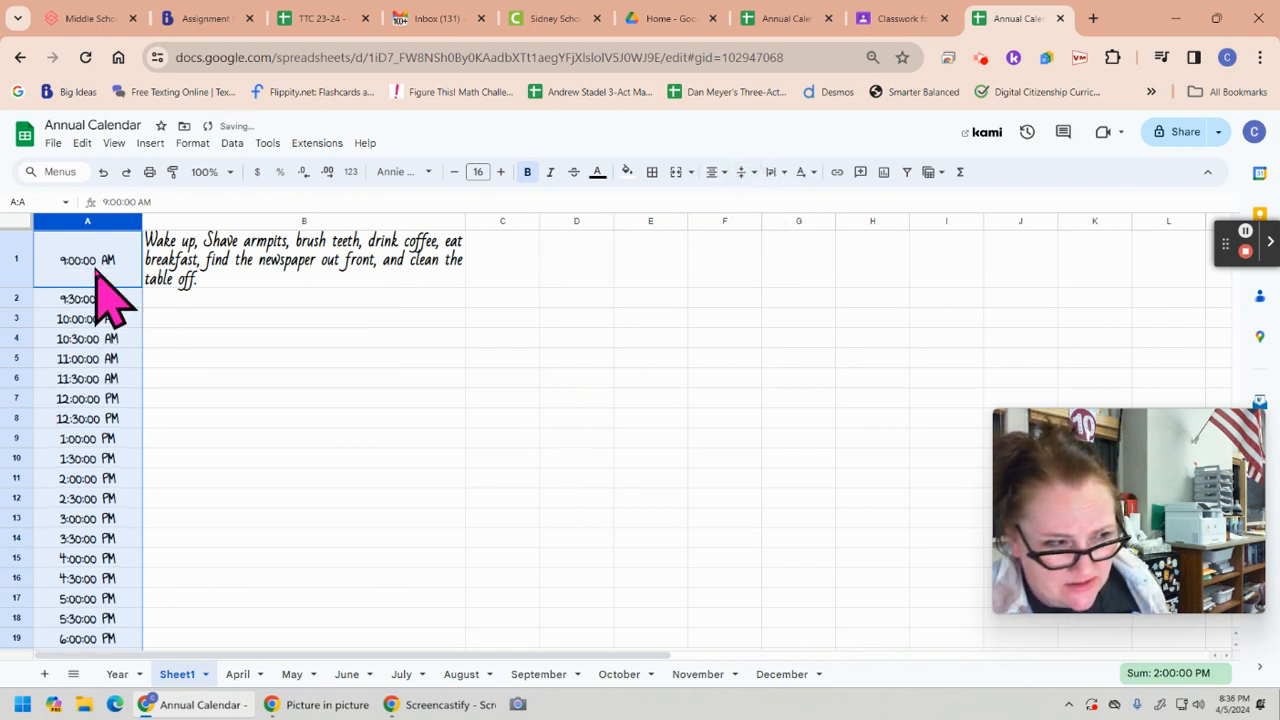
# Try a much taller height for row 2 and undo the resize
pyautogui.click(277, 323)
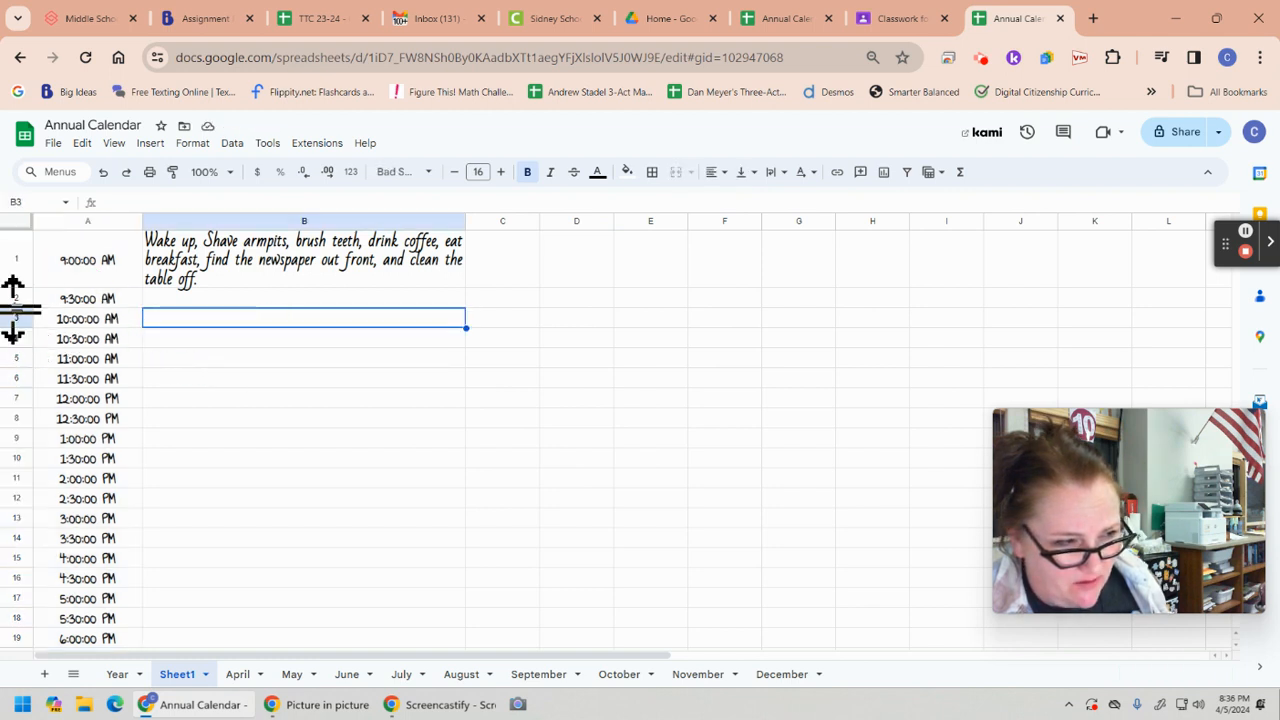
pyautogui.moveTo(12, 309); pyautogui.dragTo(29, 368)
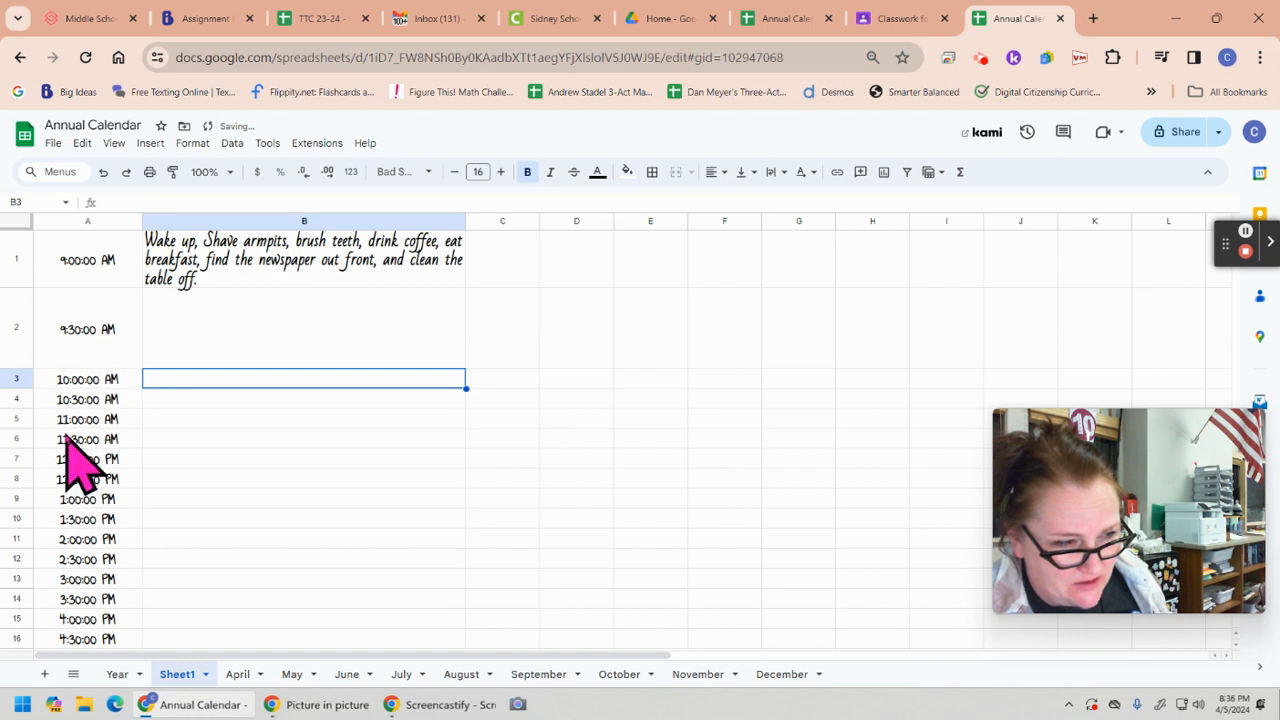
pyautogui.click(103, 172)
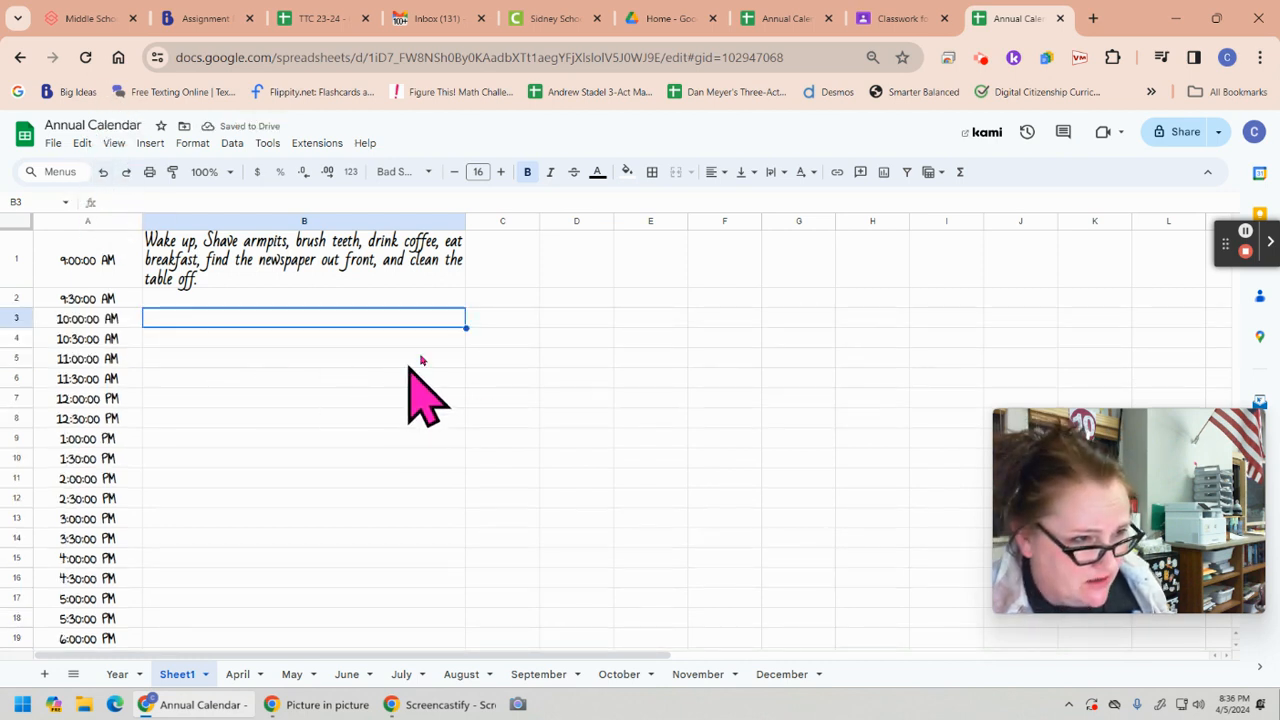
# Examine the color-coded Ideal daily routine in the other Annual Calendar spreadsheet, and return to Sheet1 of the planner
pyautogui.click(785, 20)
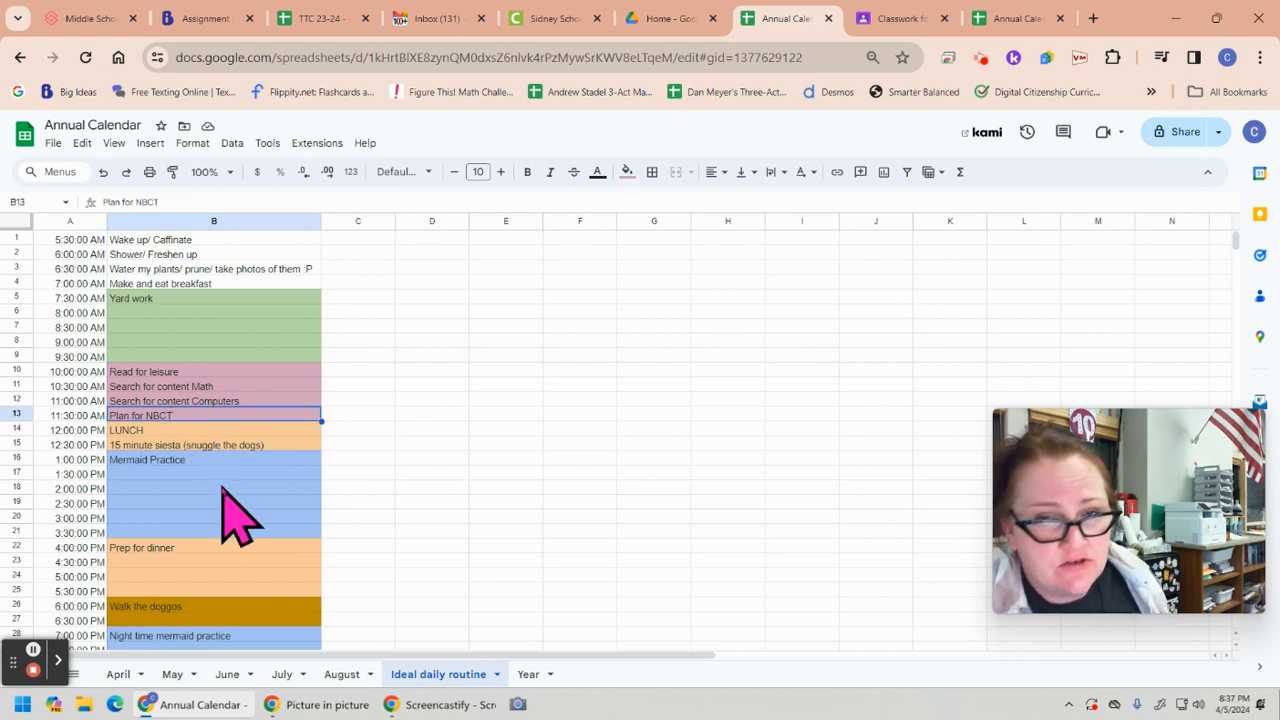
pyautogui.click(200, 476)
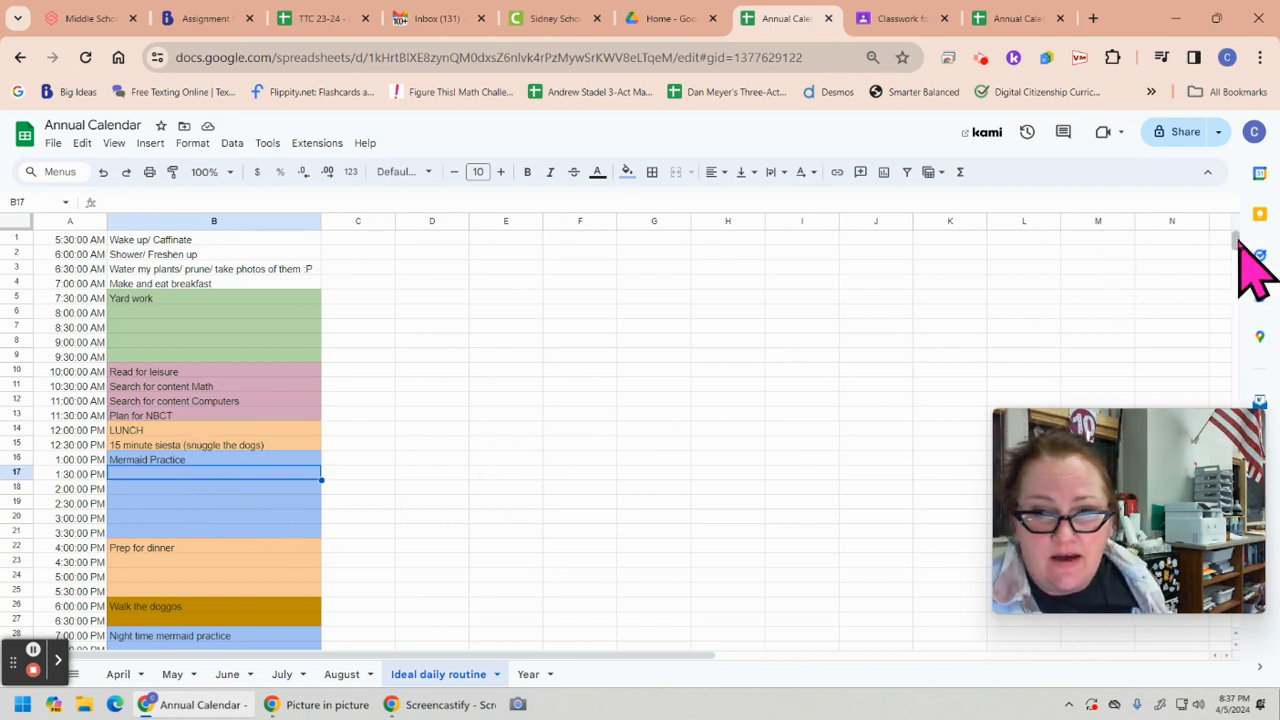
pyautogui.moveTo(1236, 240)
pyautogui.mouseDown()
pyautogui.moveTo(1237, 252)
pyautogui.moveTo(1236, 240)
pyautogui.mouseUp()
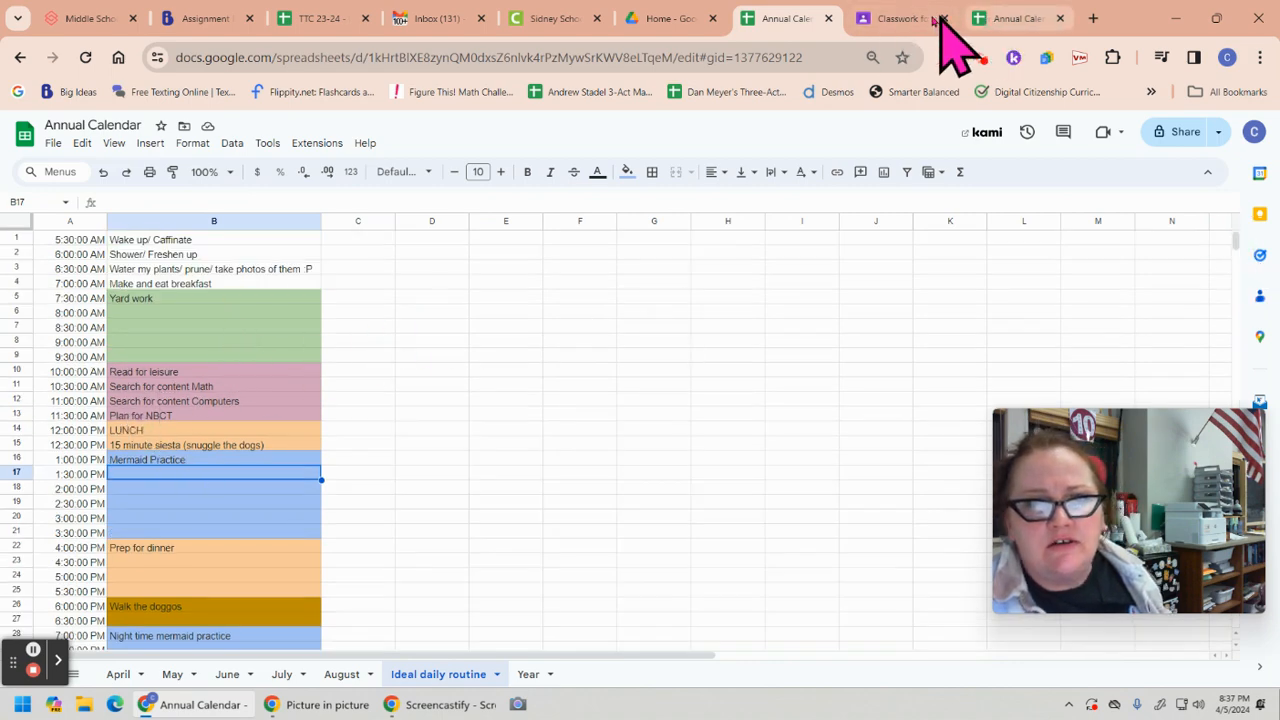
pyautogui.click(1008, 18)
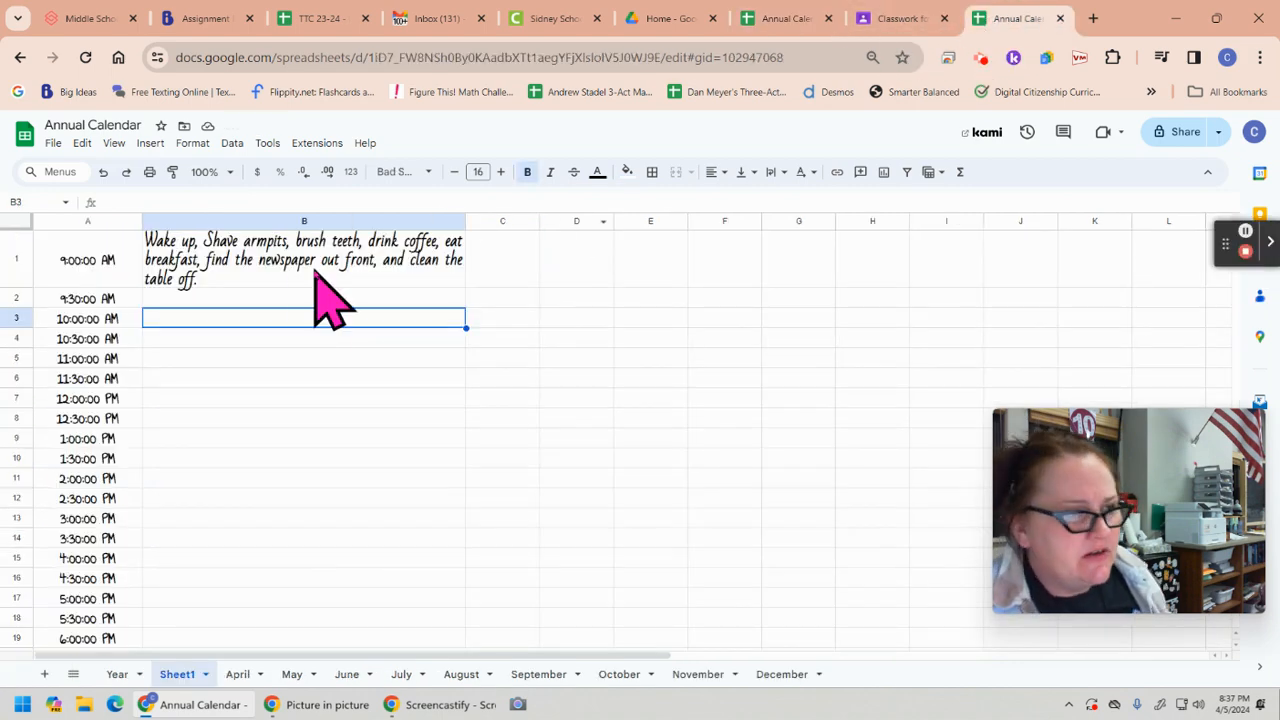
# Try a light magenta fill and a light cyan fill on the wake-up activity cell B1
pyautogui.click(625, 172)
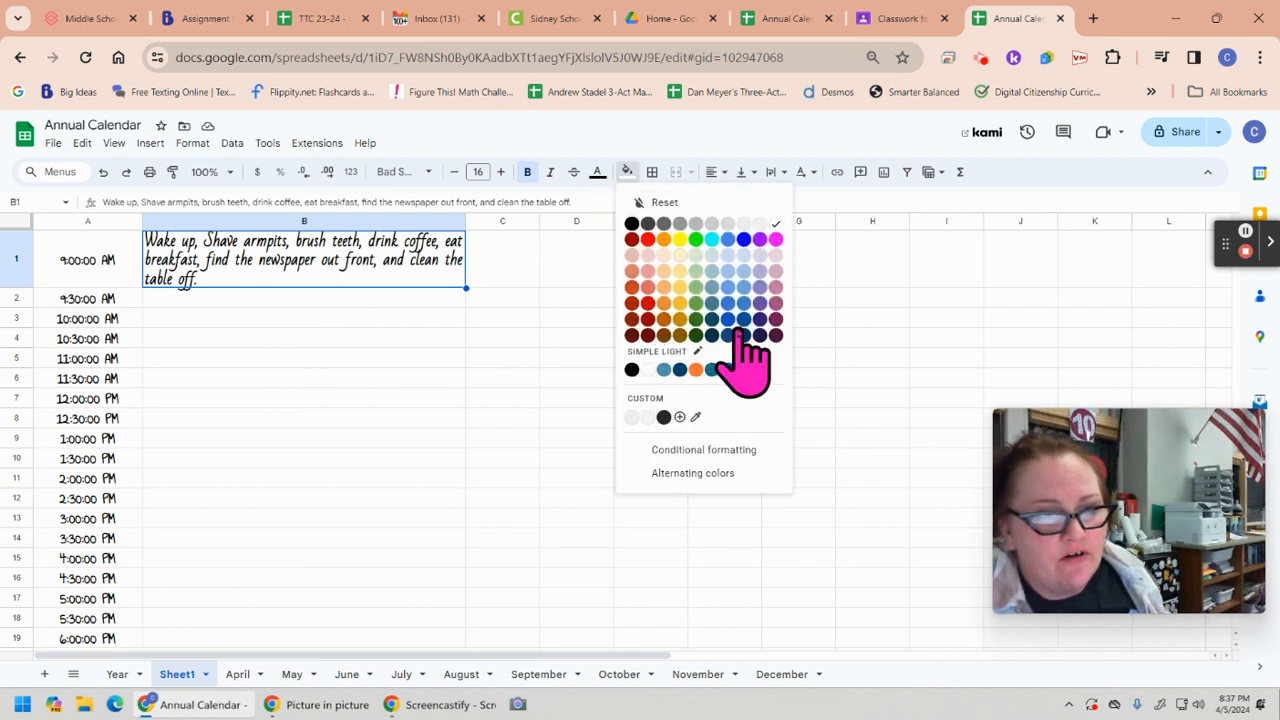
pyautogui.click(776, 290)
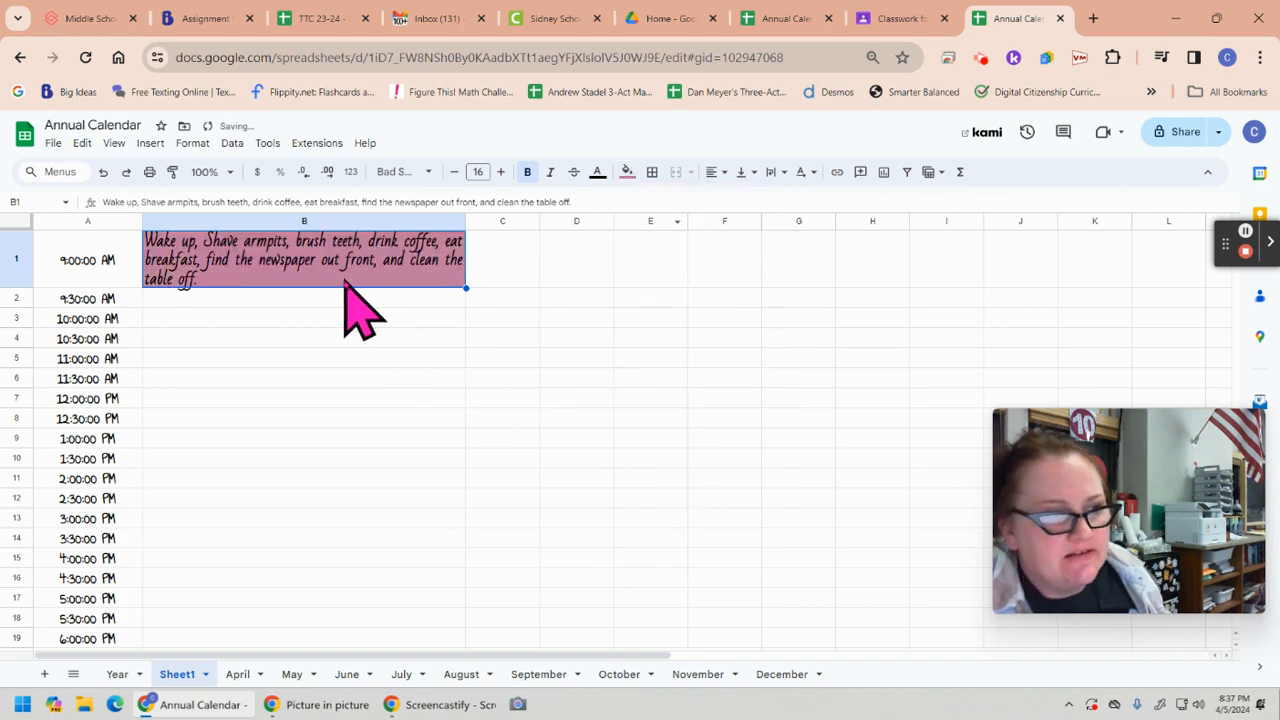
pyautogui.click(625, 172)
pyautogui.click(712, 290)
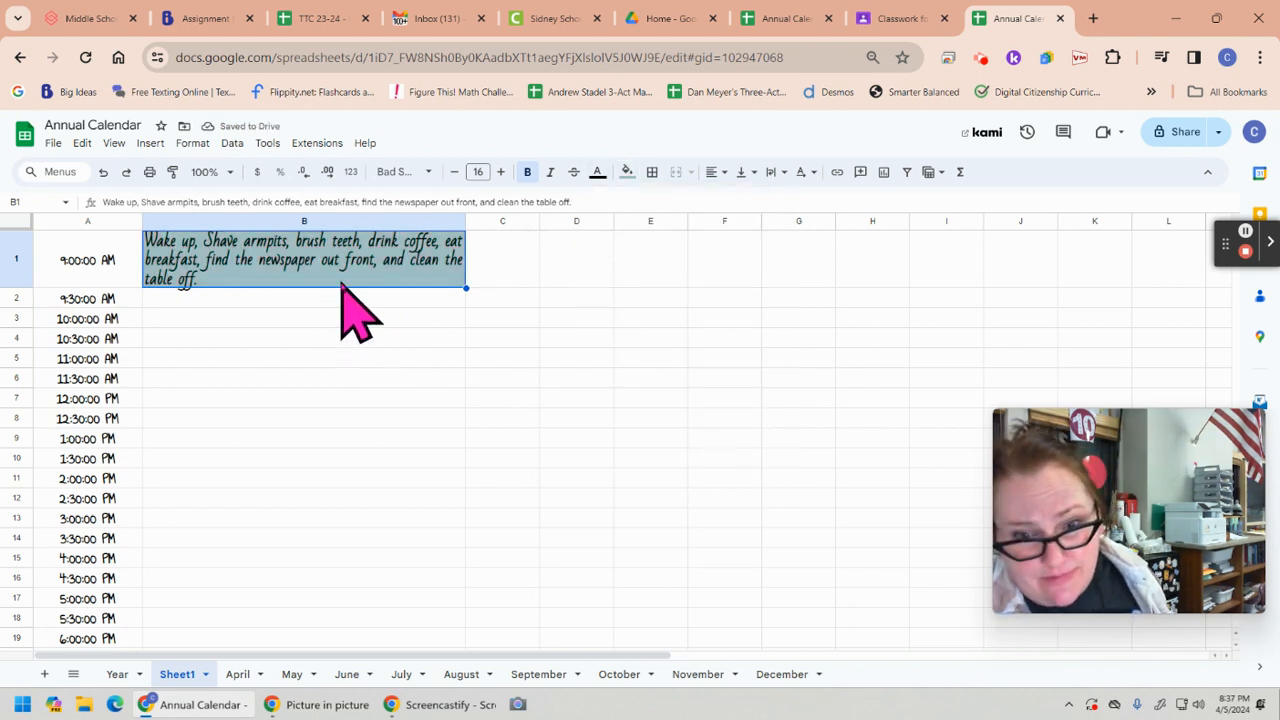
# Fill the wake-up activity cell B1 with dark cyan
pyautogui.click(627, 172)
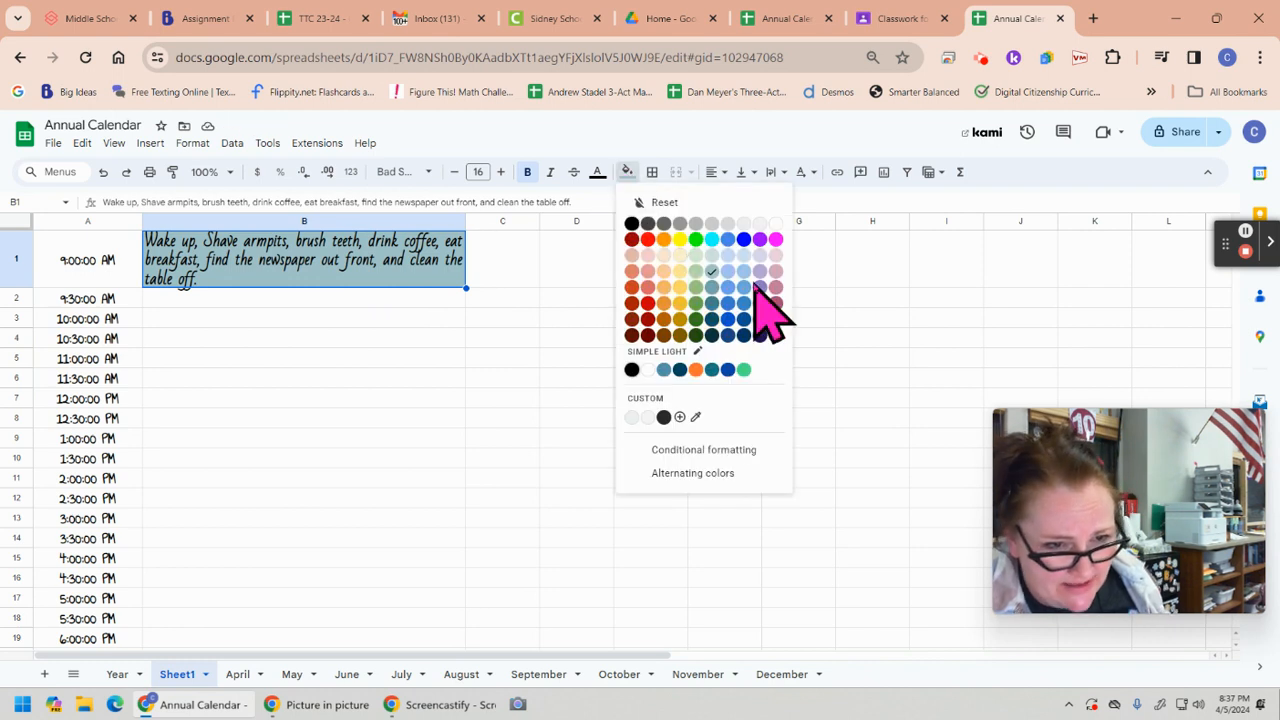
pyautogui.click(712, 319)
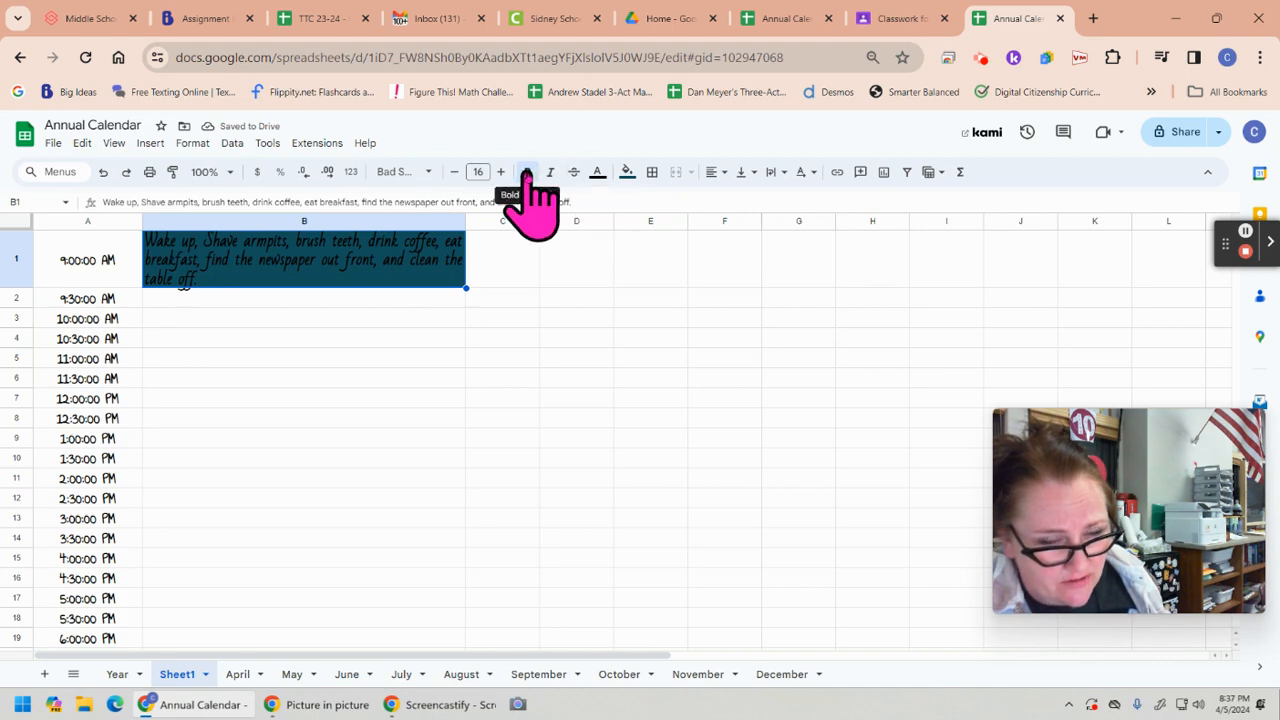
# Try a near-white fill on cell B1 and undo it
pyautogui.click(627, 176)
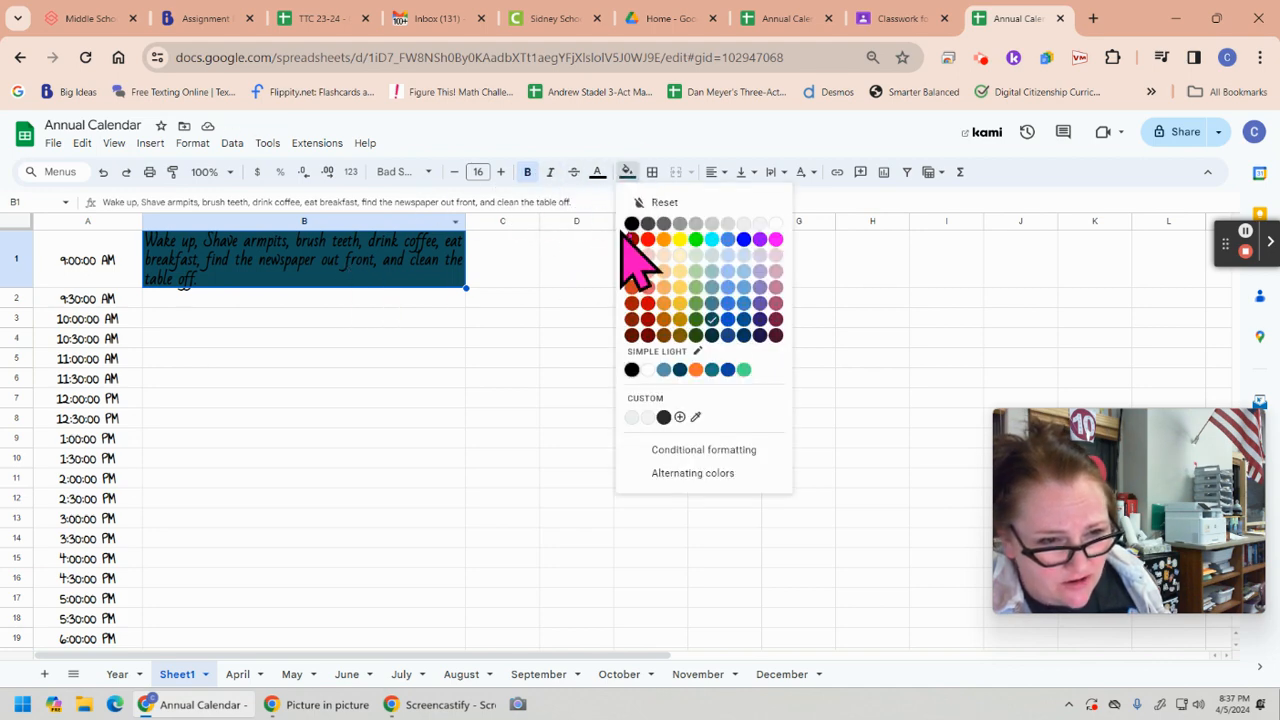
pyautogui.click(774, 223)
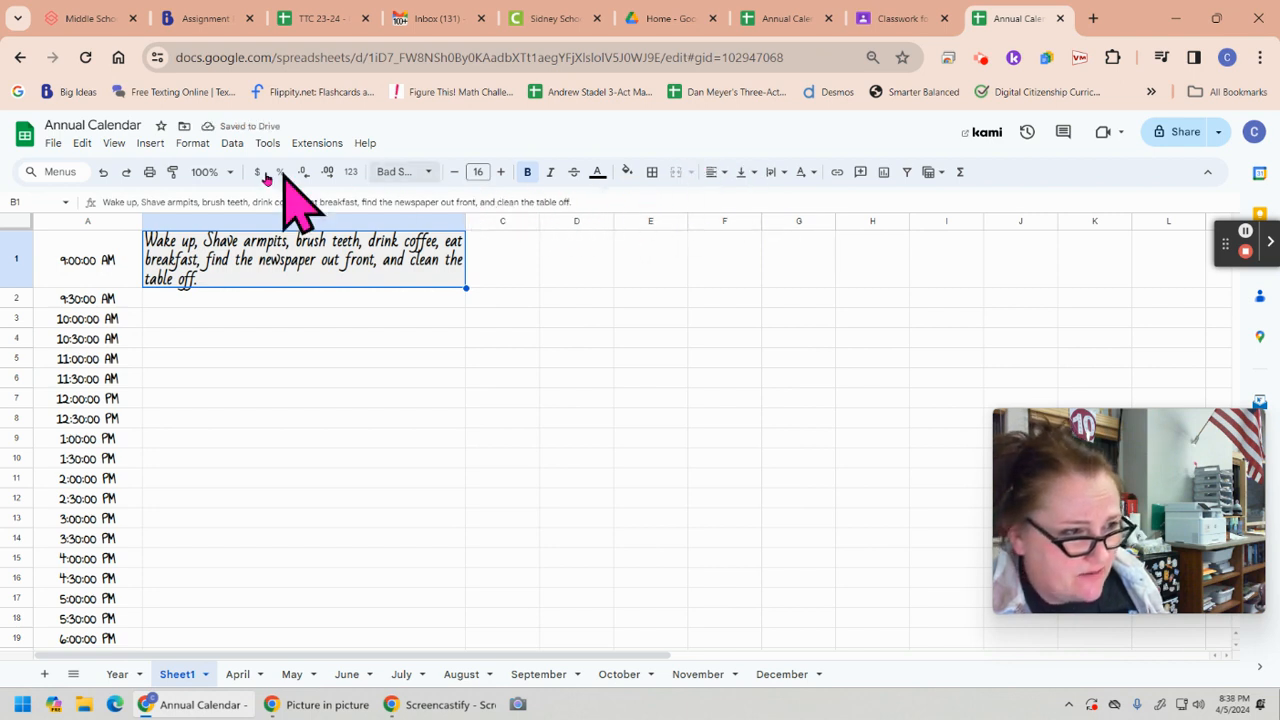
pyautogui.click(104, 173)
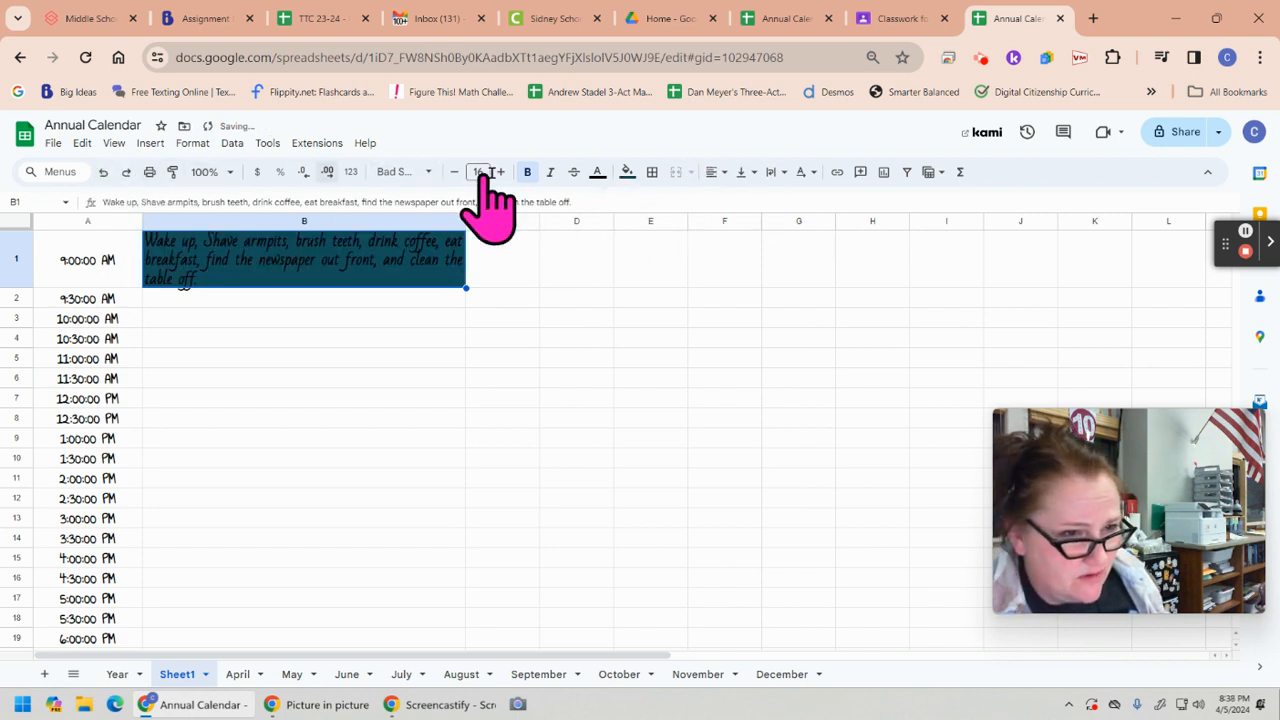
# Set the text color of the wake-up activity in B1 to near-white
pyautogui.click(597, 172)
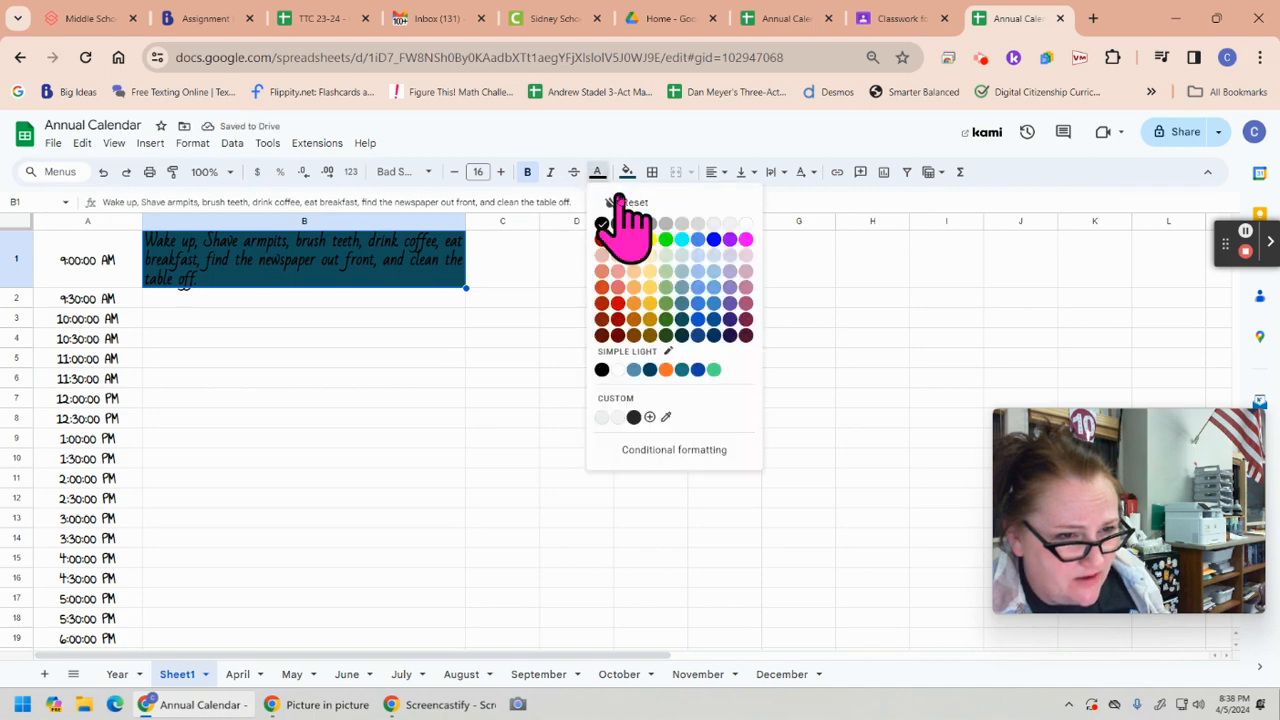
pyautogui.click(730, 224)
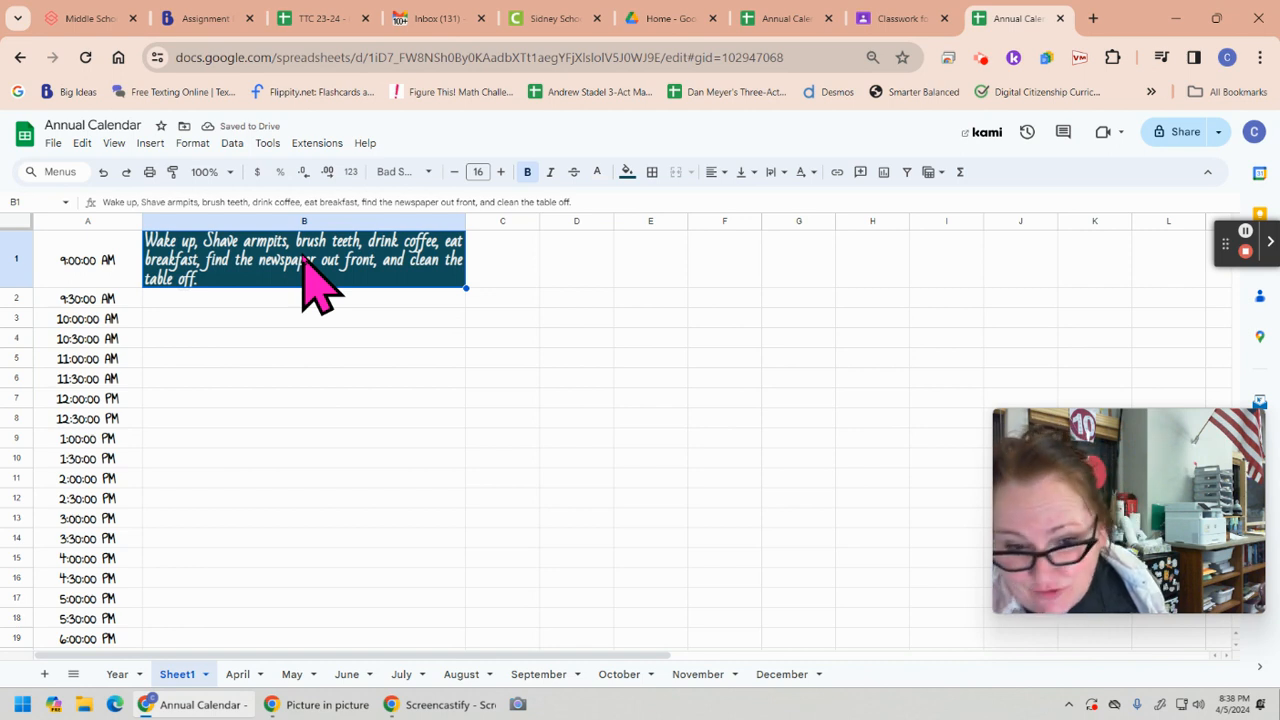
# Look through the monthly calendar sheets from April to August and return to the May sheet
pyautogui.click(238, 676)
pyautogui.click(293, 678)
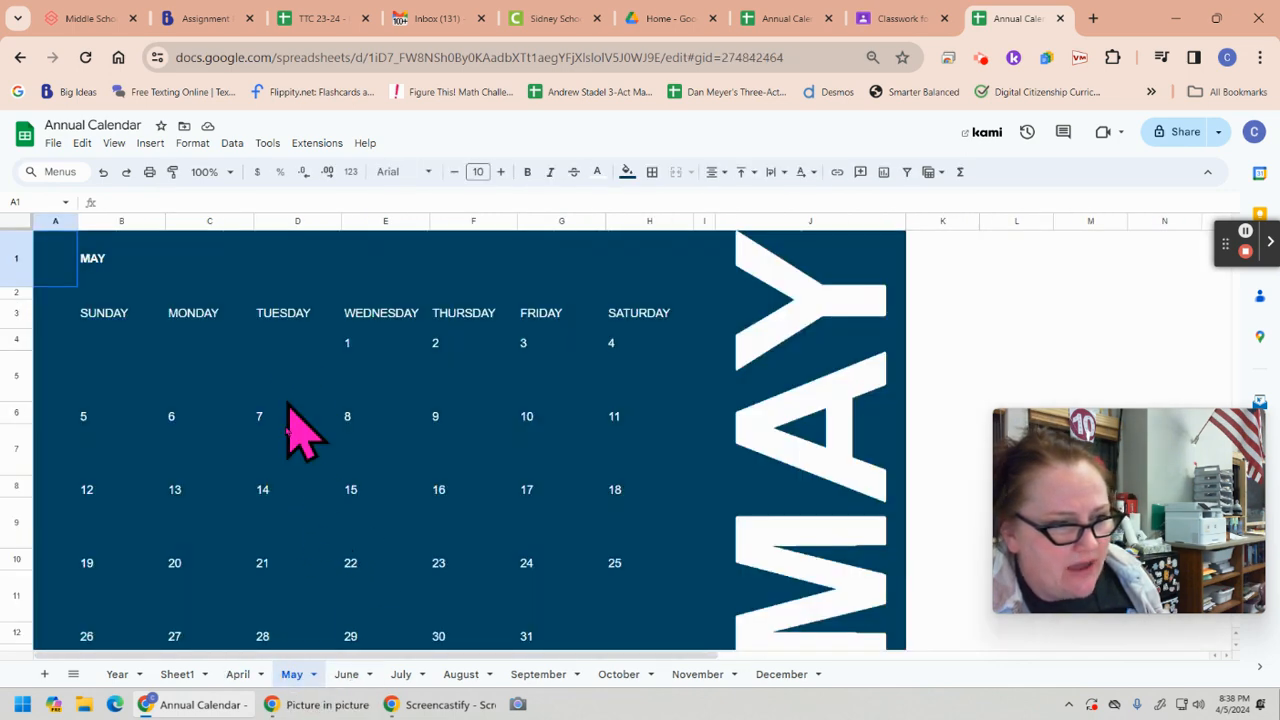
pyautogui.click(287, 463)
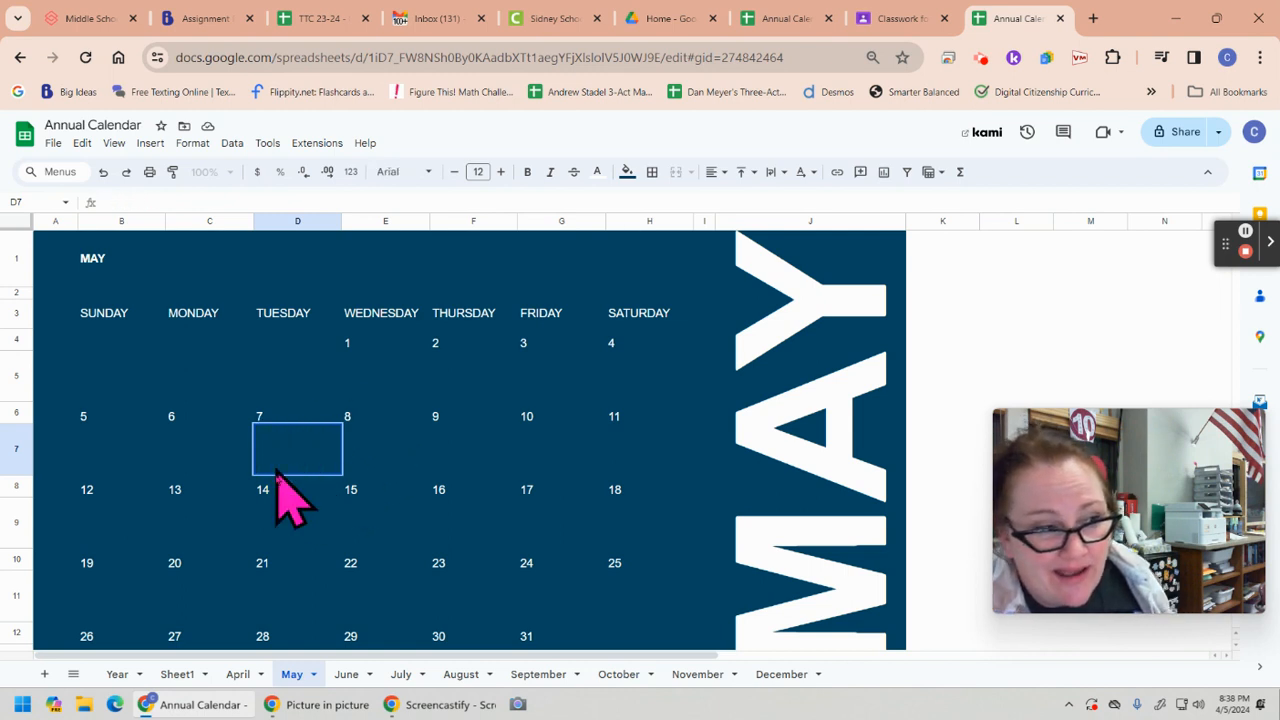
pyautogui.click(345, 676)
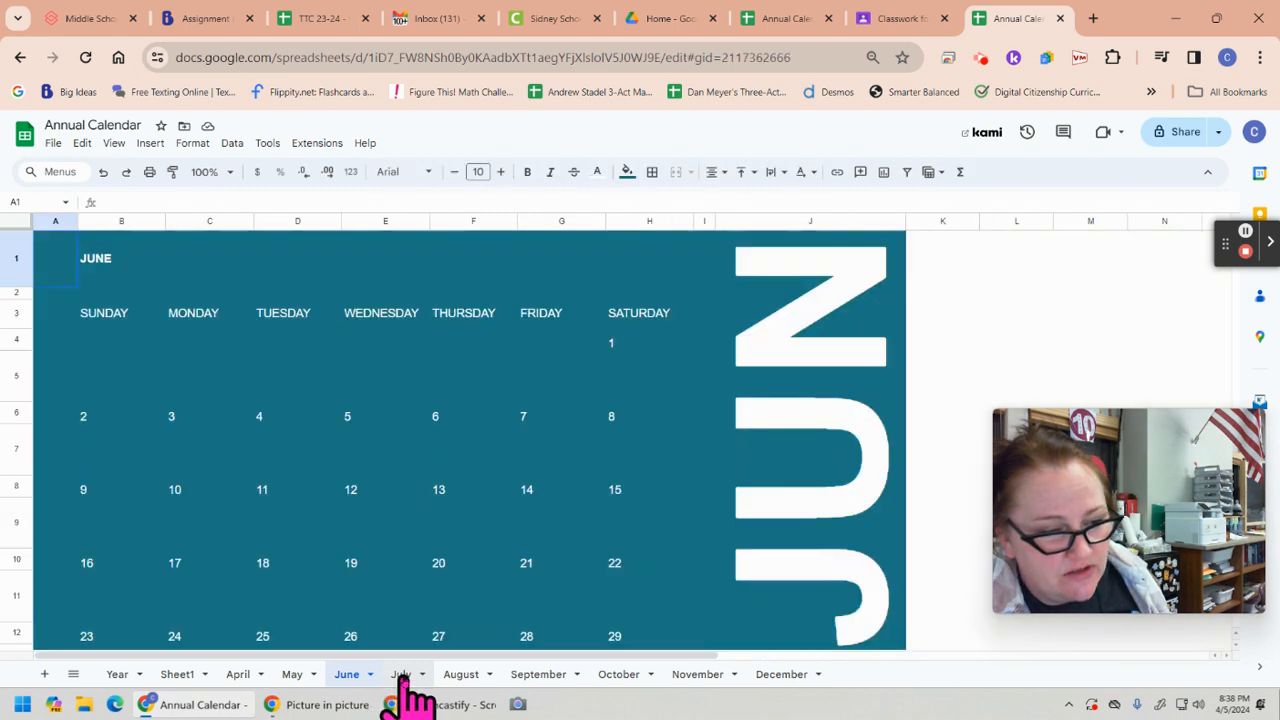
pyautogui.click(403, 676)
pyautogui.click(292, 676)
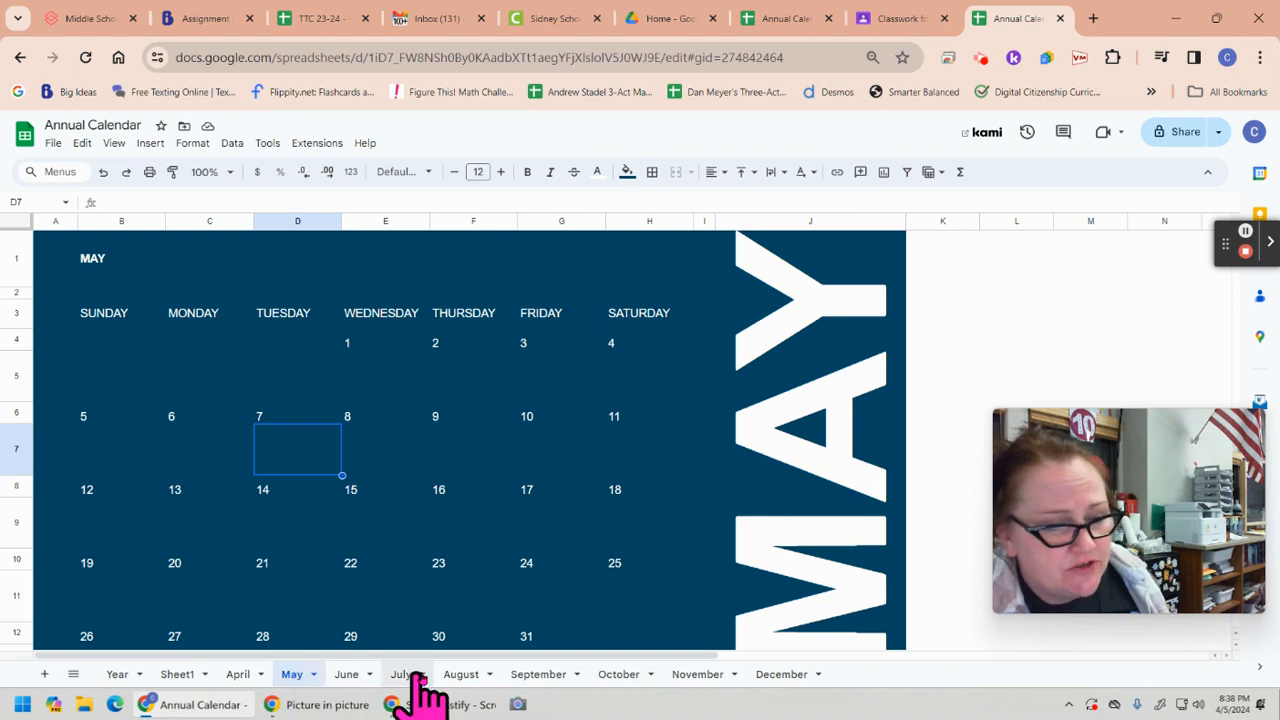
pyautogui.click(452, 676)
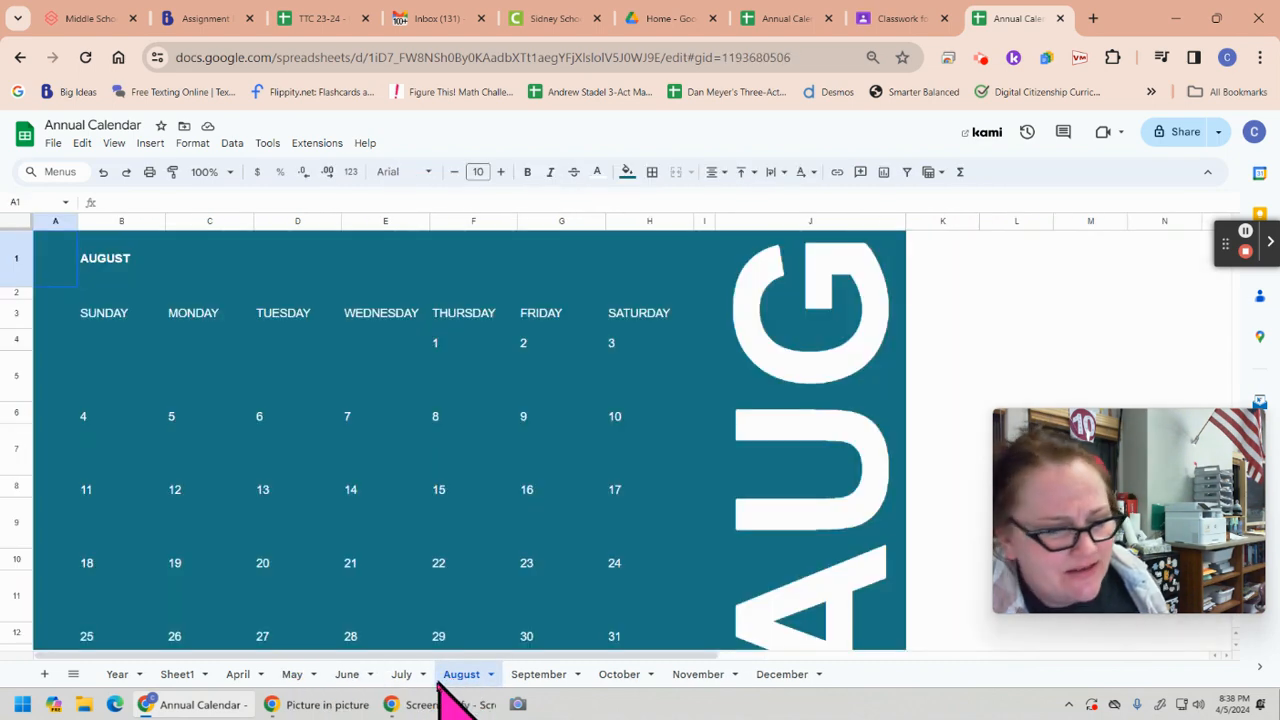
pyautogui.click(405, 678)
pyautogui.click(348, 678)
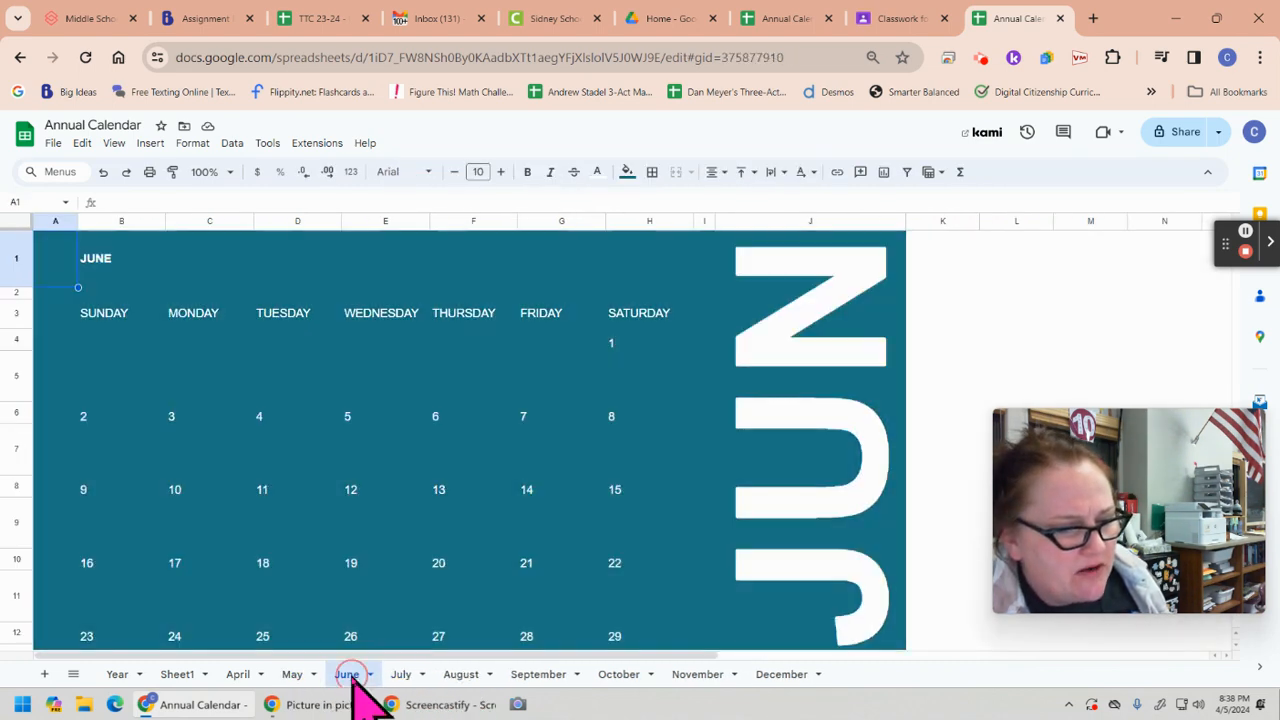
pyautogui.click(296, 676)
pyautogui.moveTo(340, 705)
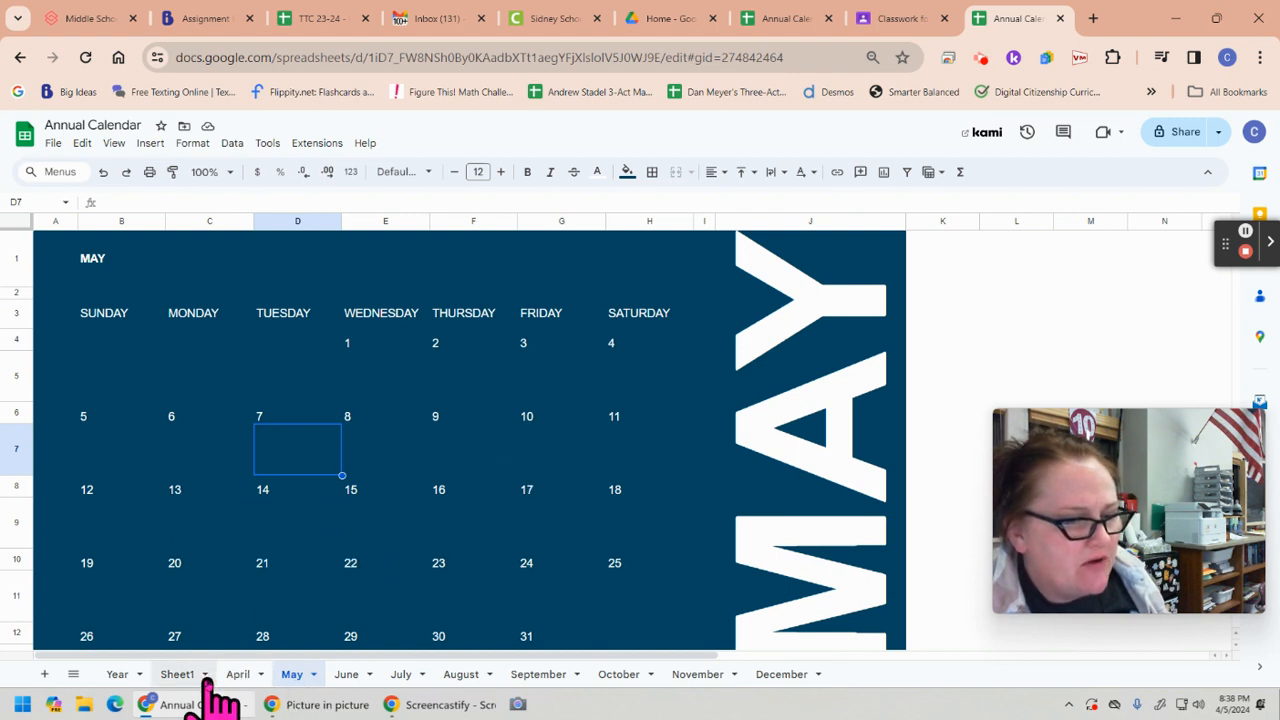
pyautogui.click(239, 674)
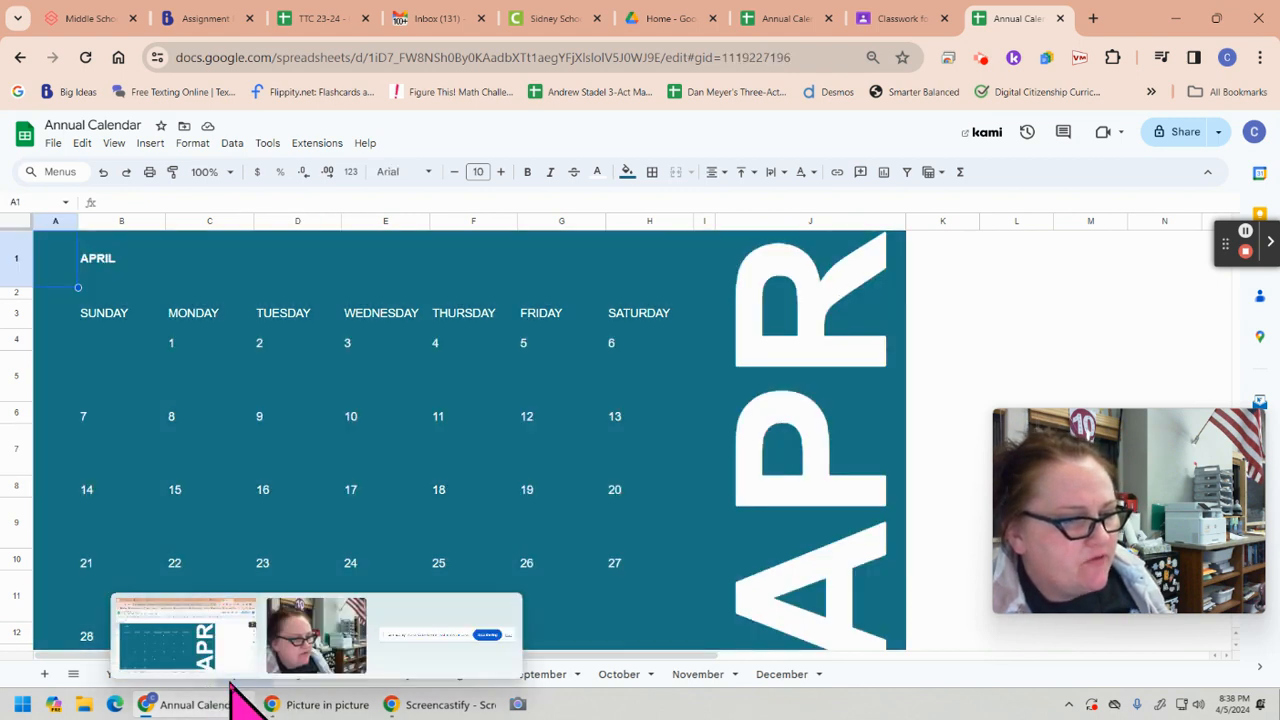
pyautogui.click(298, 675)
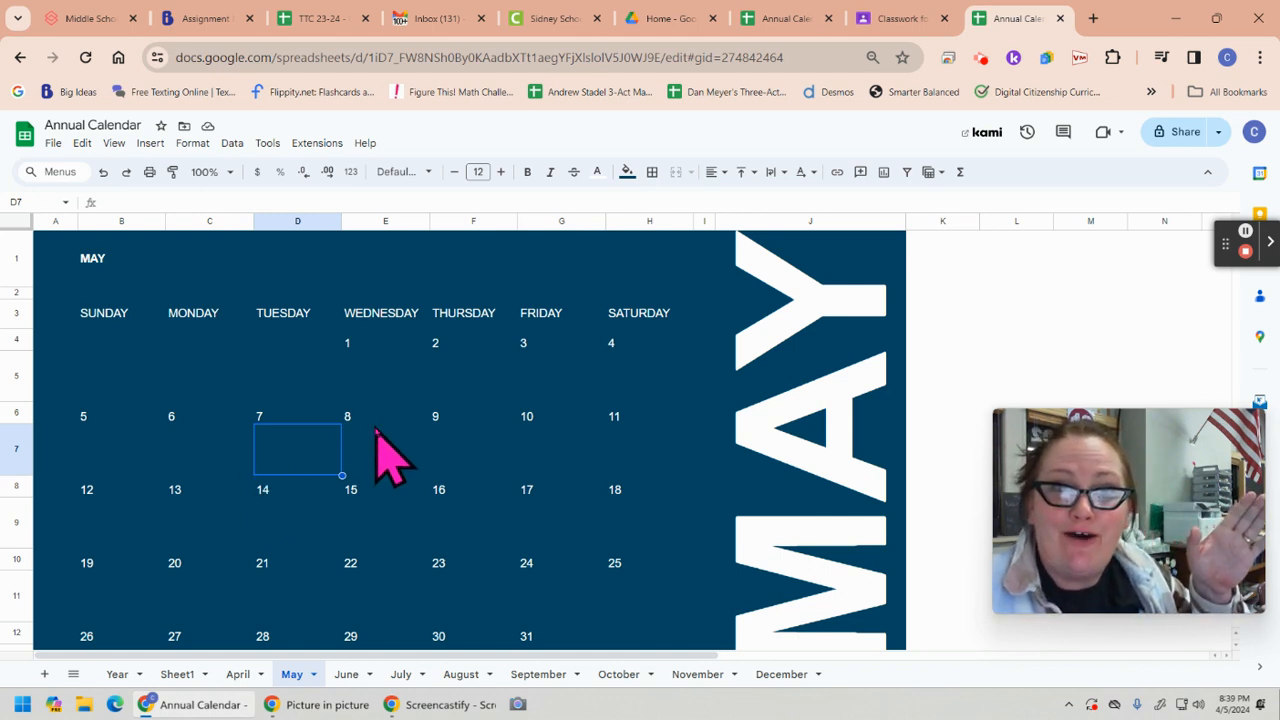
pyautogui.click(983, 60)
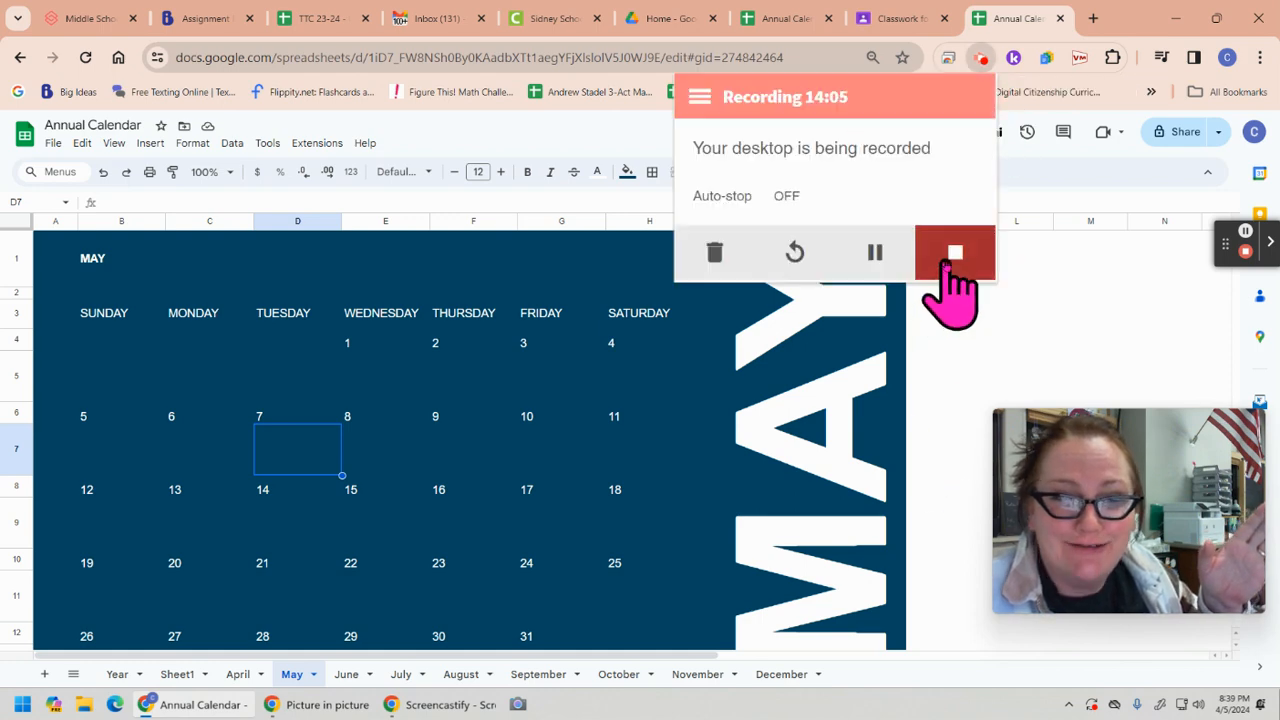